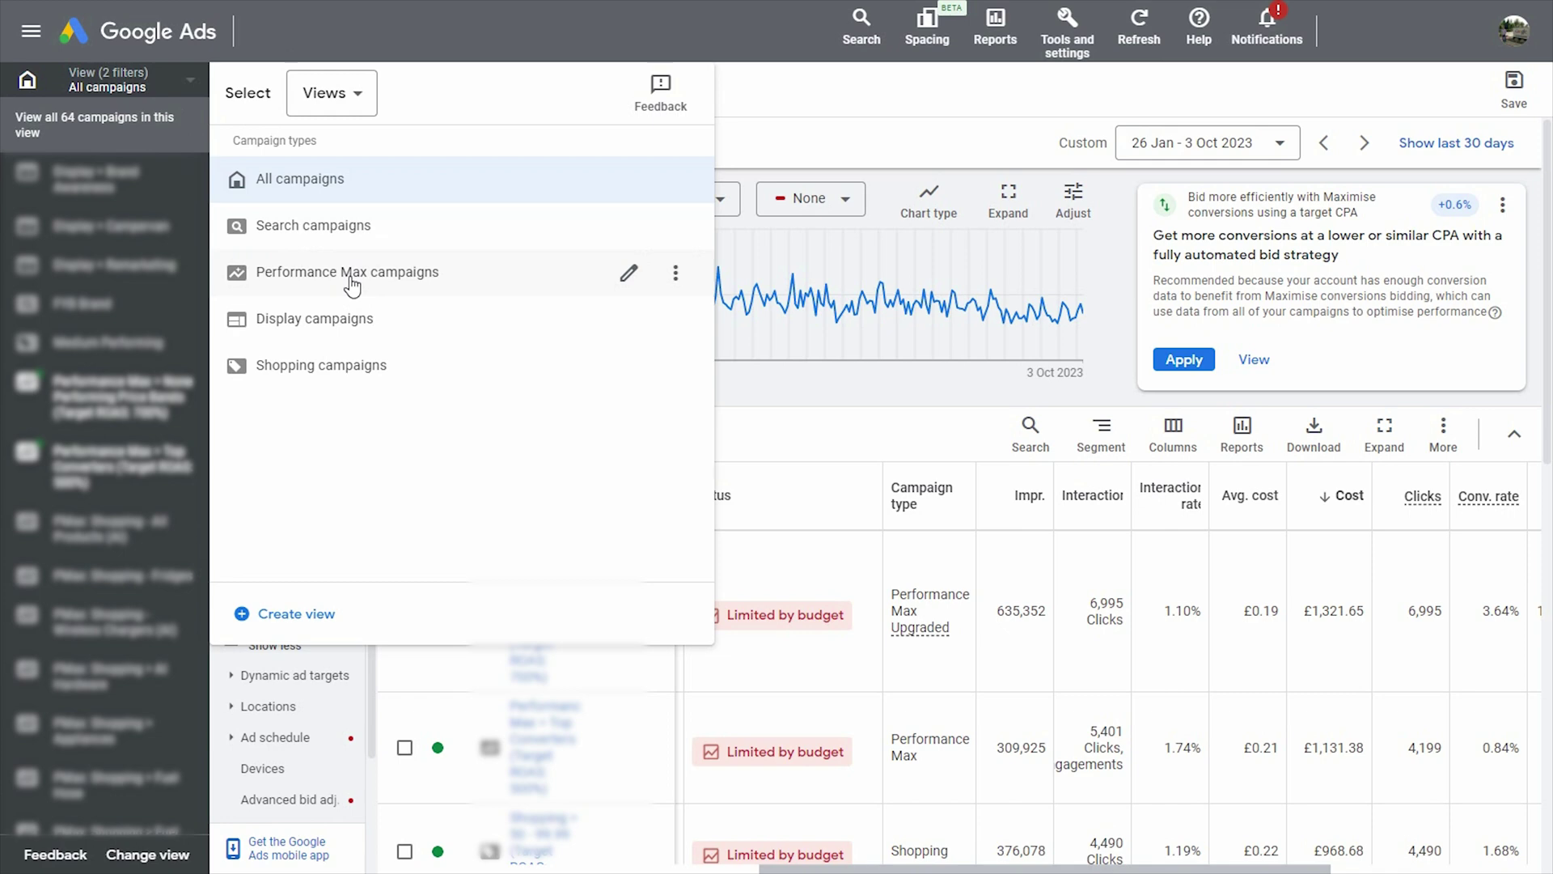
Show all campaigns and bring the conversion value, conversions and average CPC columns of the campaign table into view.
{"action": "left_click", "coordinate": [312, 181]}
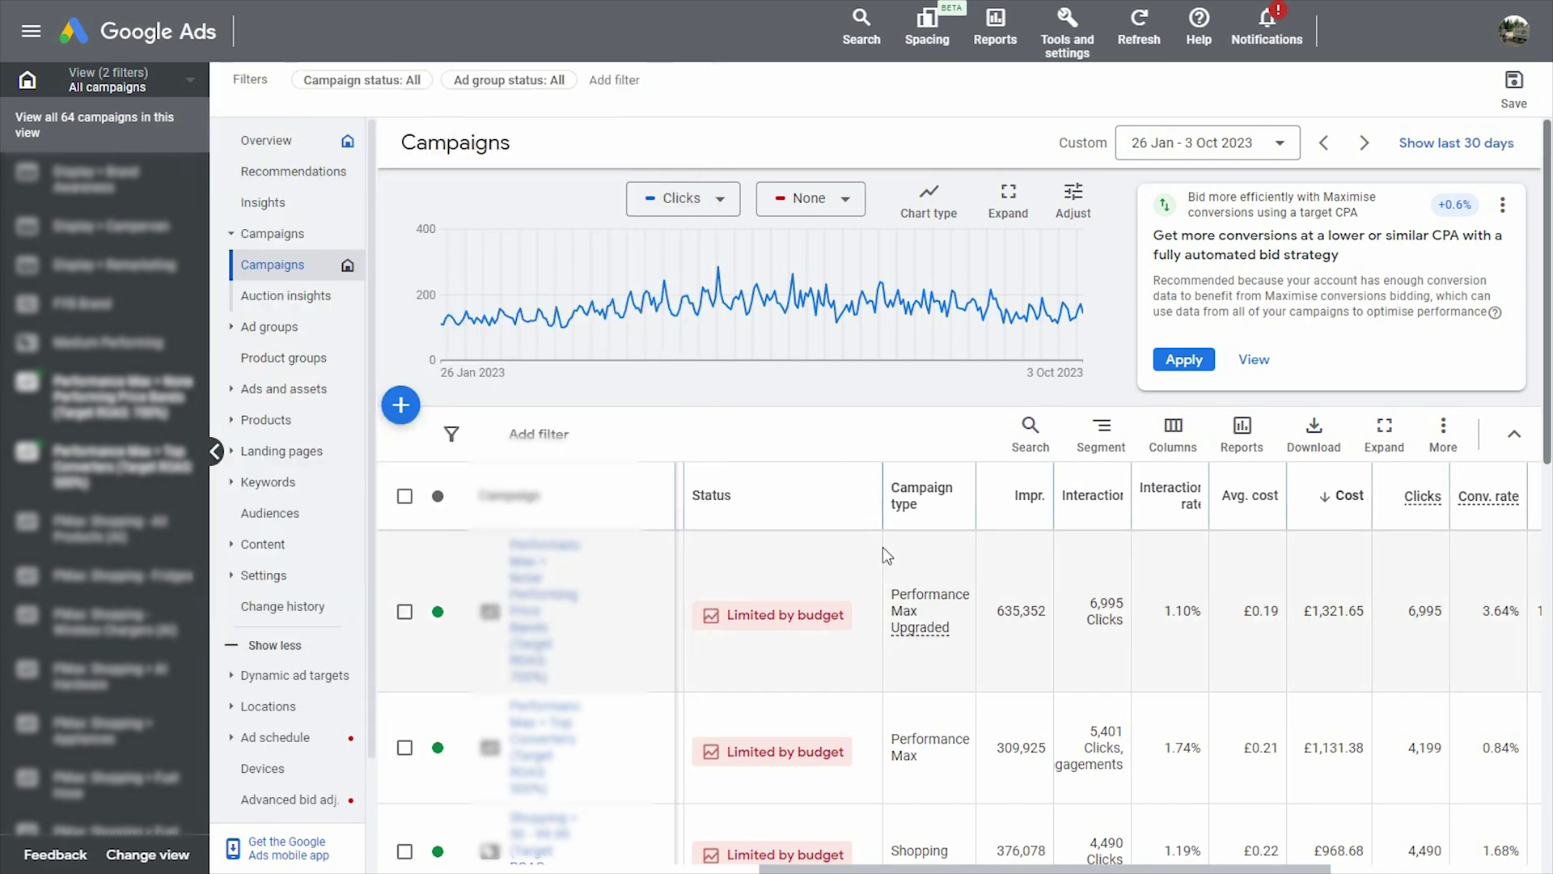
{"action": "scroll", "coordinate": [882, 547], "scroll_direction": "down", "scroll_amount": 1}
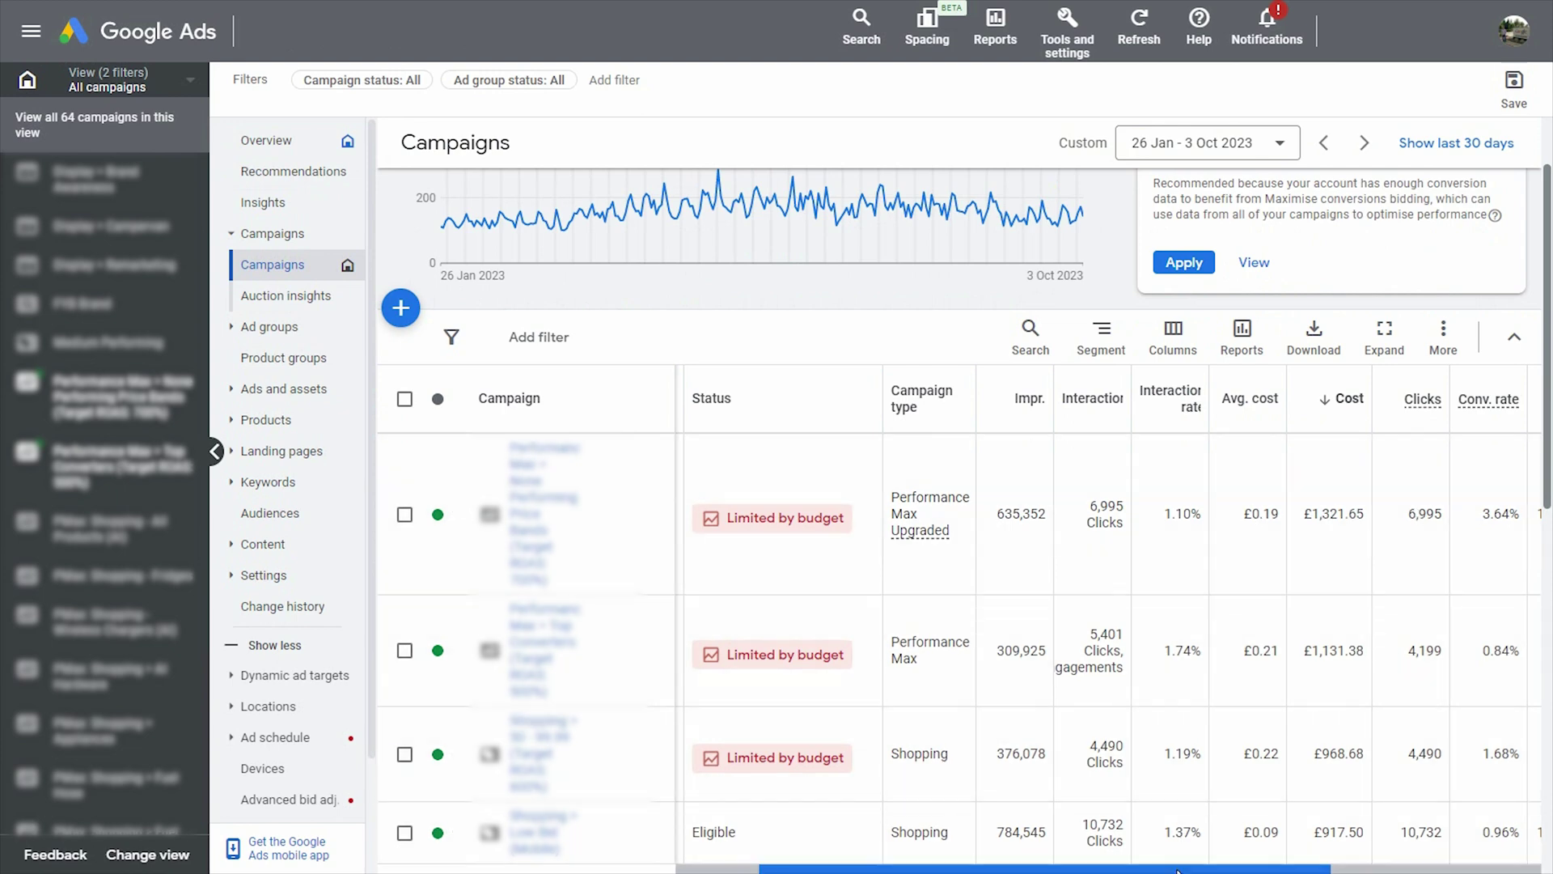
{"action": "left_click_drag", "start_coordinate": [1175, 870], "coordinate": [1382, 870]}
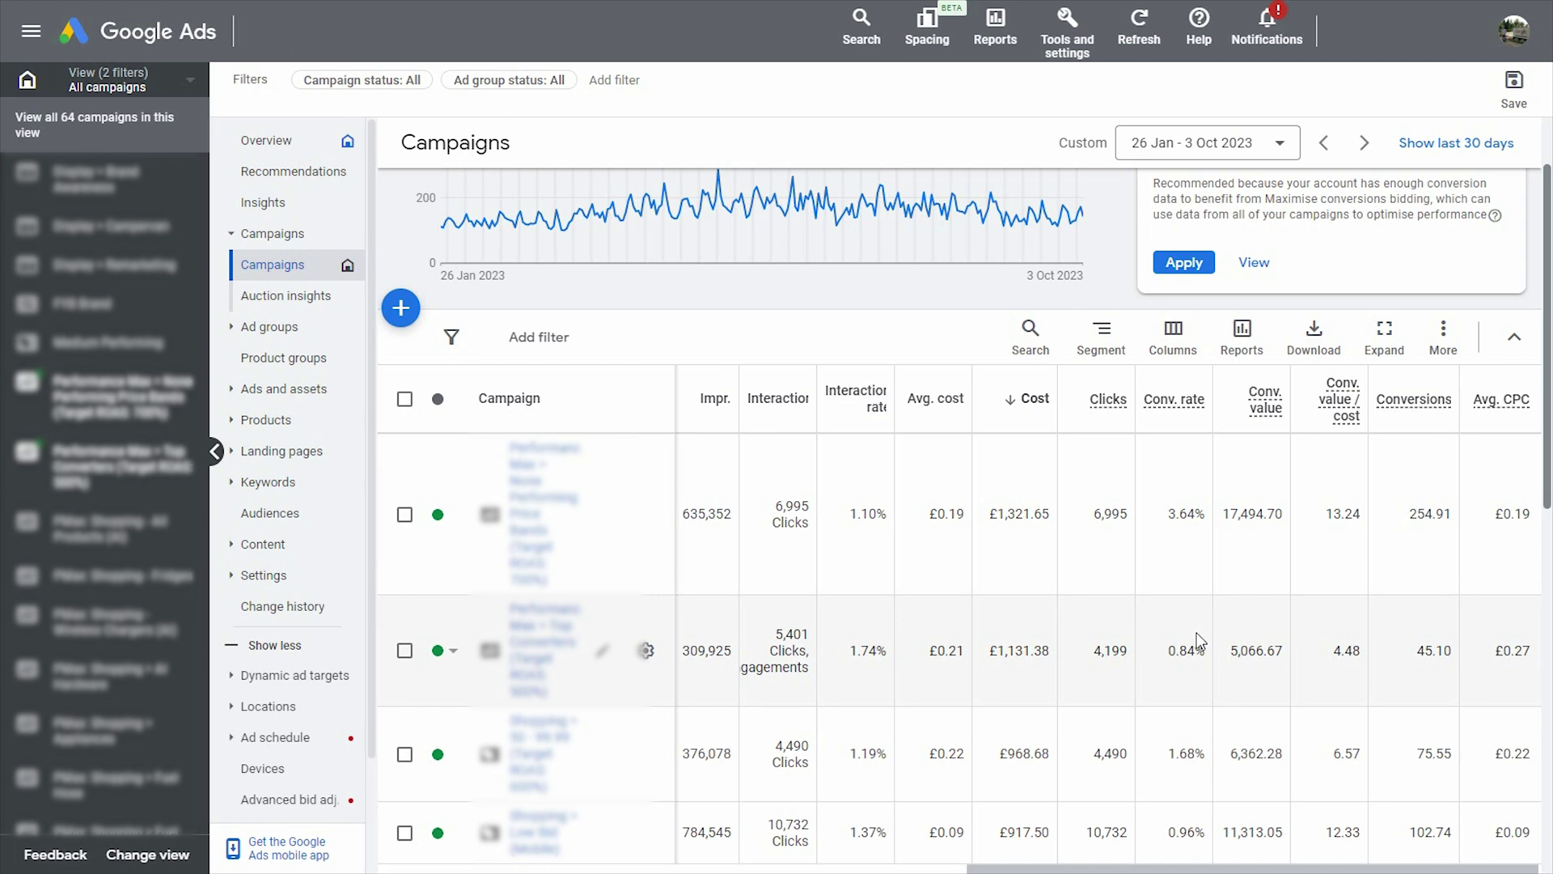
Open the column editor for the campaign table and examine the metrics under Conversions, including Conv. value / cost.
{"action": "left_click", "coordinate": [1181, 346]}
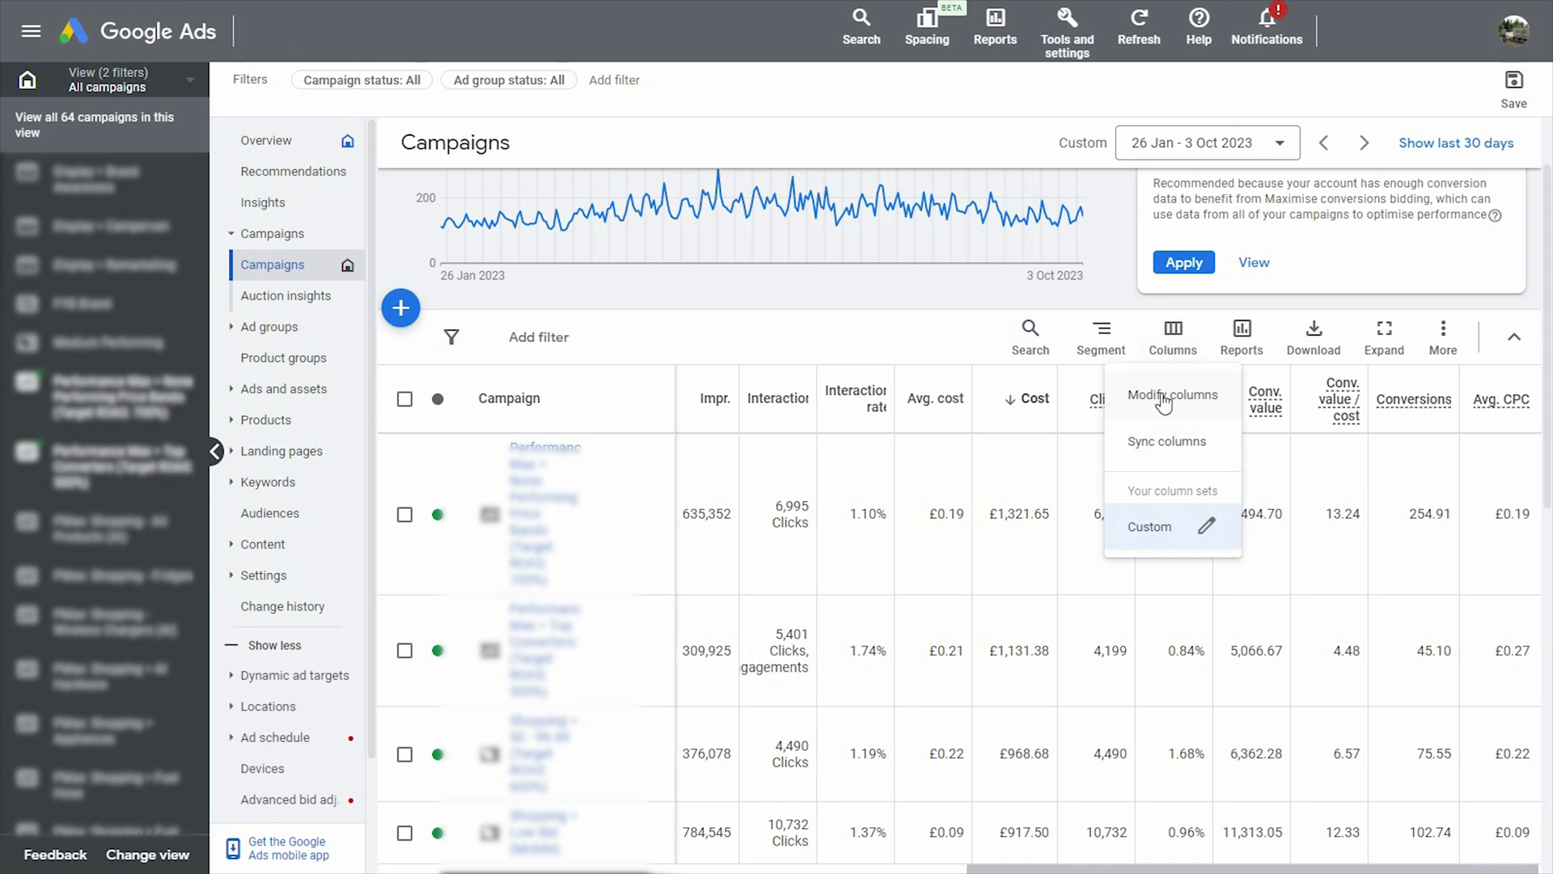
{"action": "left_click", "coordinate": [1164, 399]}
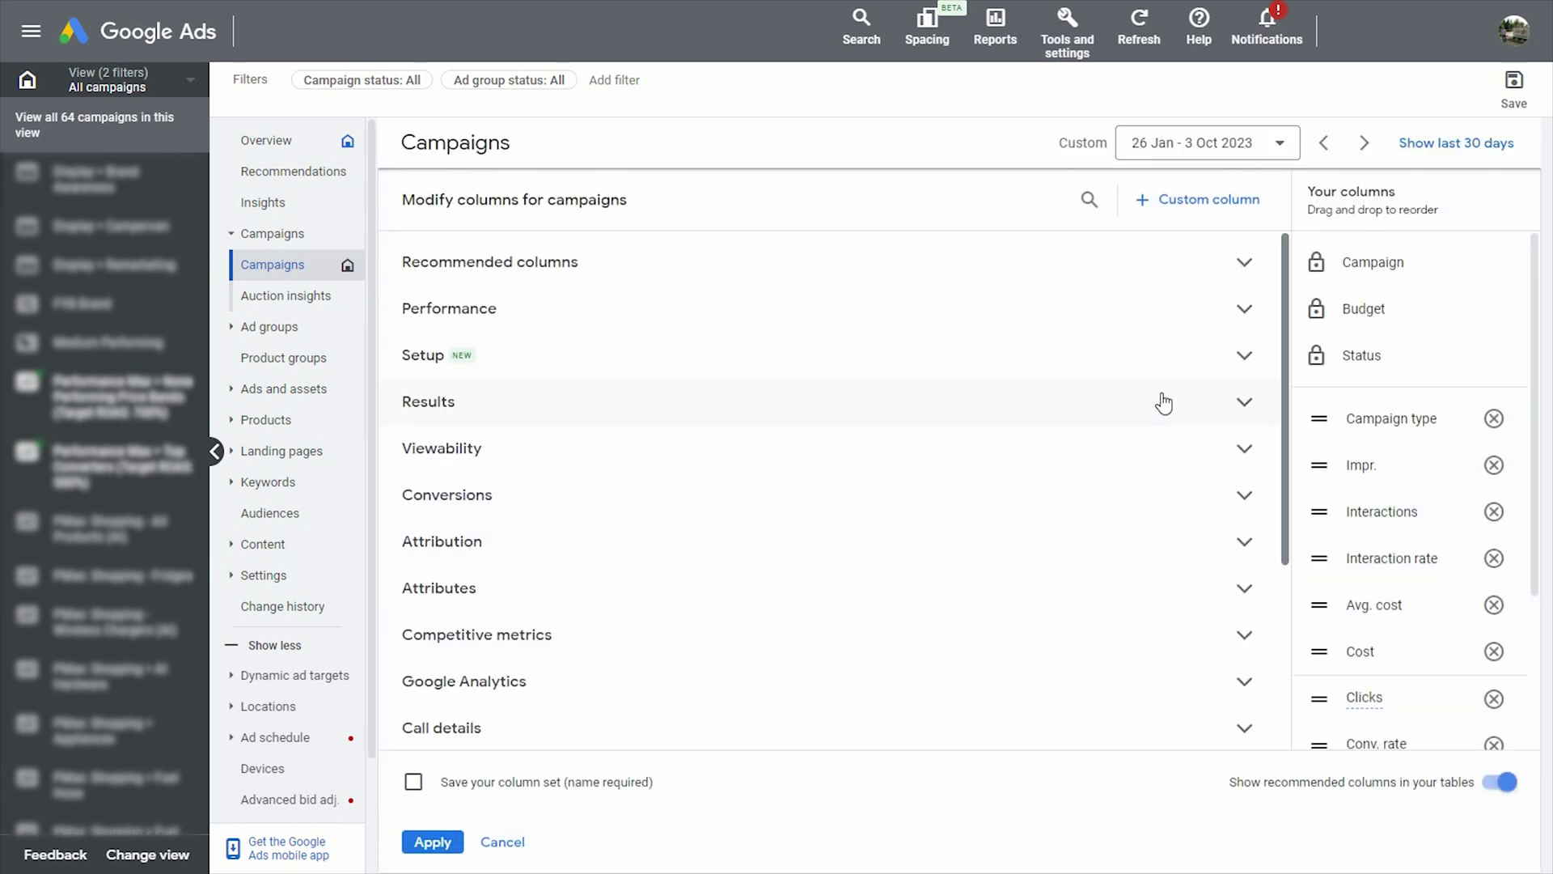
{"action": "left_click", "coordinate": [521, 506]}
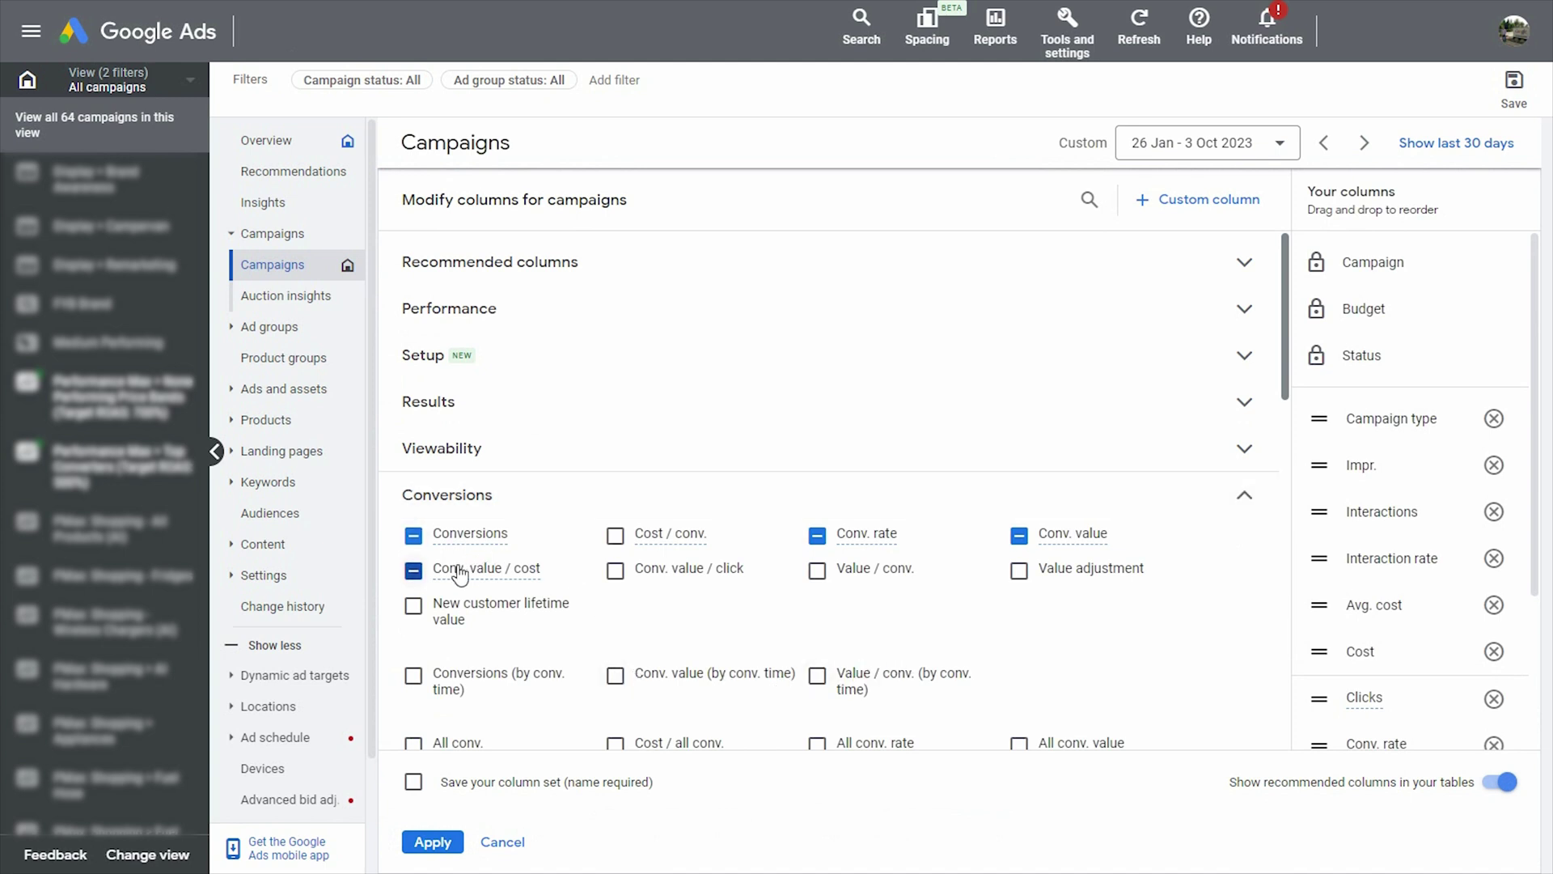
{"action": "mouse_move", "coordinate": [485, 577]}
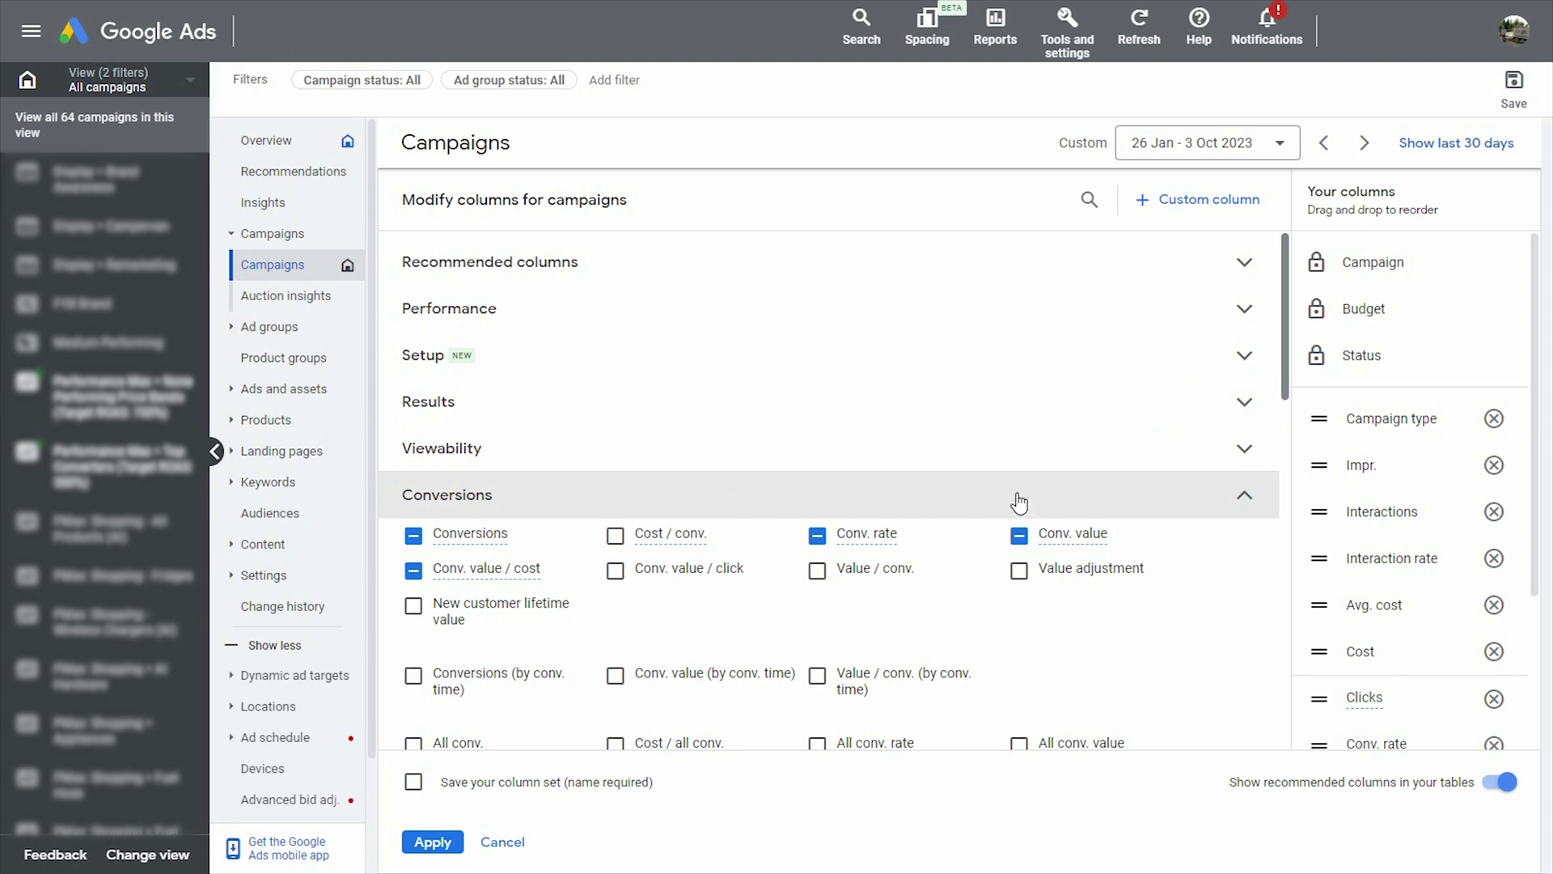
{"action": "scroll", "coordinate": [1432, 680], "scroll_direction": "down", "scroll_amount": 3}
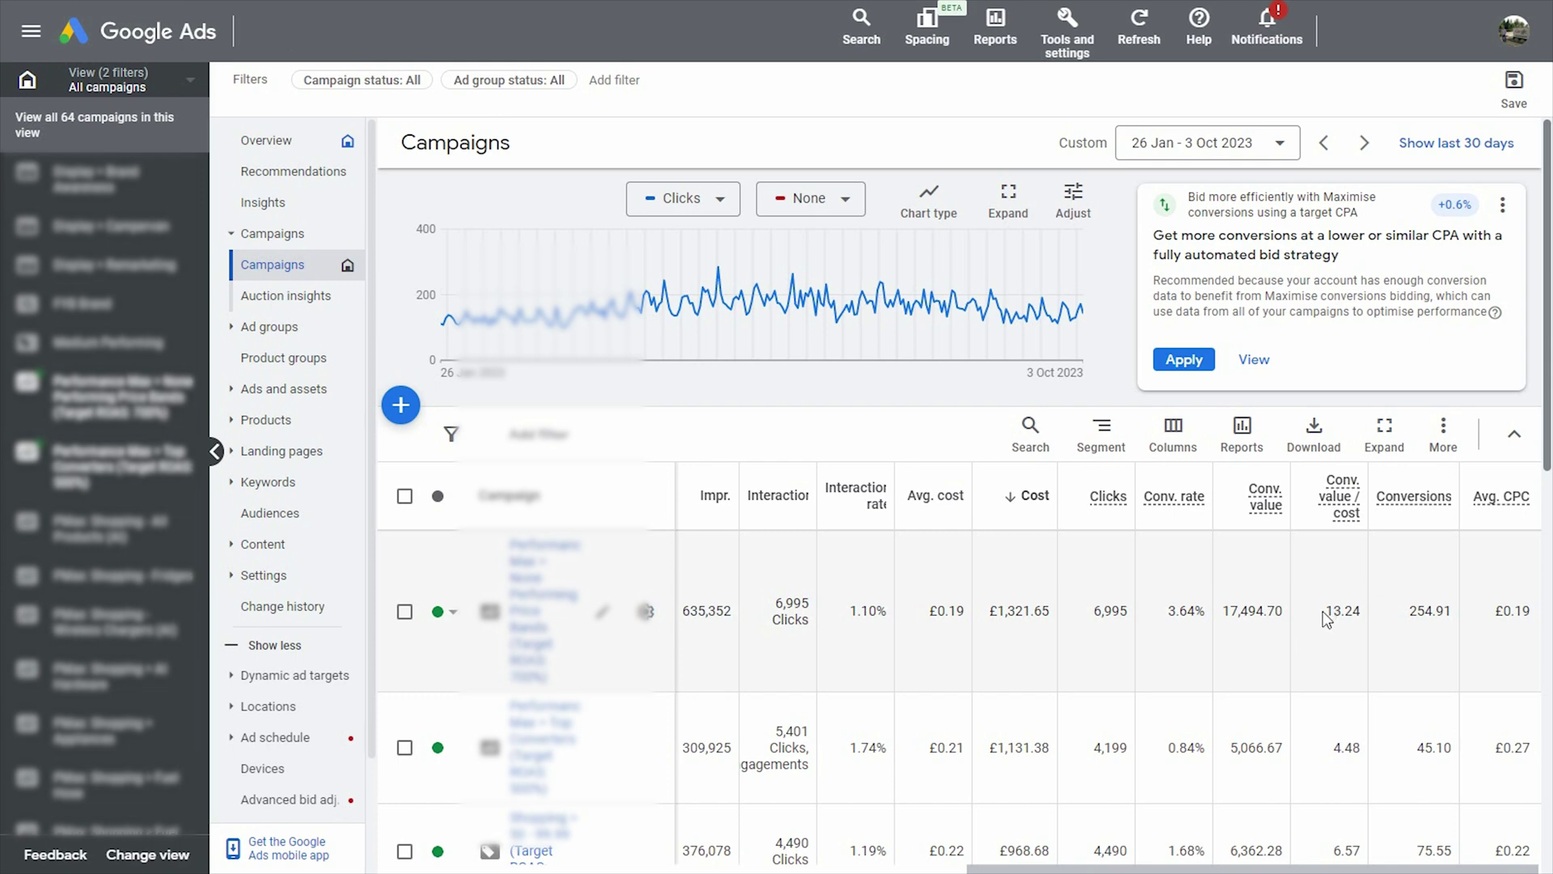
Compare the Conv. value / cost figures of the two highest-cost Performance Max campaigns with the other campaigns.
{"action": "left_click_drag", "start_coordinate": [1323, 612], "coordinate": [1364, 617]}
{"action": "scroll", "coordinate": [1398, 653], "scroll_direction": "down", "scroll_amount": 1}
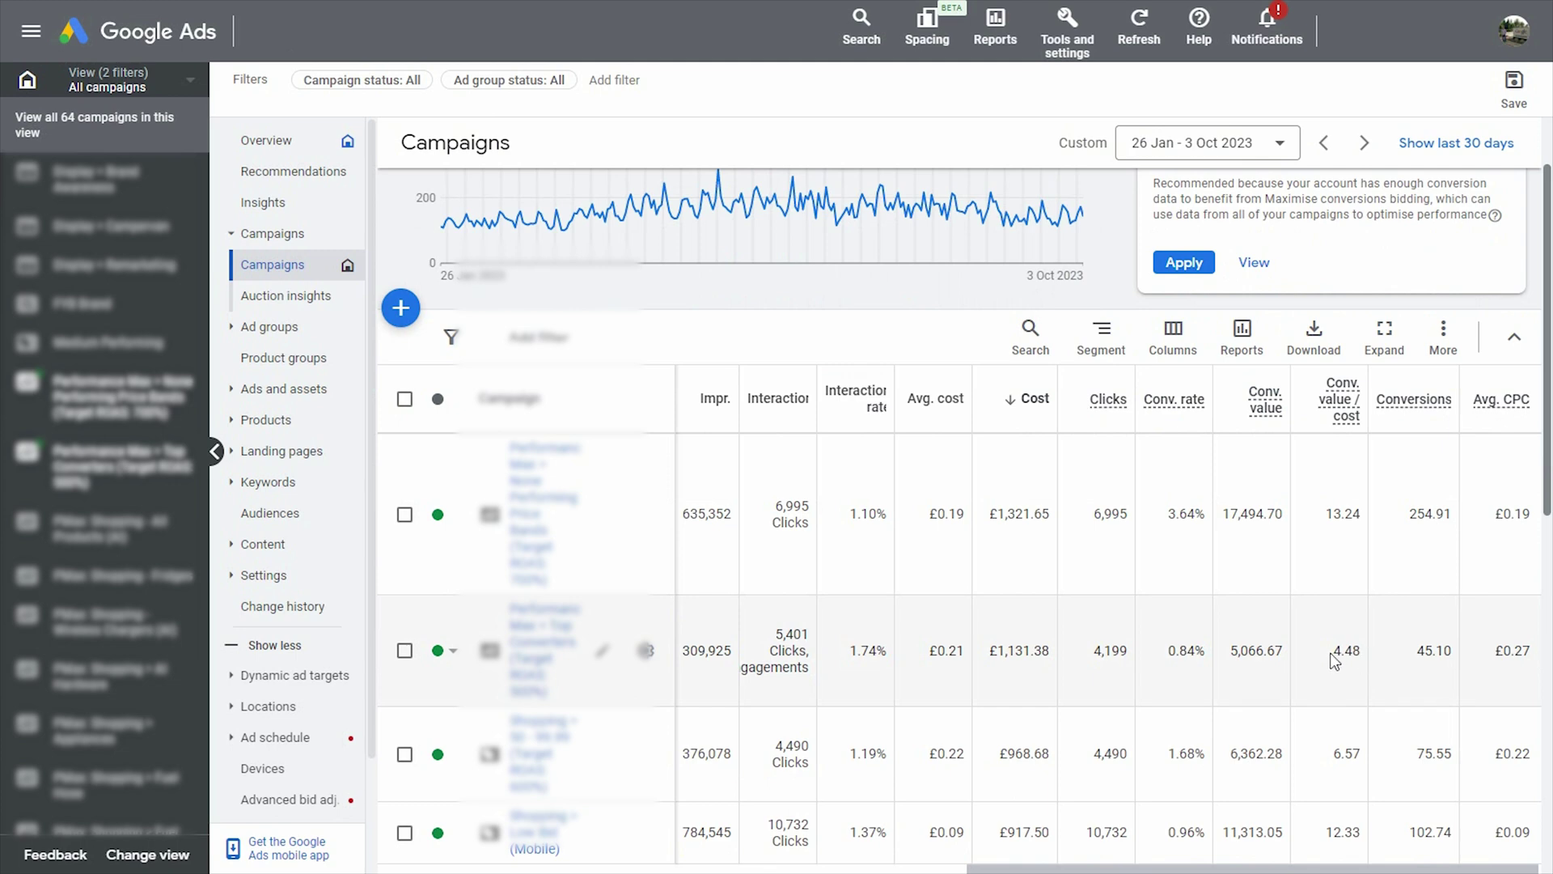
{"action": "mouse_move", "coordinate": [1333, 650]}
{"action": "left_mouse_down"}
{"action": "mouse_move", "coordinate": [1367, 650]}
{"action": "mouse_move", "coordinate": [1357, 657]}
{"action": "left_mouse_up"}
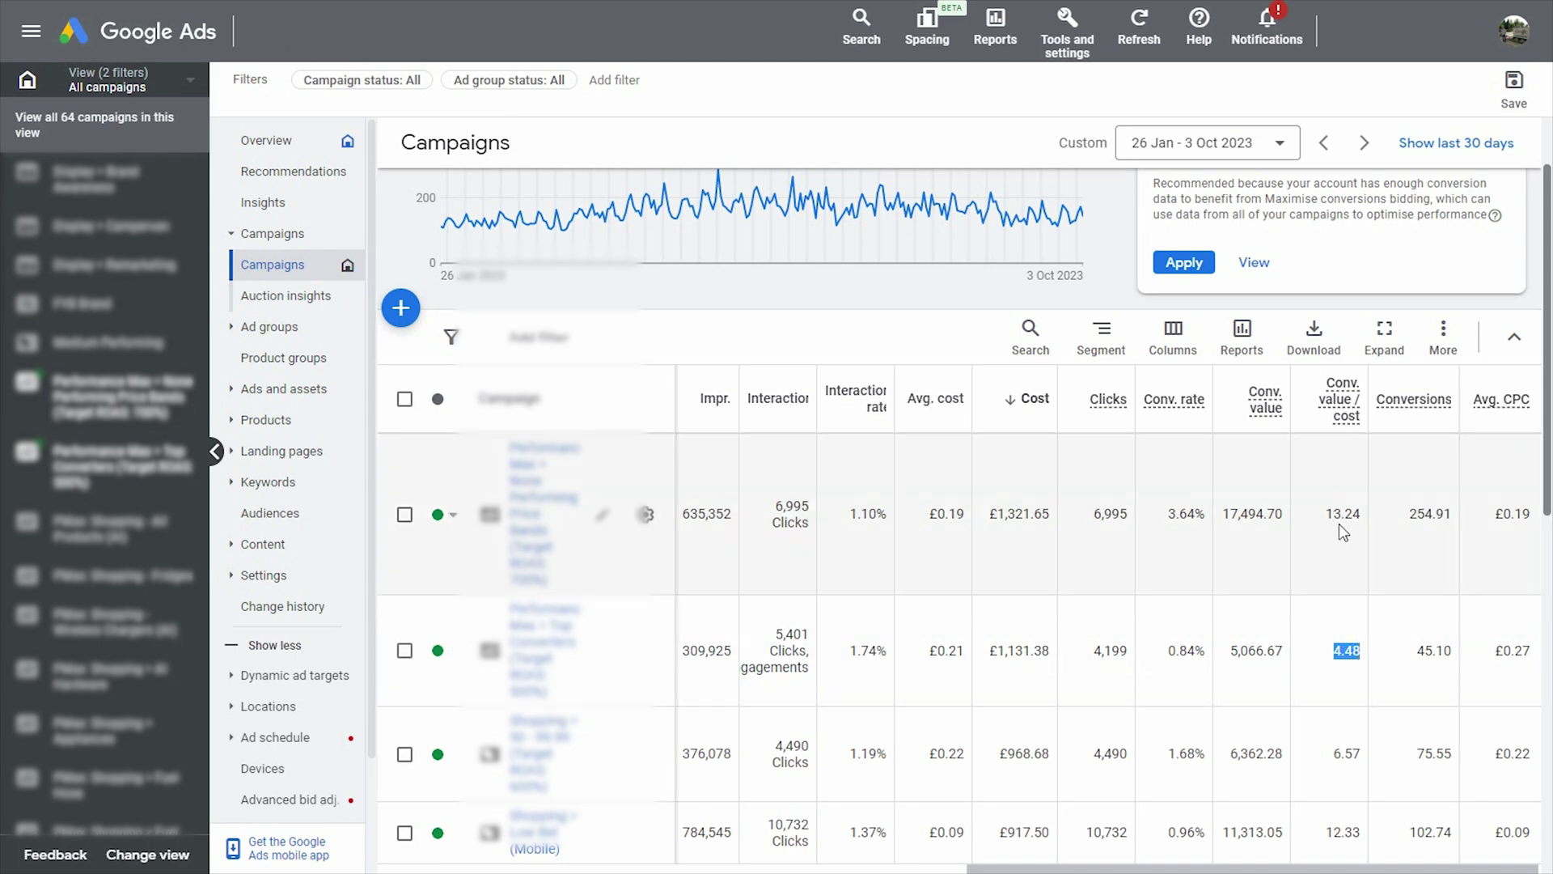
{"action": "scroll", "coordinate": [1322, 575], "scroll_direction": "down", "scroll_amount": 2}
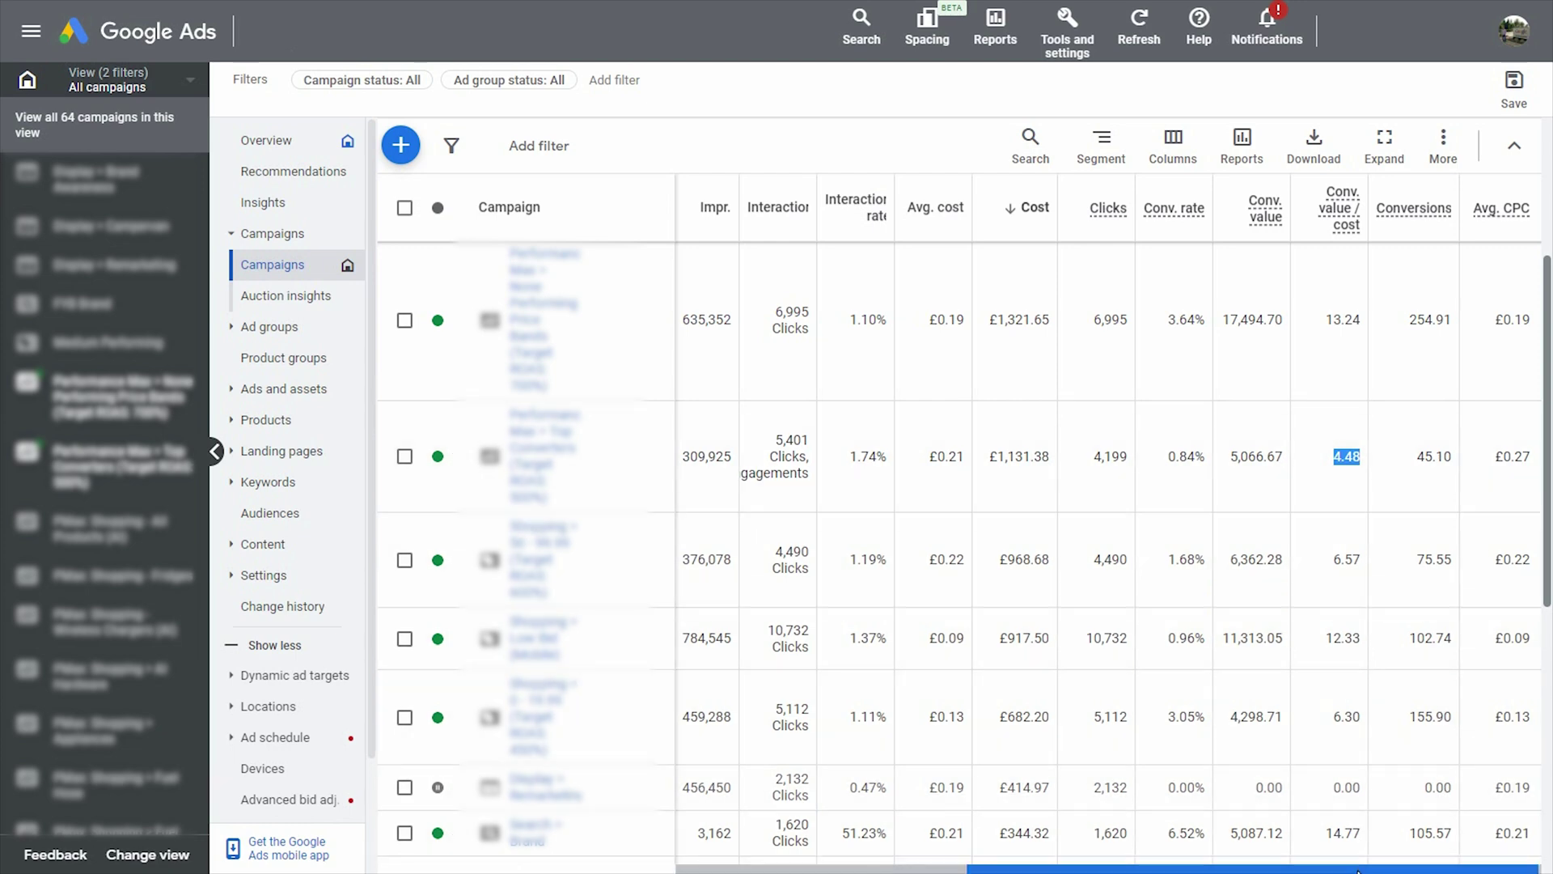
Open the Top Converters Performance Max campaign and examine its overview cards for performance, locations and assets.
{"action": "left_click_drag", "start_coordinate": [1358, 870], "coordinate": [1109, 870]}
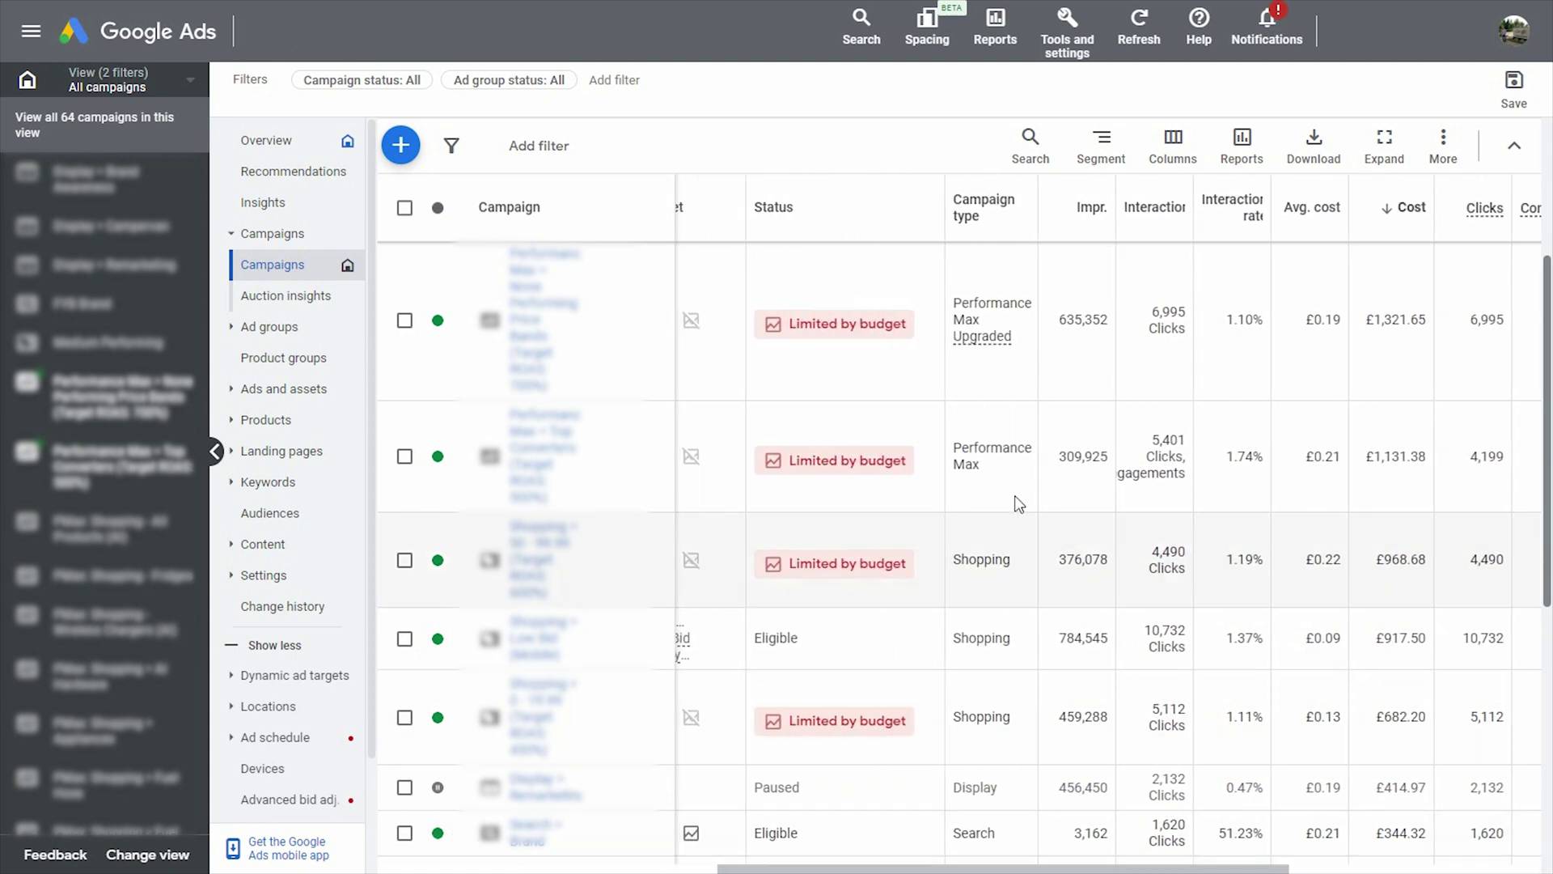
{"action": "left_click", "coordinate": [885, 458]}
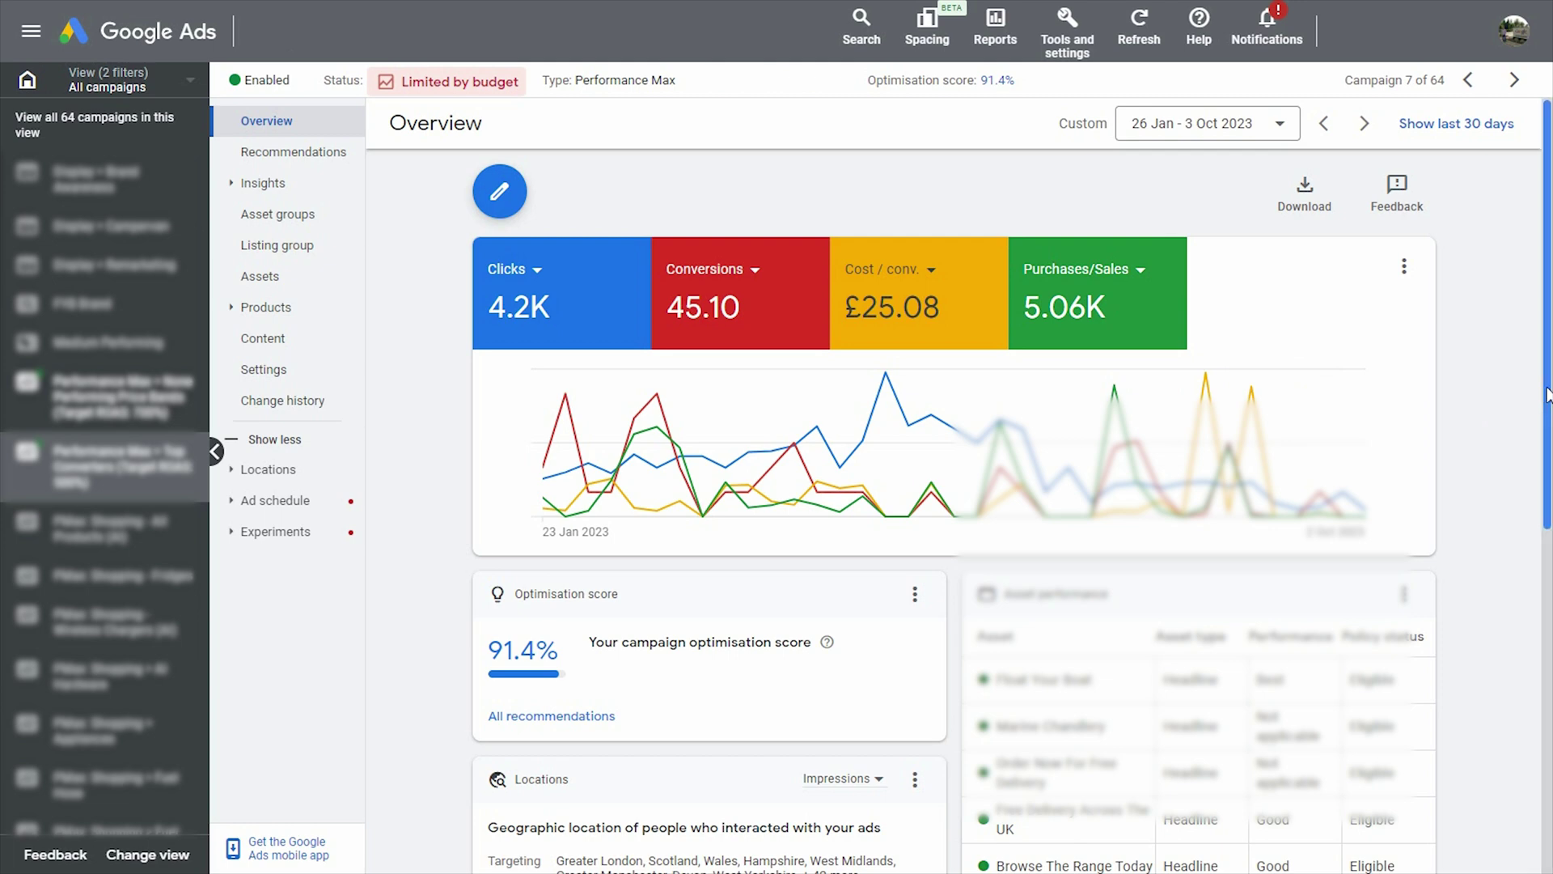
{"action": "left_click_drag", "start_coordinate": [1548, 394], "coordinate": [1549, 538]}
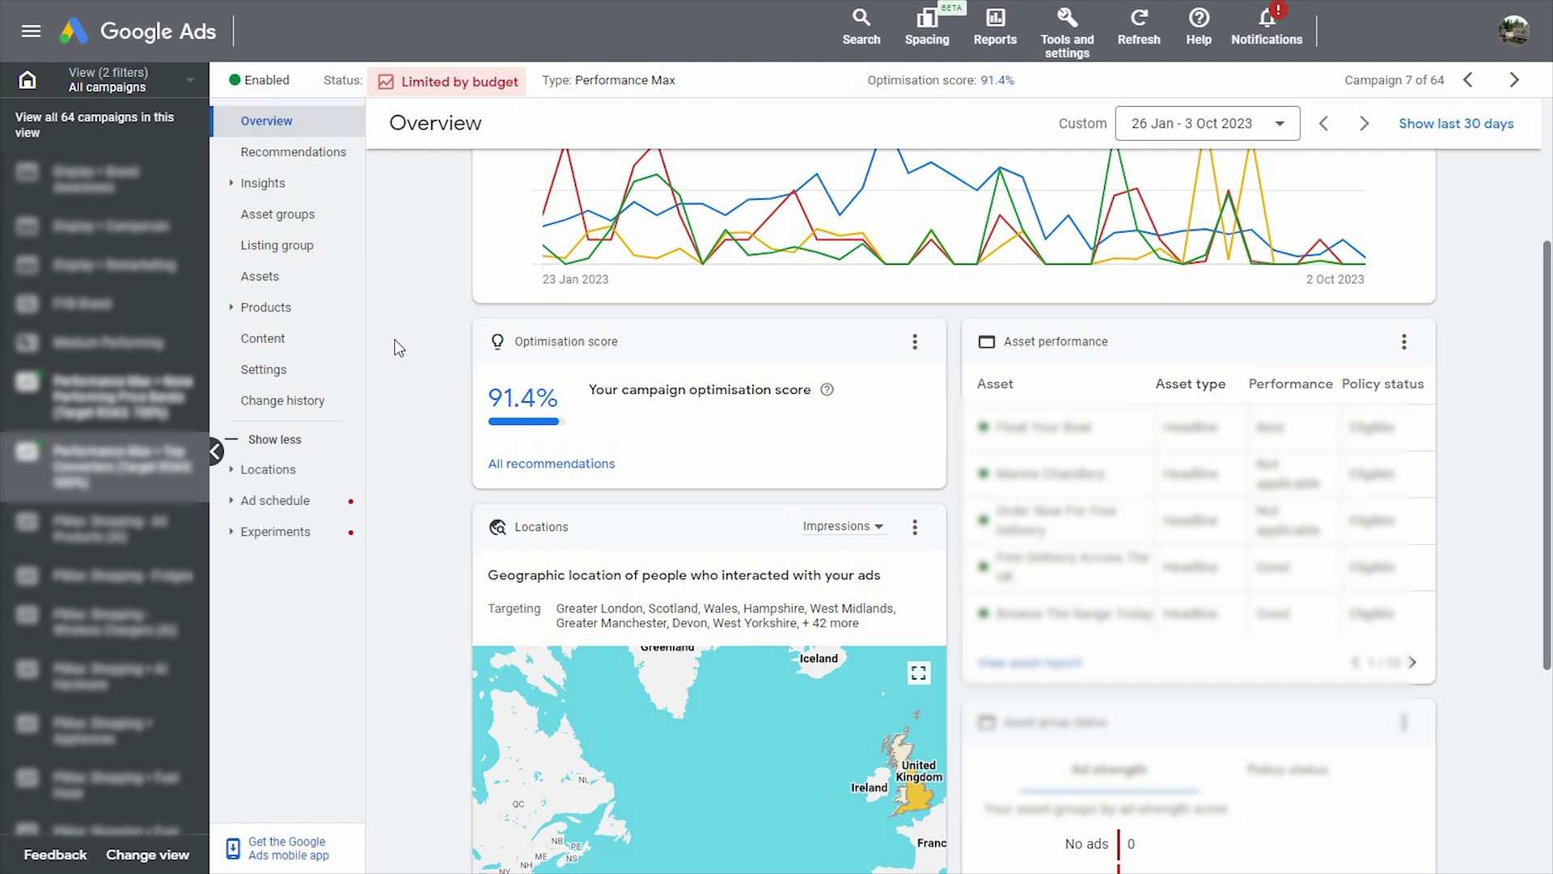
Open the campaign's settings and inspect its campaign-specific conversion goals, leaving the goal selection without saving.
{"action": "scroll", "coordinate": [411, 382], "scroll_direction": "up", "scroll_amount": 3}
{"action": "left_click", "coordinate": [269, 372]}
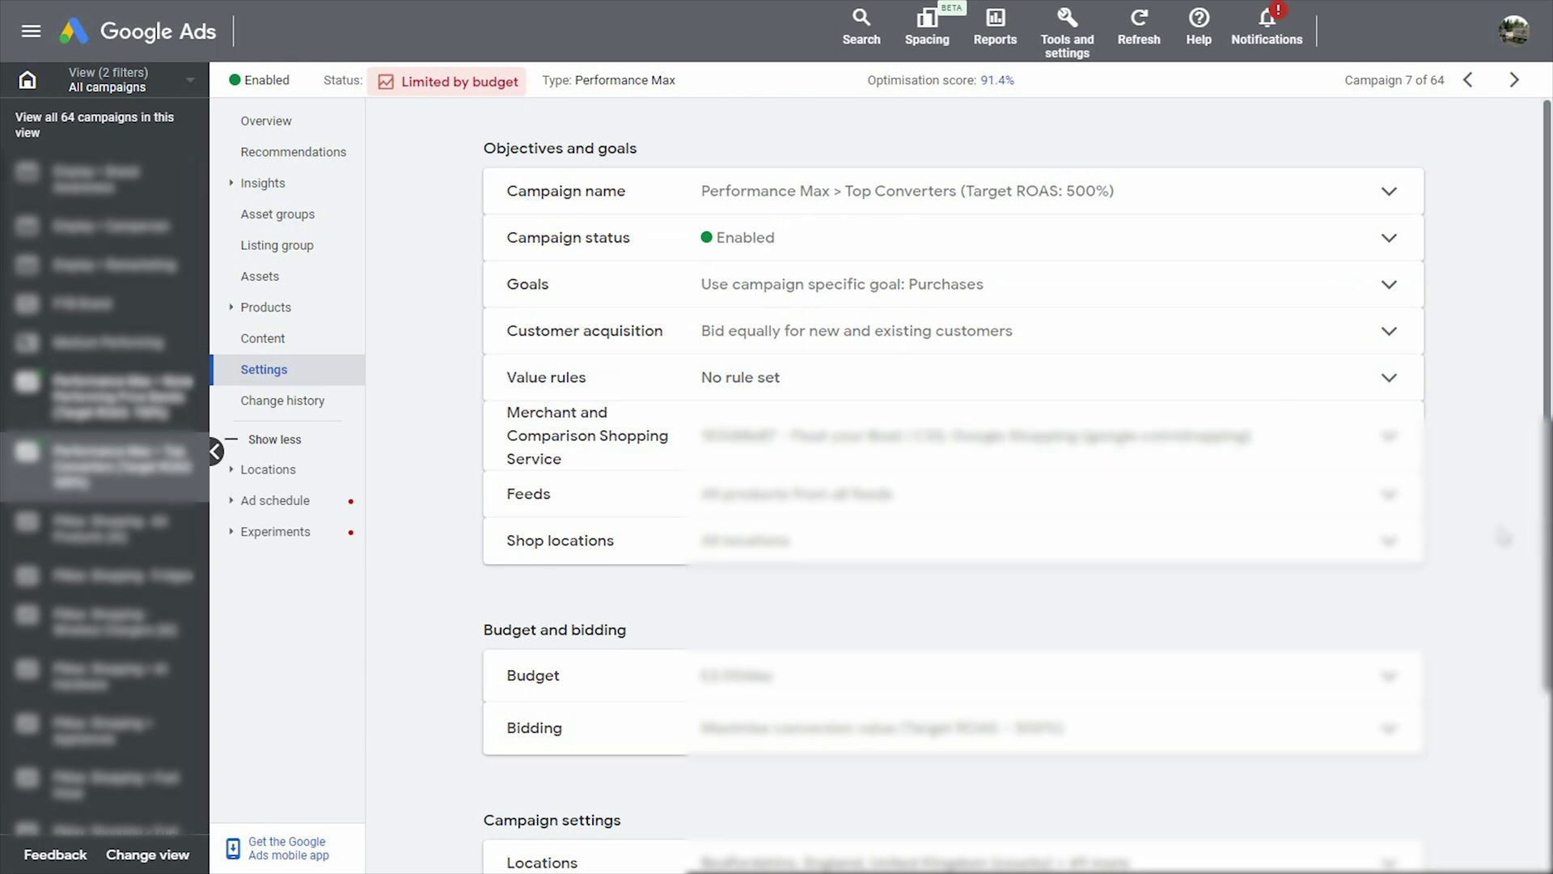
{"action": "left_click", "coordinate": [1376, 284]}
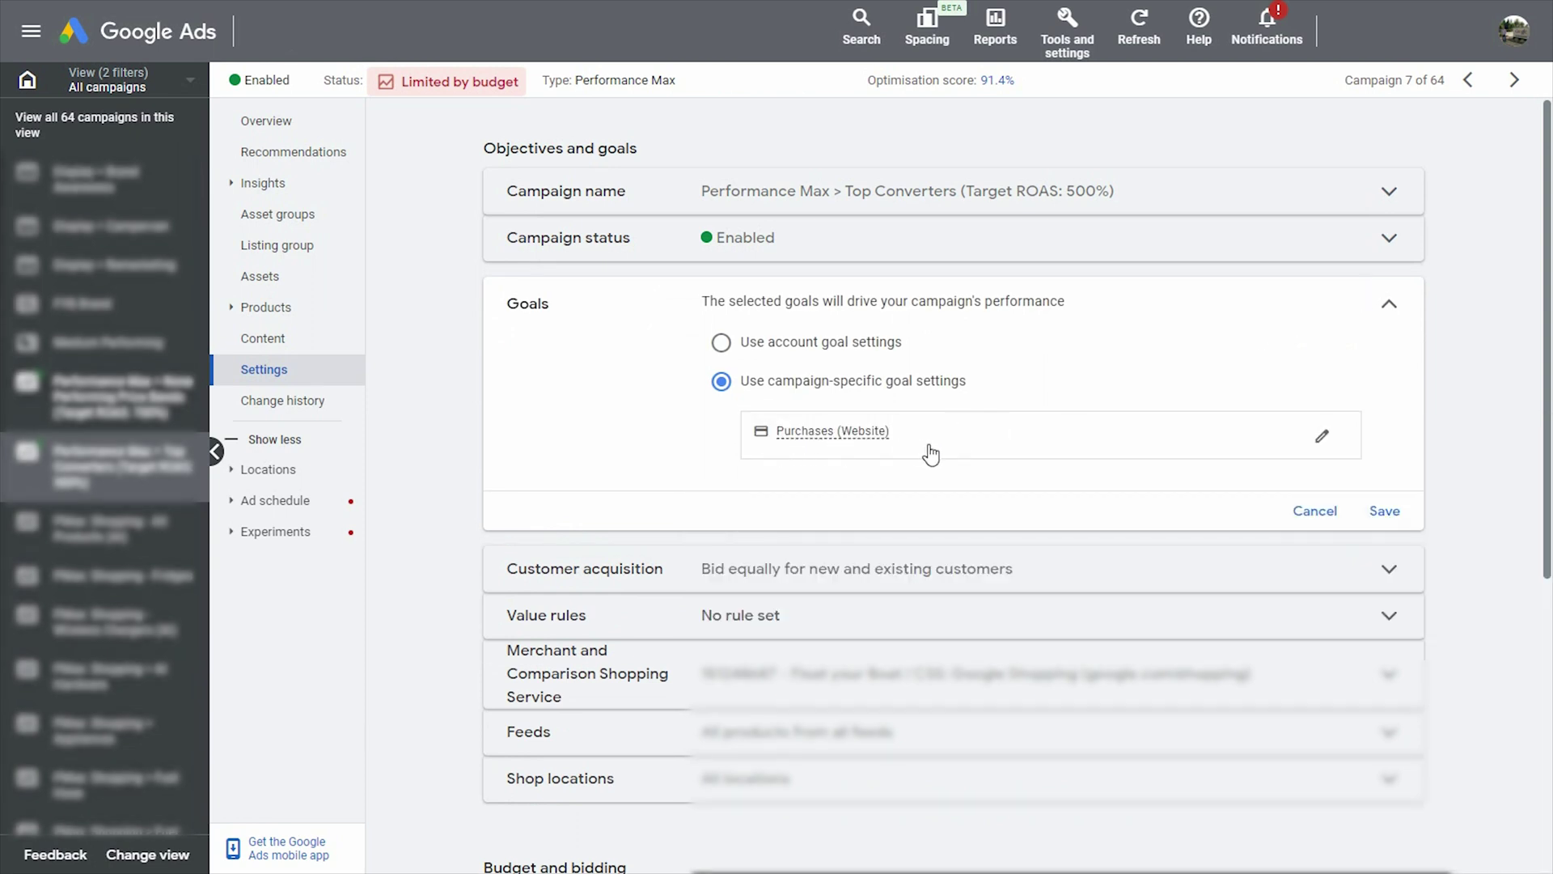
{"action": "left_click", "coordinate": [1322, 439]}
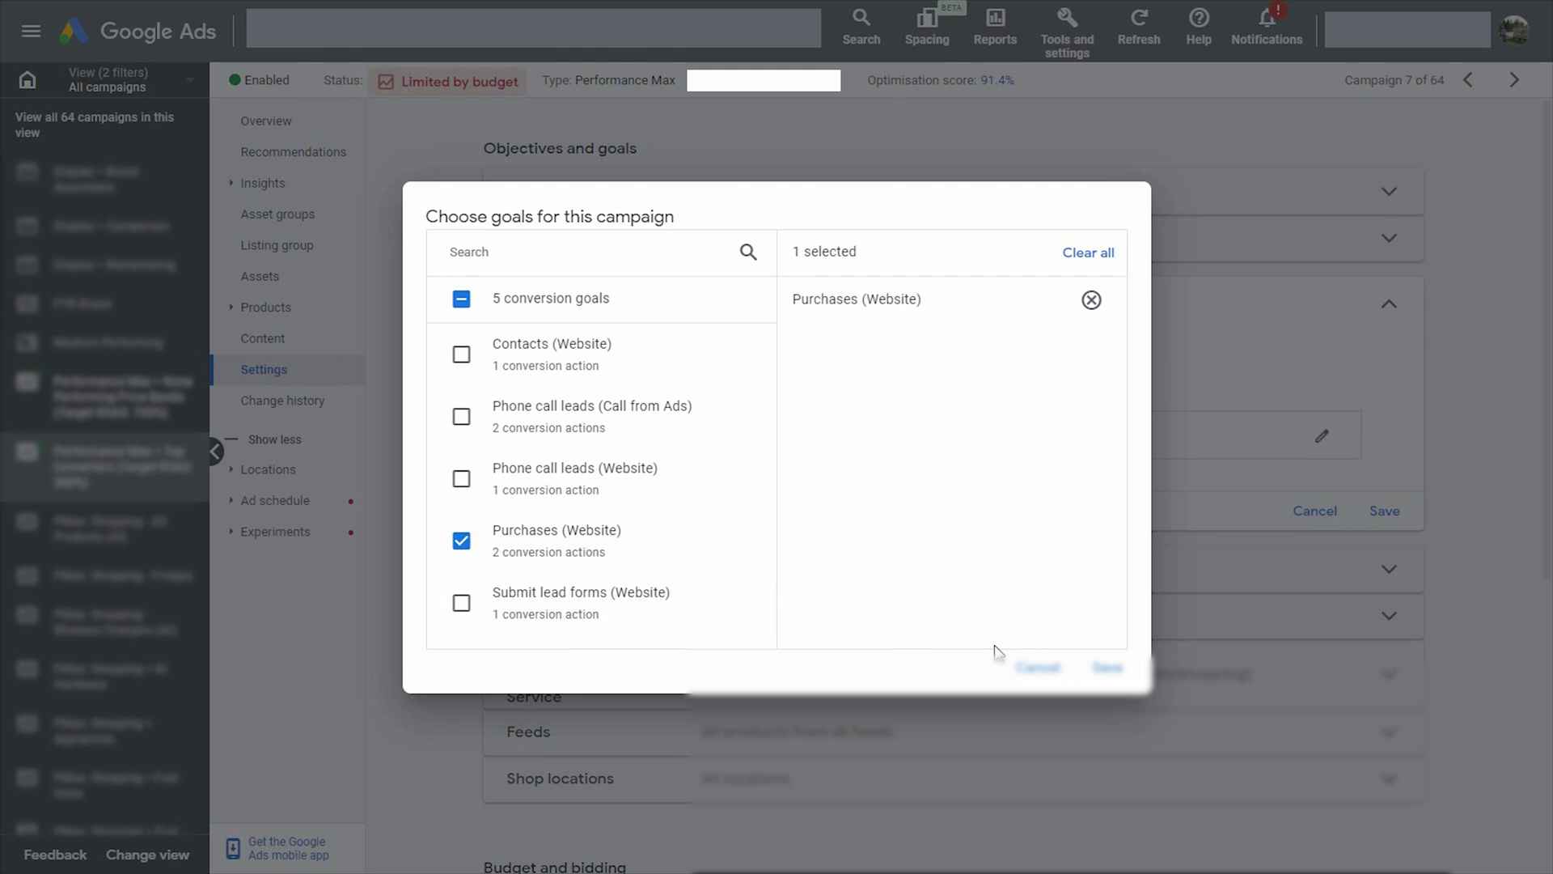
{"action": "left_click", "coordinate": [1044, 674]}
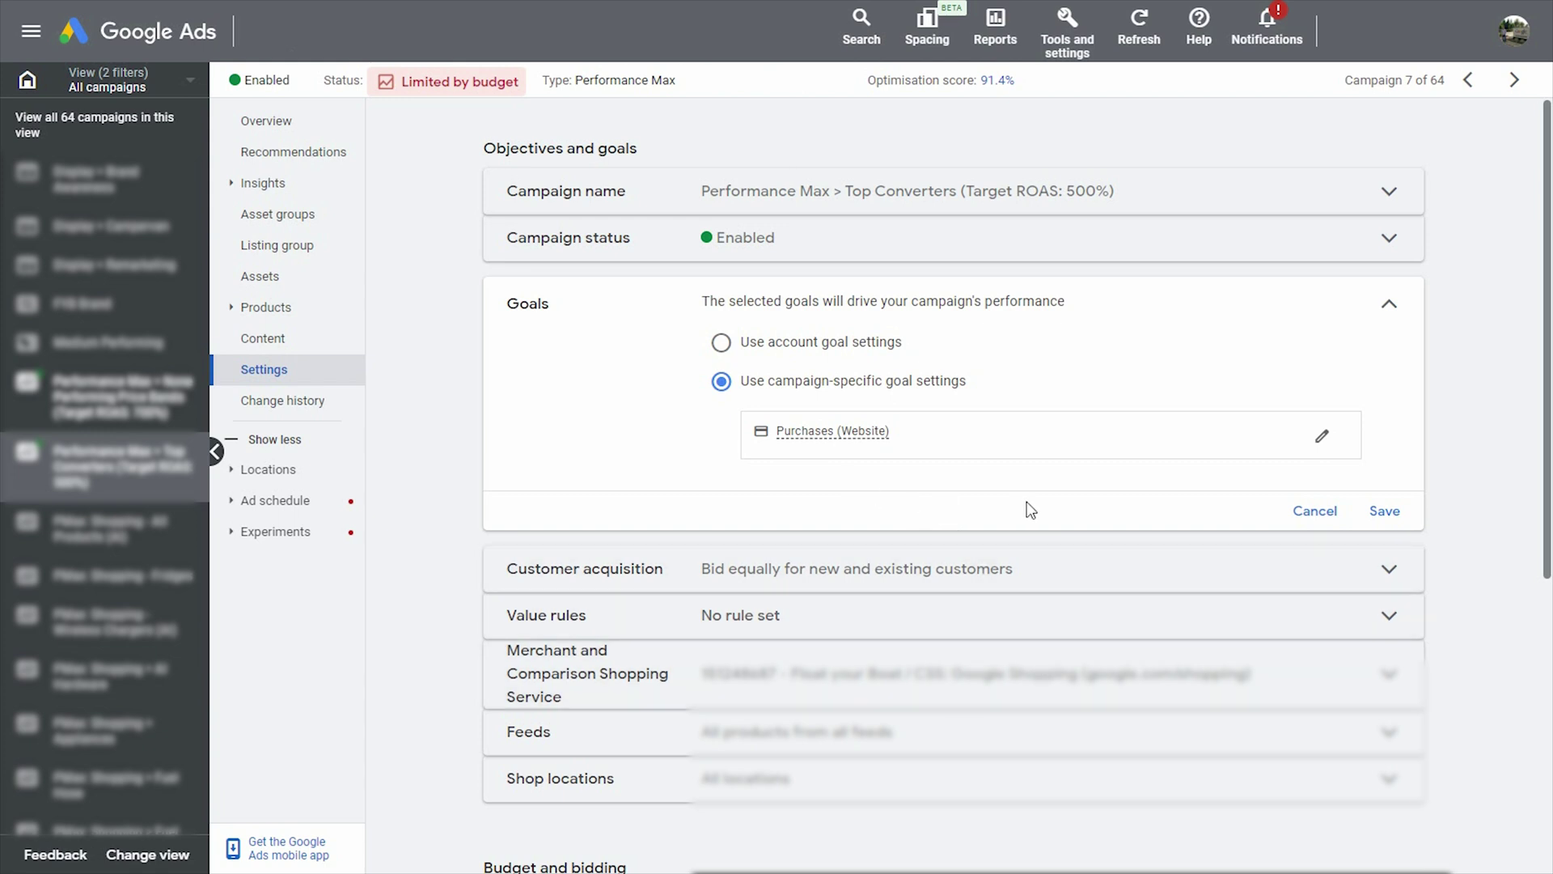
{"action": "left_click", "coordinate": [1314, 513]}
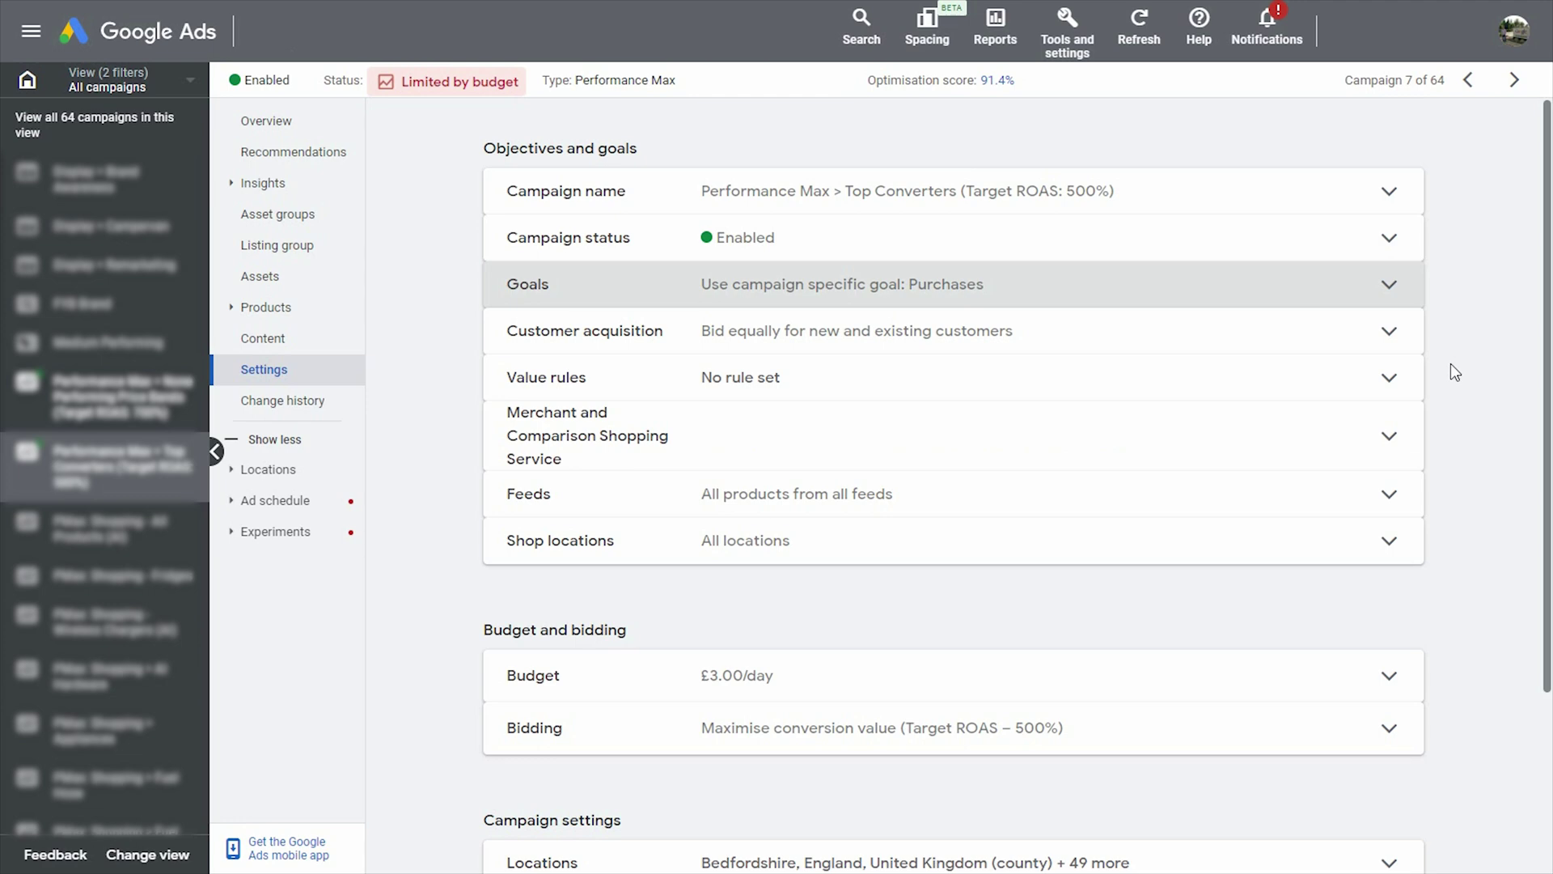
Inspect the campaign's bidding strategy and target ROAS settings, and close them without saving.
{"action": "scroll", "coordinate": [1467, 513], "scroll_direction": "down", "scroll_amount": 1}
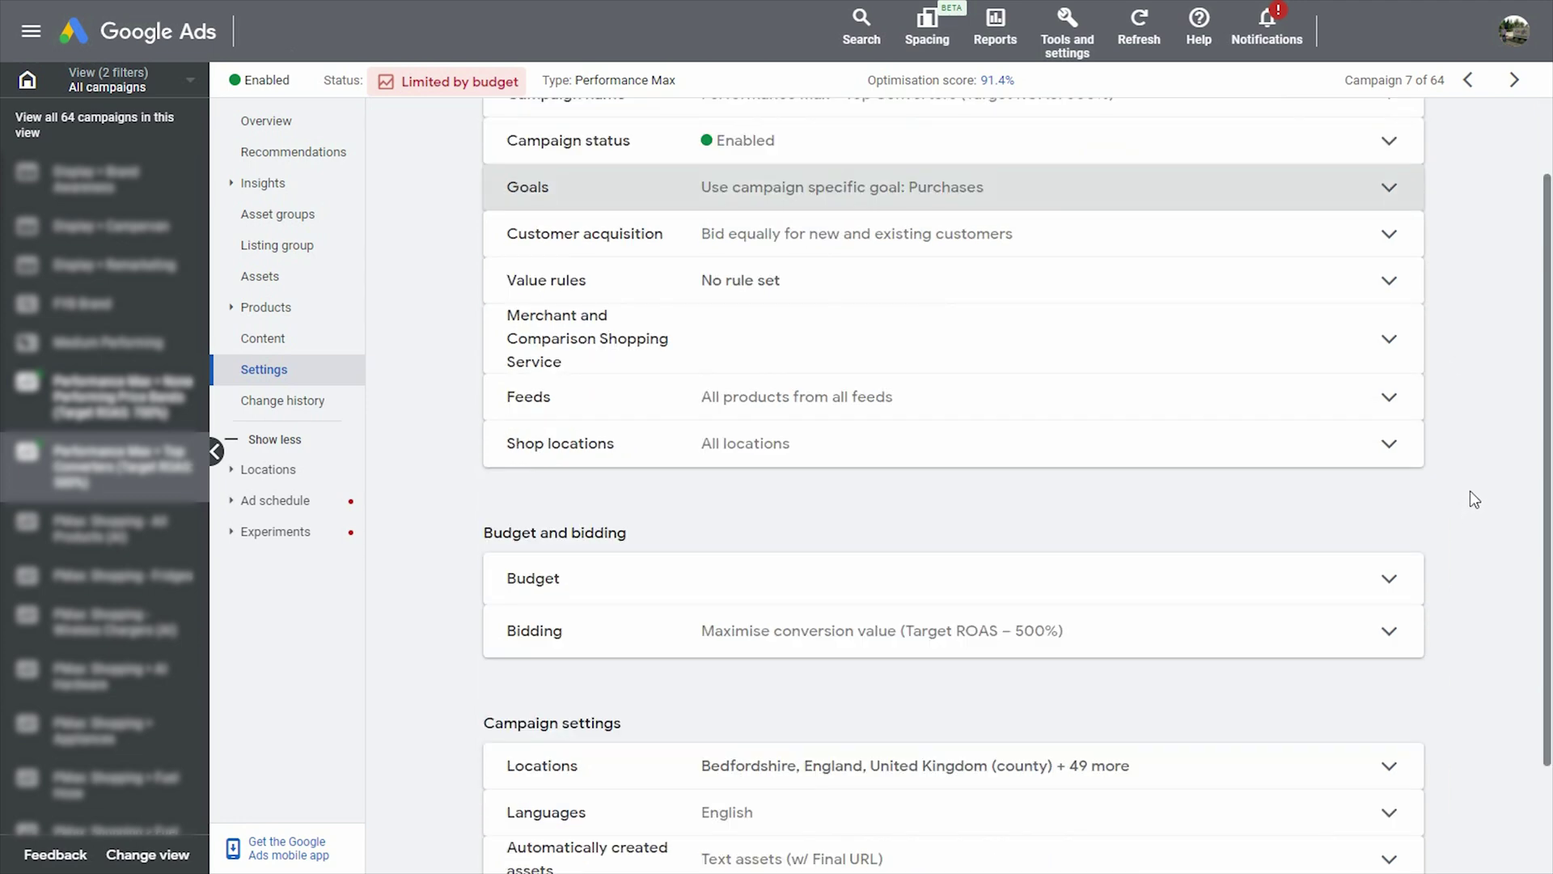
{"action": "scroll", "coordinate": [1469, 491], "scroll_direction": "down", "scroll_amount": 1}
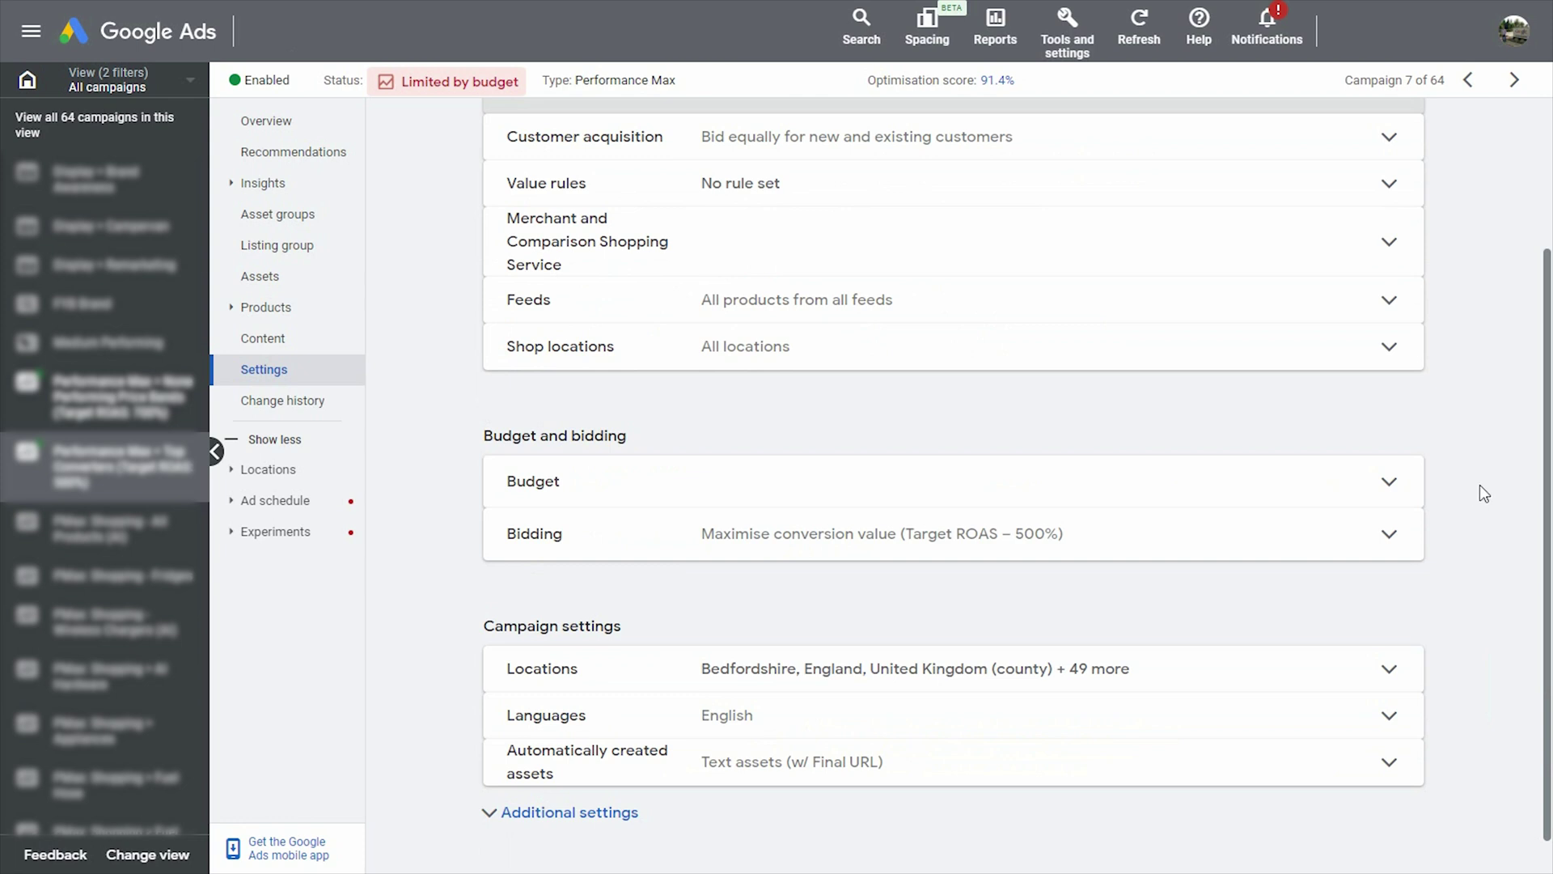
{"action": "scroll", "coordinate": [1484, 493], "scroll_direction": "down", "scroll_amount": 1}
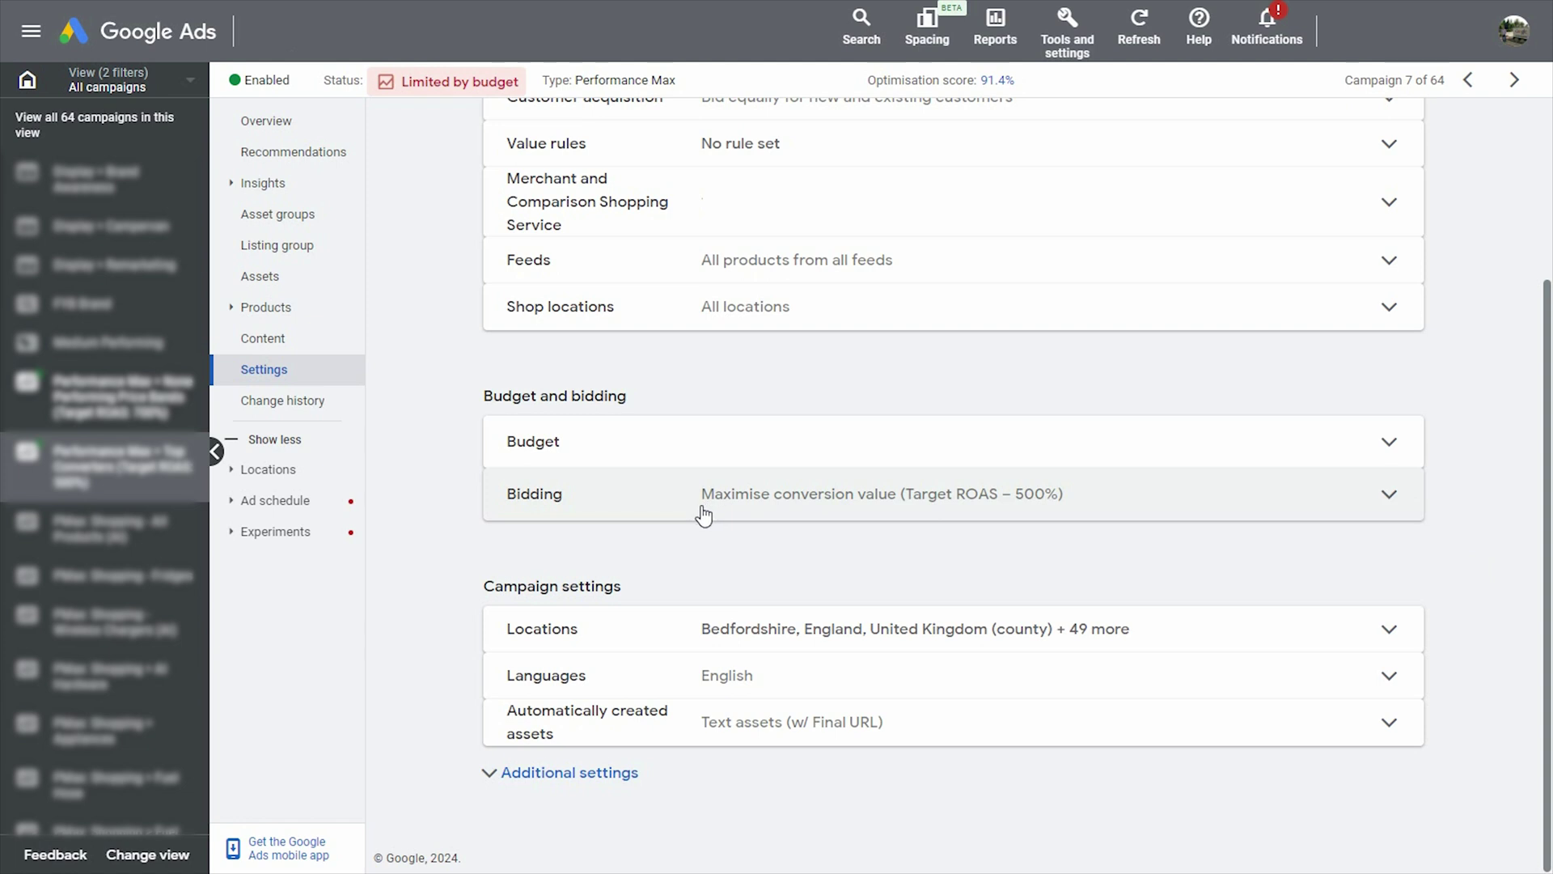
{"action": "left_click", "coordinate": [1375, 500]}
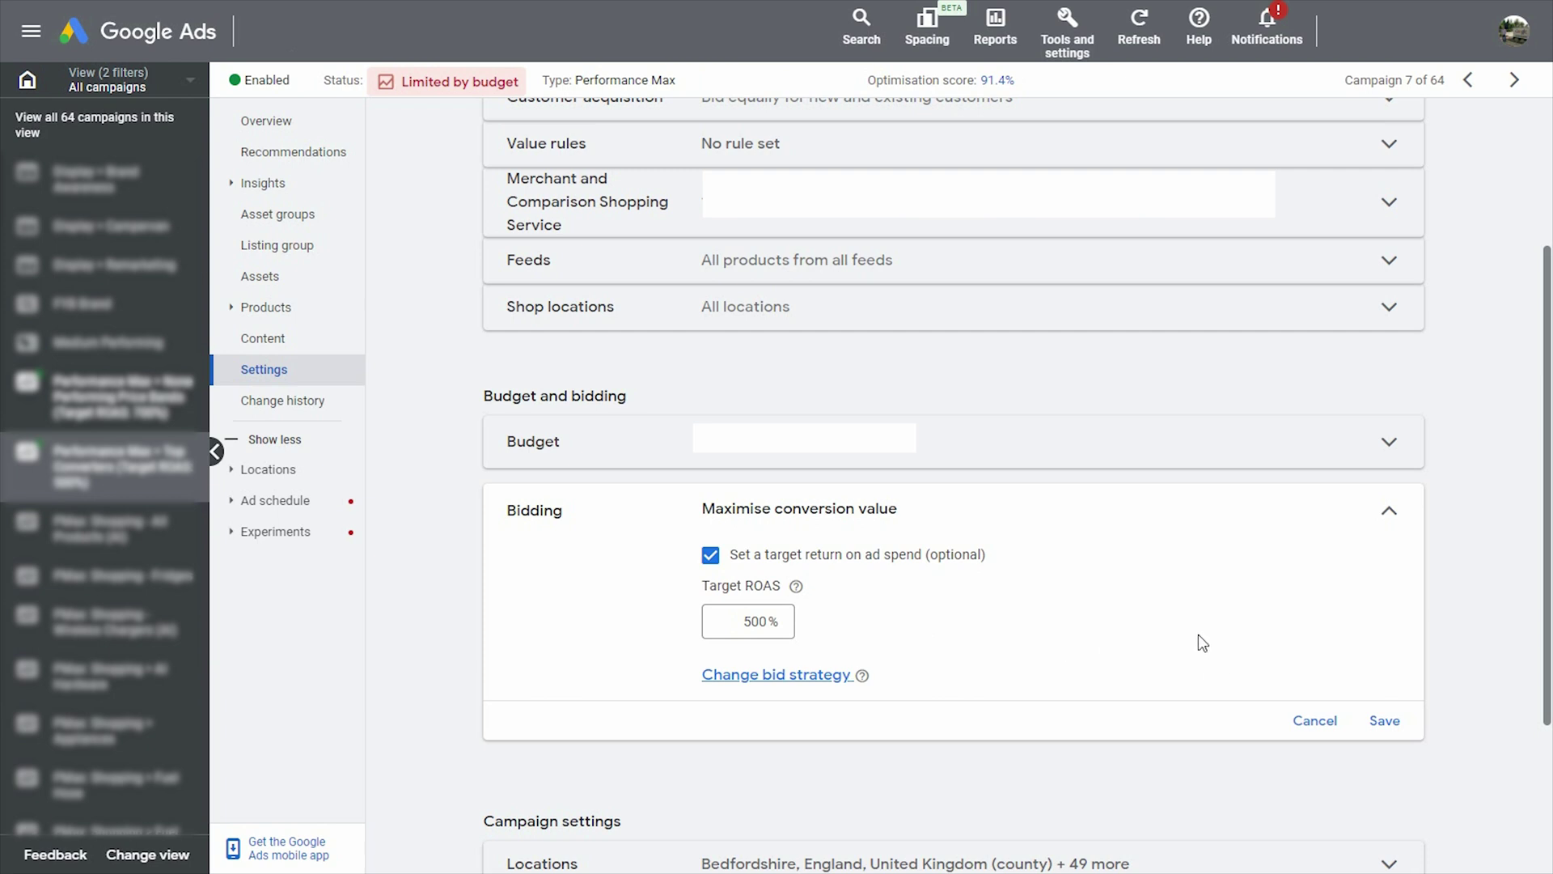
{"action": "left_click", "coordinate": [1328, 726]}
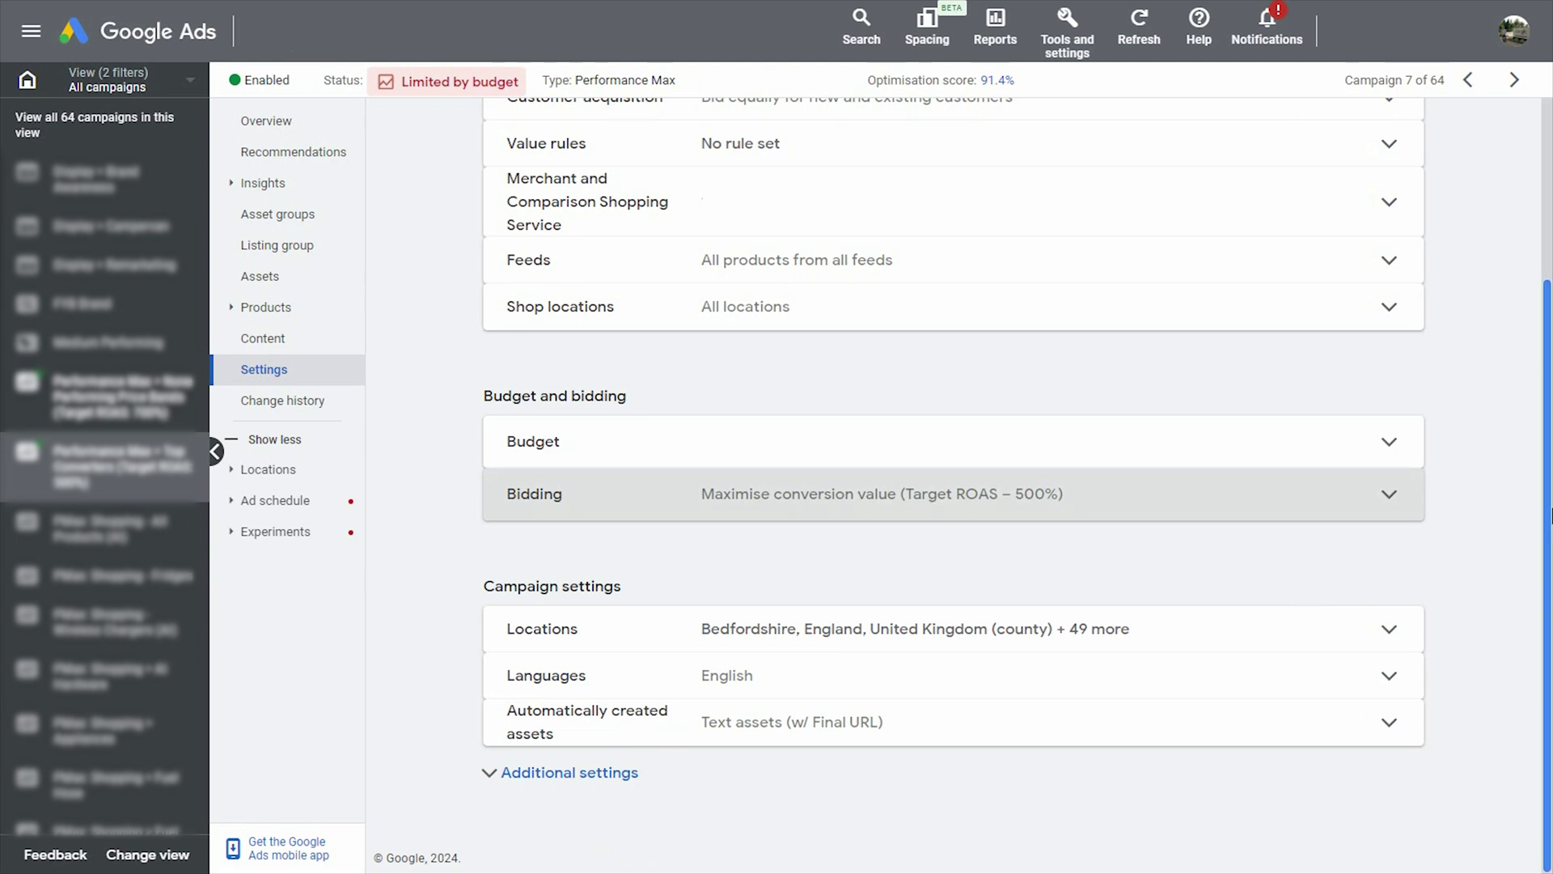
Review the campaign's targeted UK counties and the presence options for location targeting, and close them without saving.
{"action": "left_click", "coordinate": [1385, 634]}
{"action": "scroll", "coordinate": [935, 656], "scroll_direction": "down", "scroll_amount": 5}
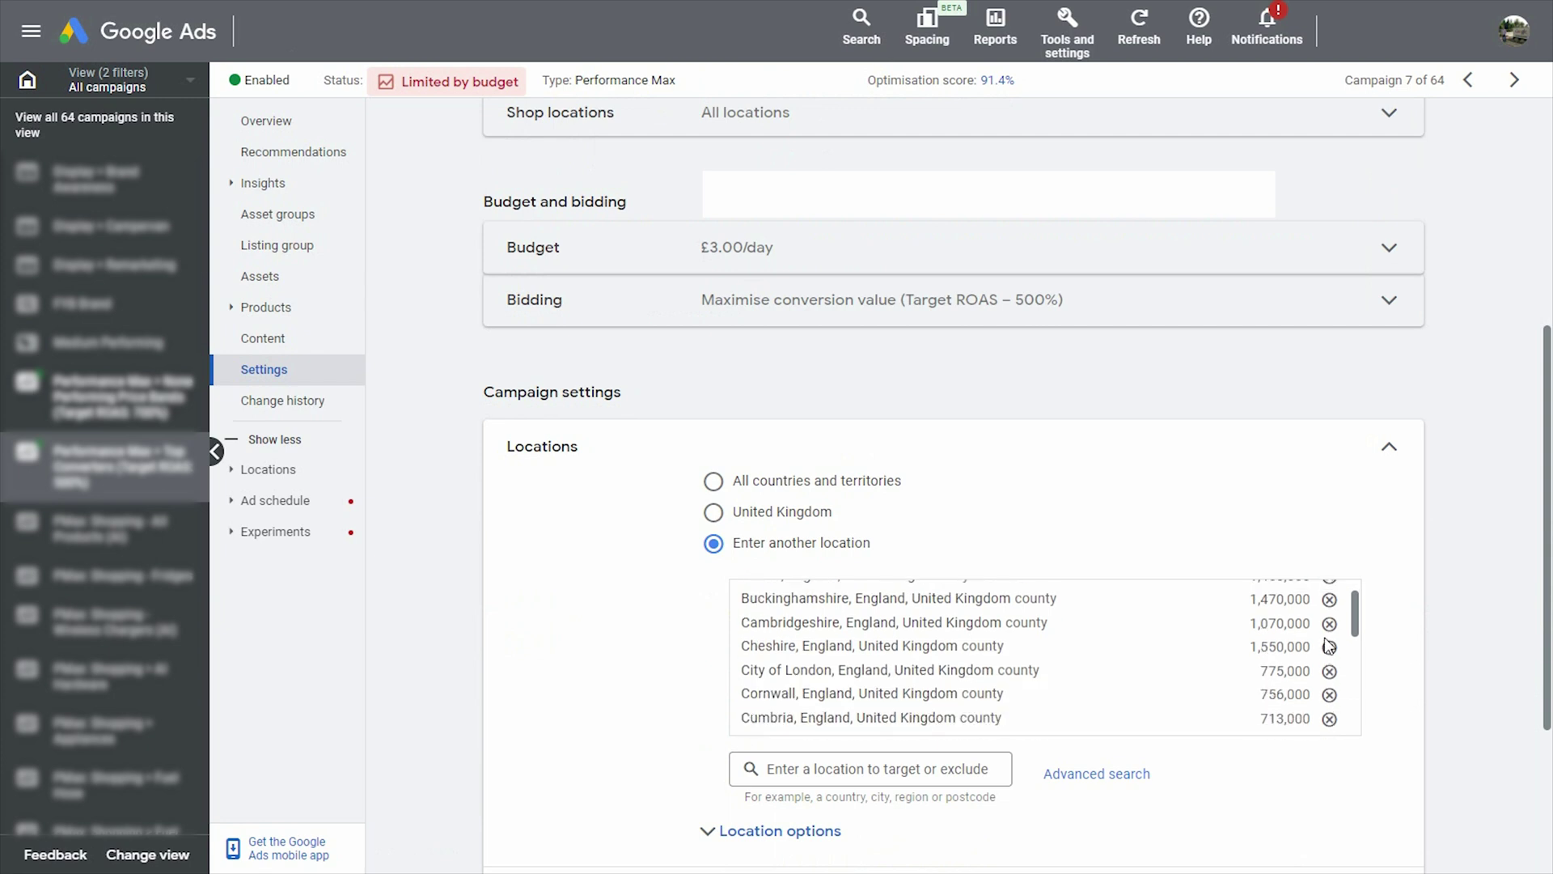
{"action": "scroll", "coordinate": [937, 660], "scroll_direction": "down", "scroll_amount": 4}
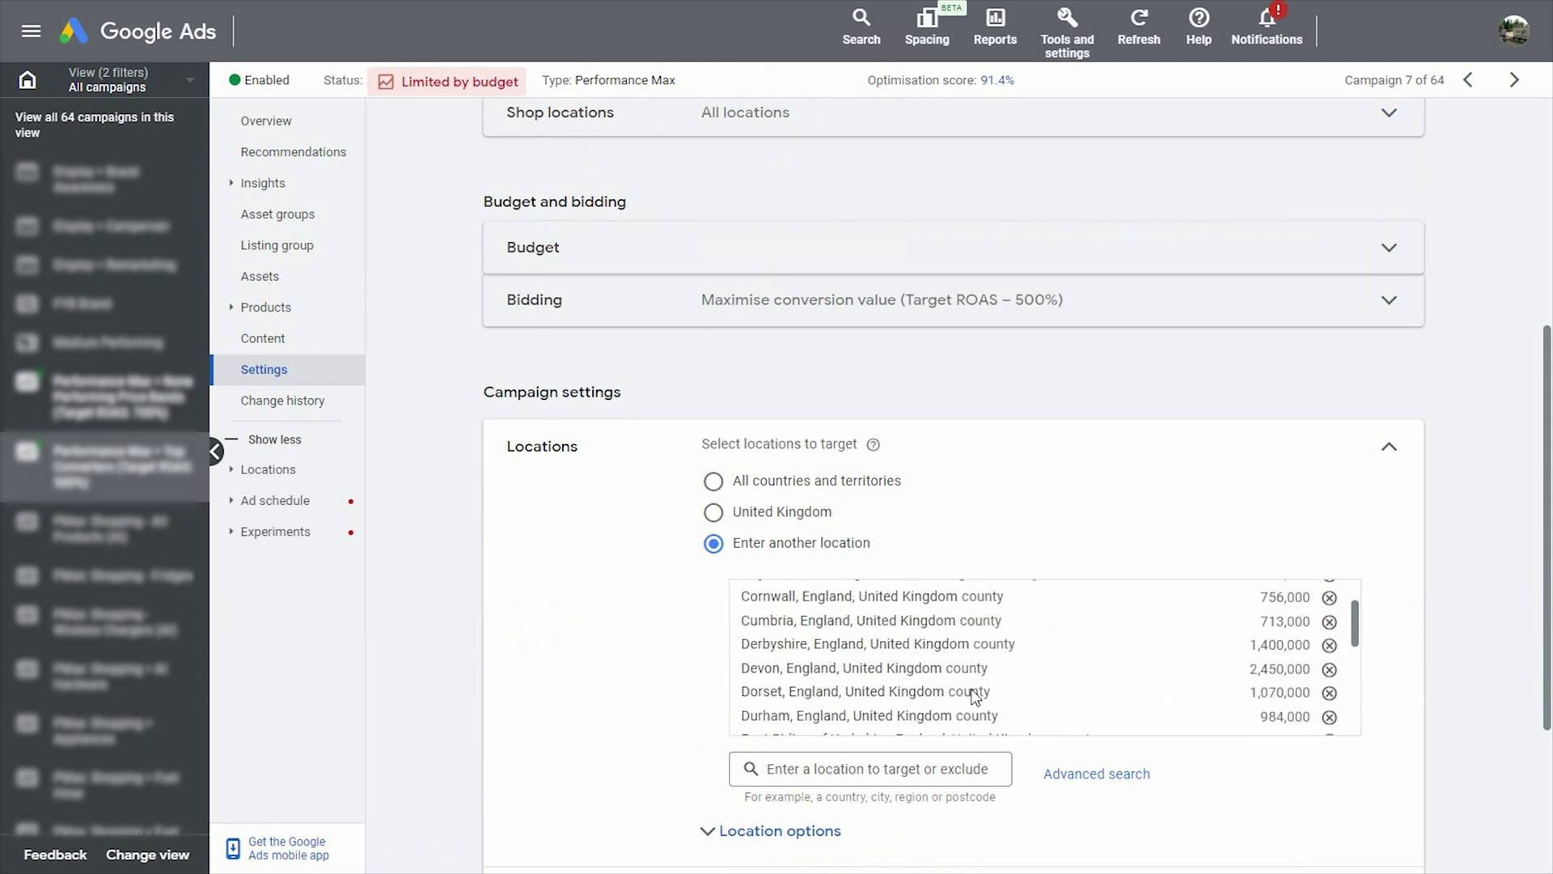
{"action": "scroll", "coordinate": [1343, 652], "scroll_direction": "down", "scroll_amount": 3}
{"action": "left_click_drag", "start_coordinate": [1355, 643], "coordinate": [1380, 662]}
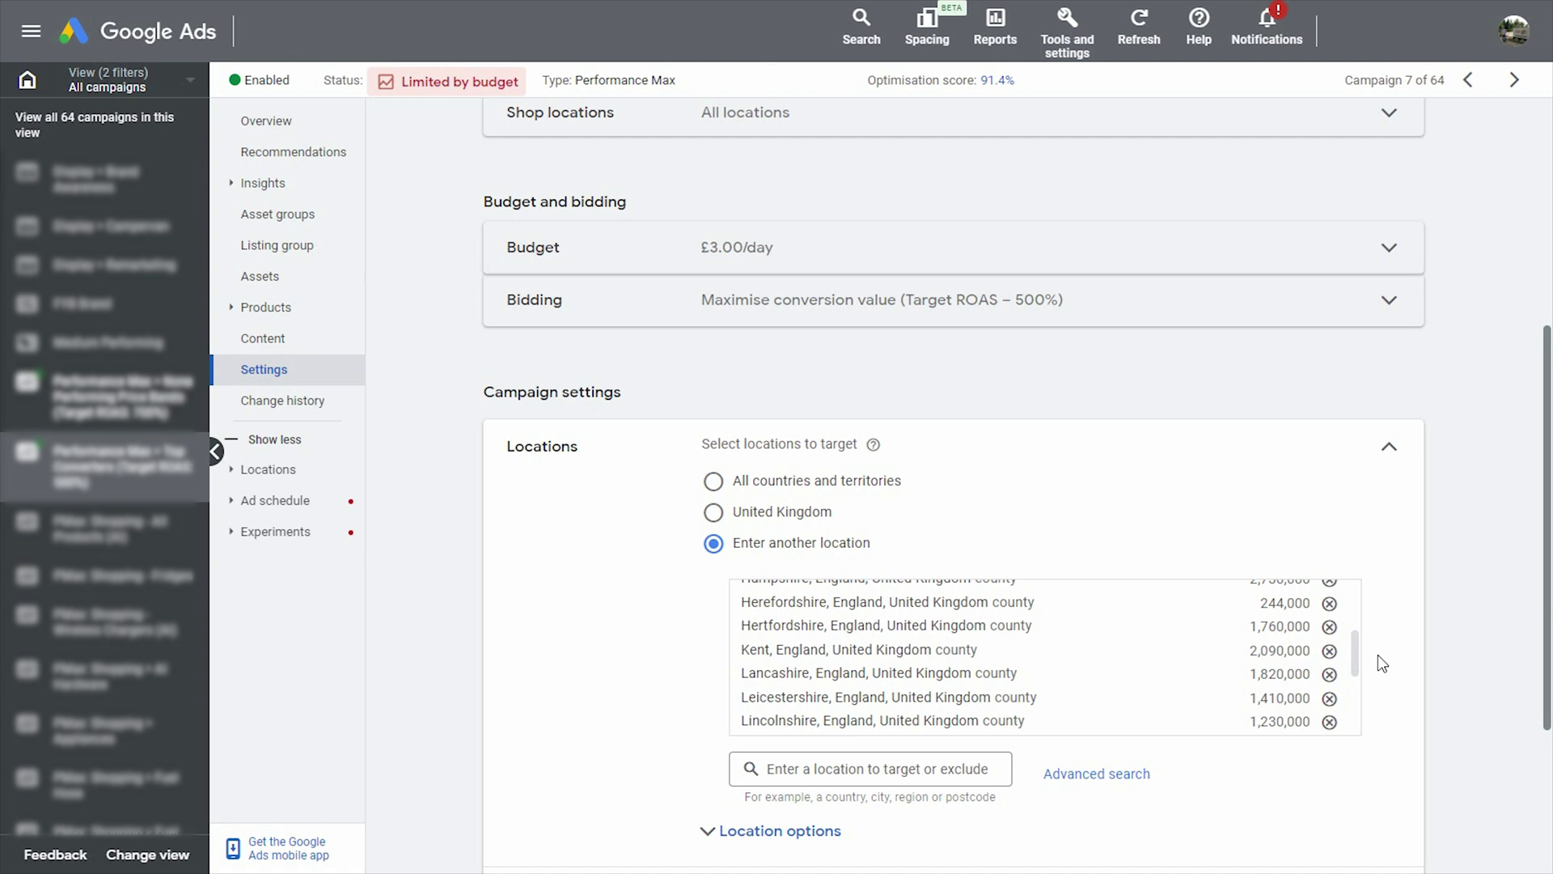
{"action": "left_click_drag", "start_coordinate": [1548, 564], "coordinate": [1547, 684]}
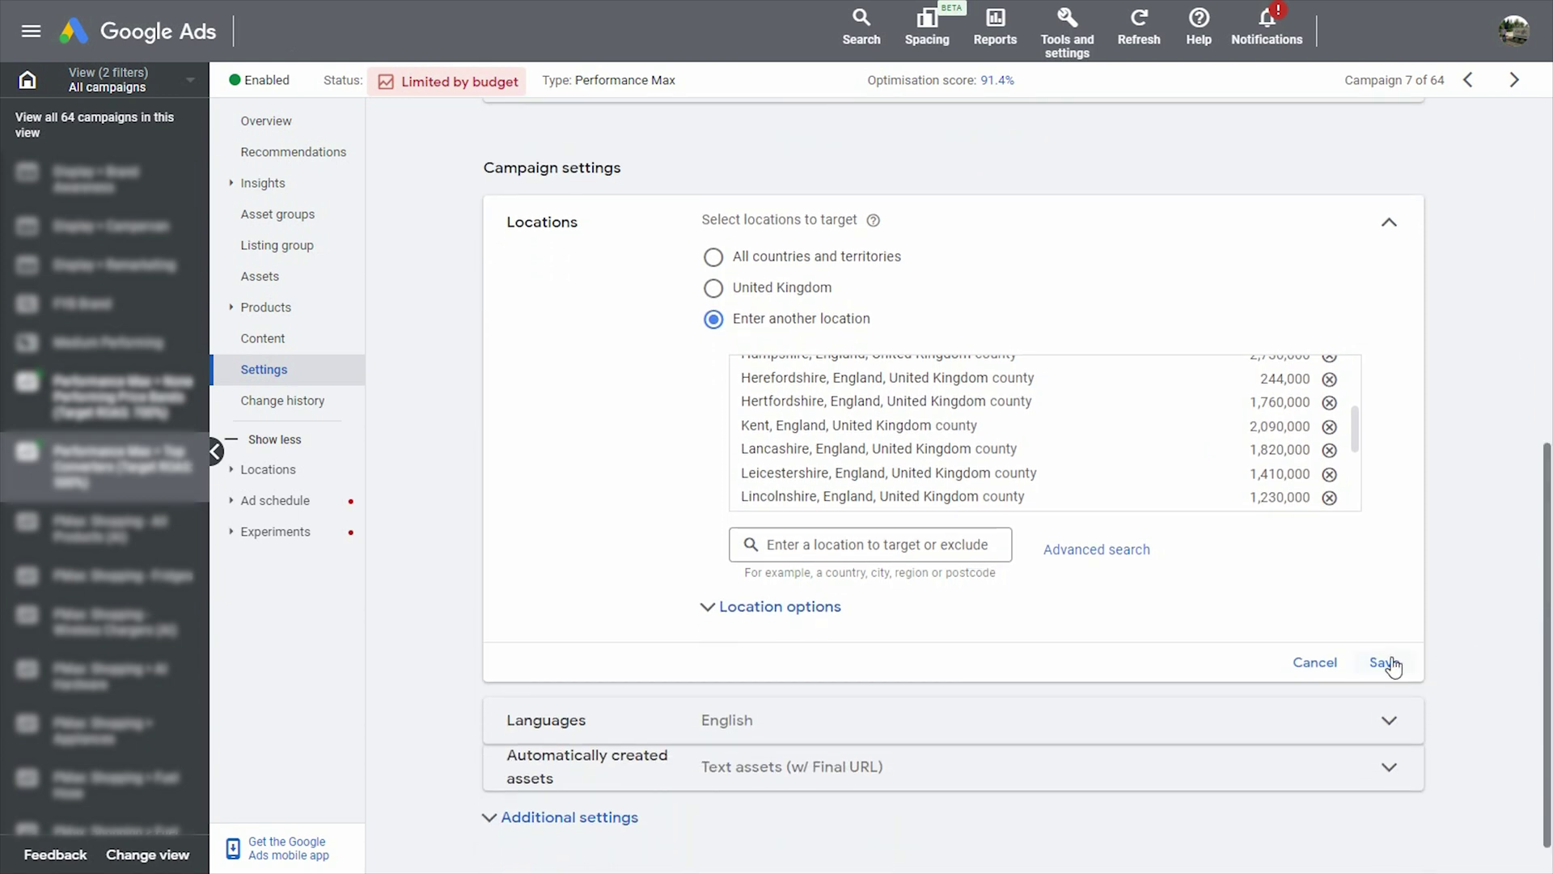
{"action": "left_click", "coordinate": [705, 613]}
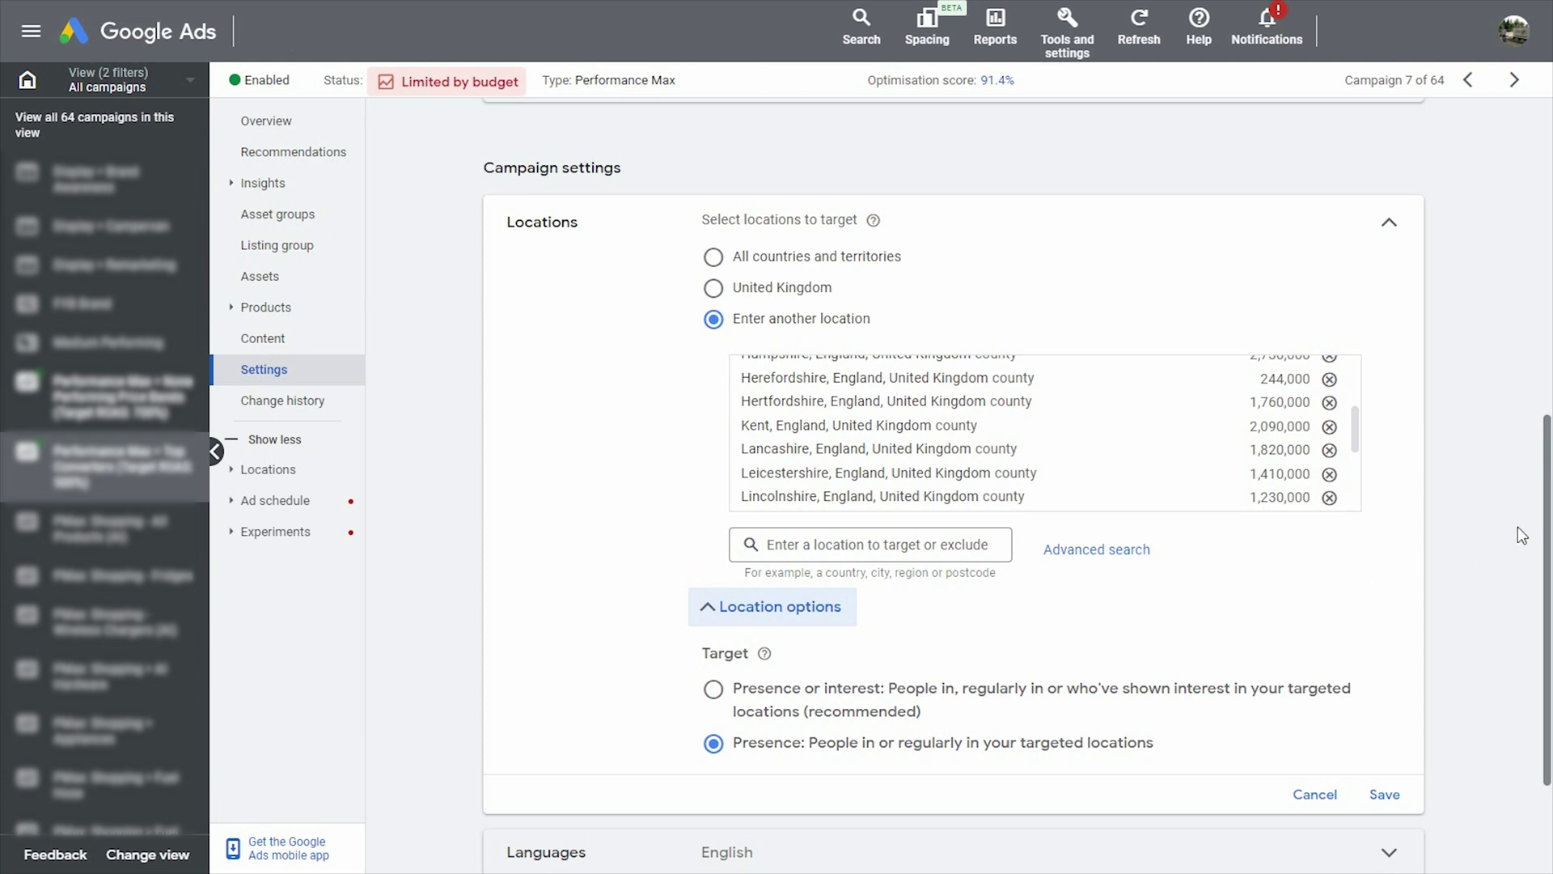
{"action": "left_click_drag", "start_coordinate": [1547, 534], "coordinate": [1547, 521]}
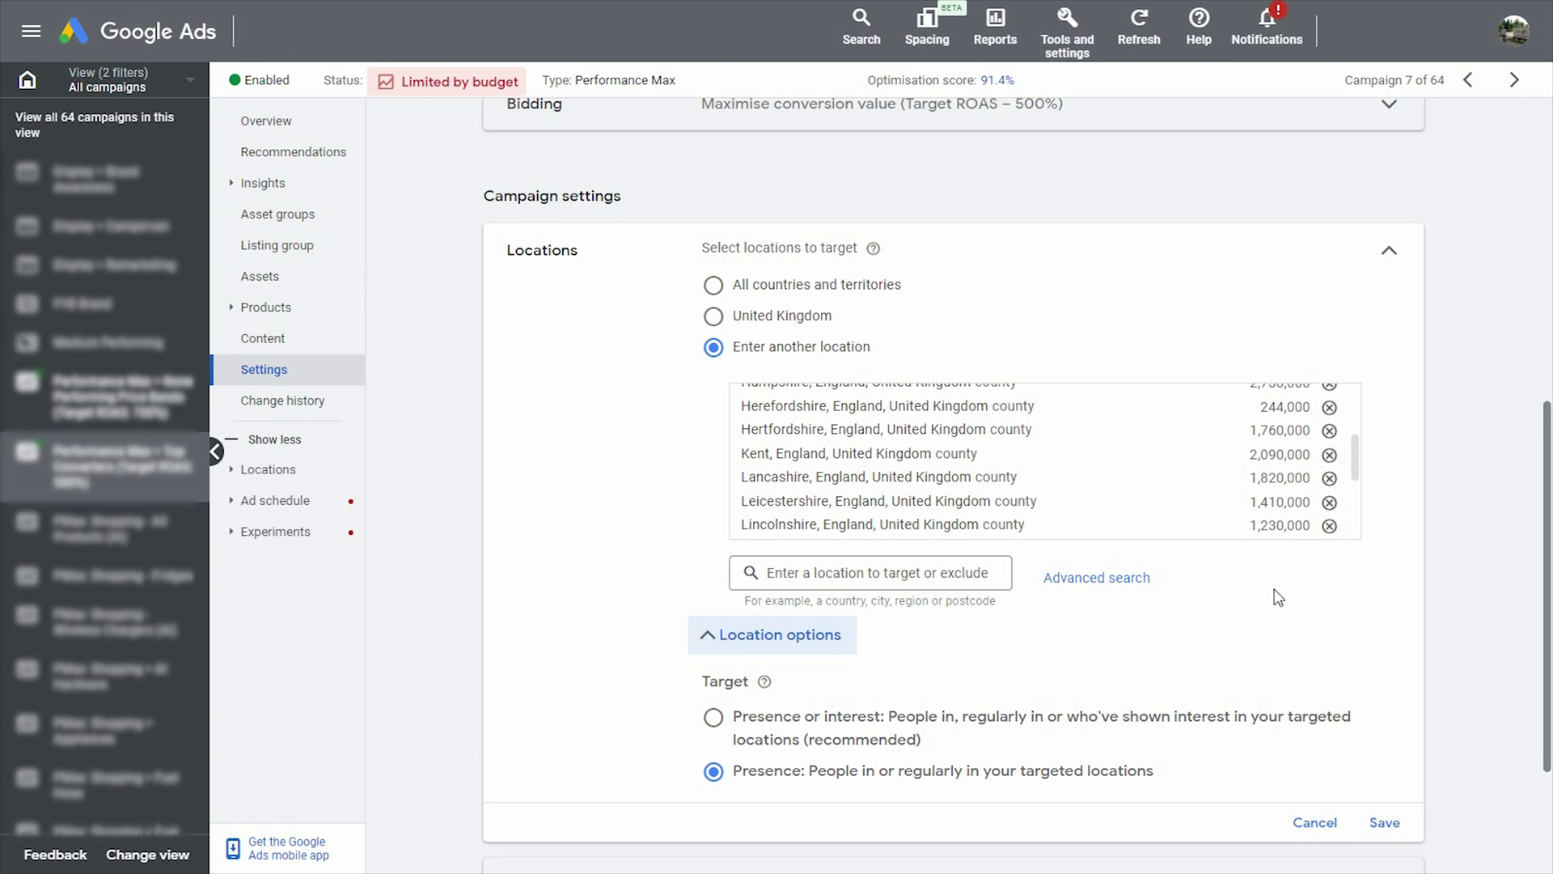
{"action": "left_click_drag", "start_coordinate": [1548, 503], "coordinate": [1548, 560]}
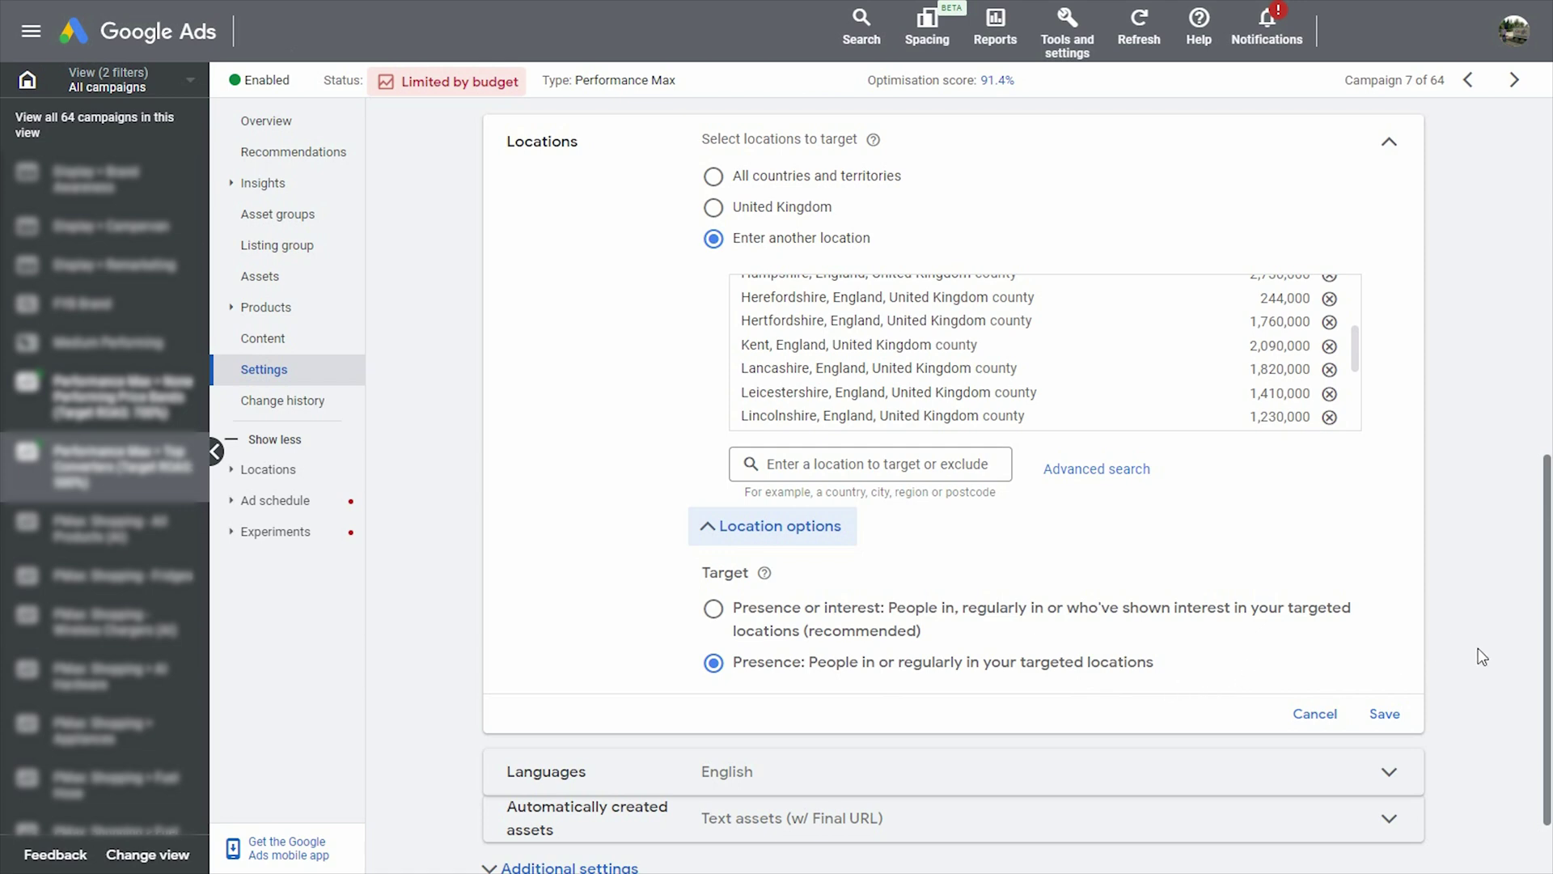
{"action": "left_click", "coordinate": [1319, 712]}
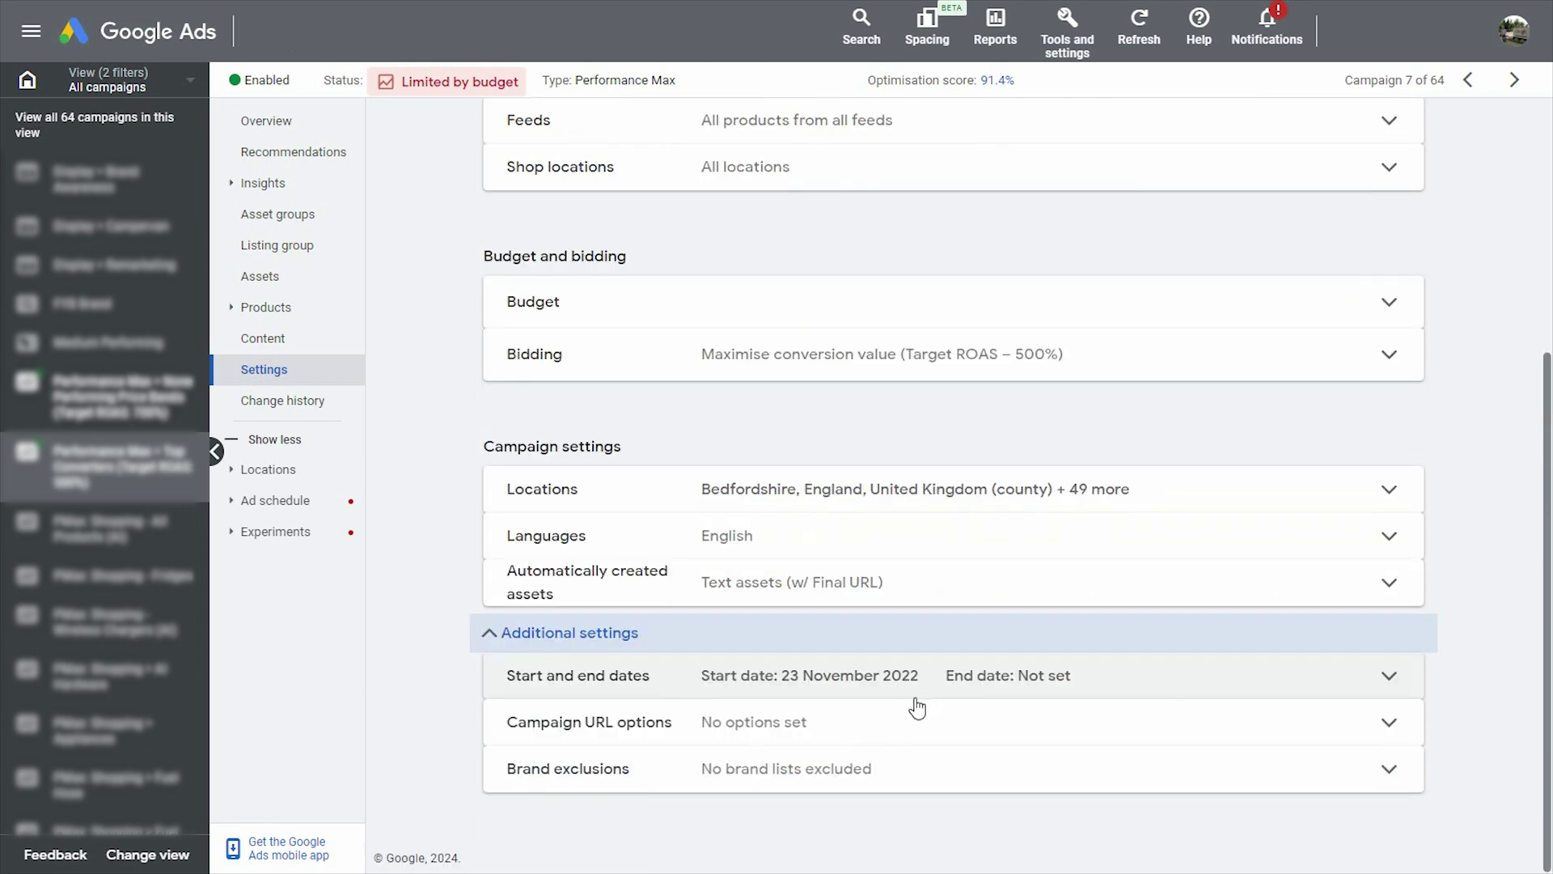
Inspect the brand exclusions in the campaign's additional settings and return to the campaign overview.
{"action": "left_click", "coordinate": [954, 780]}
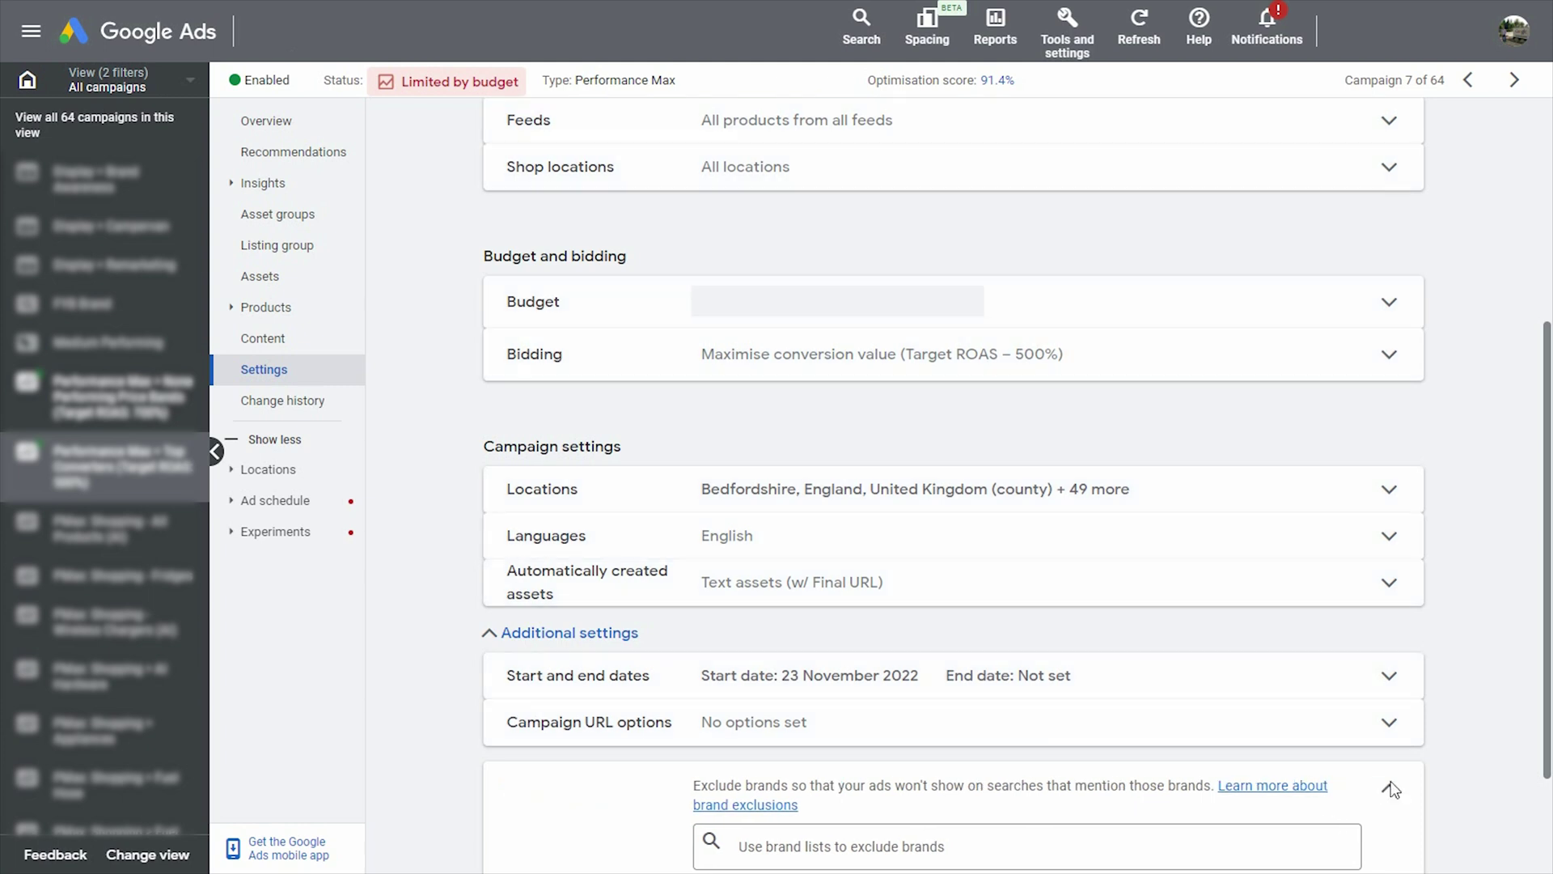
{"action": "left_click", "coordinate": [1391, 792]}
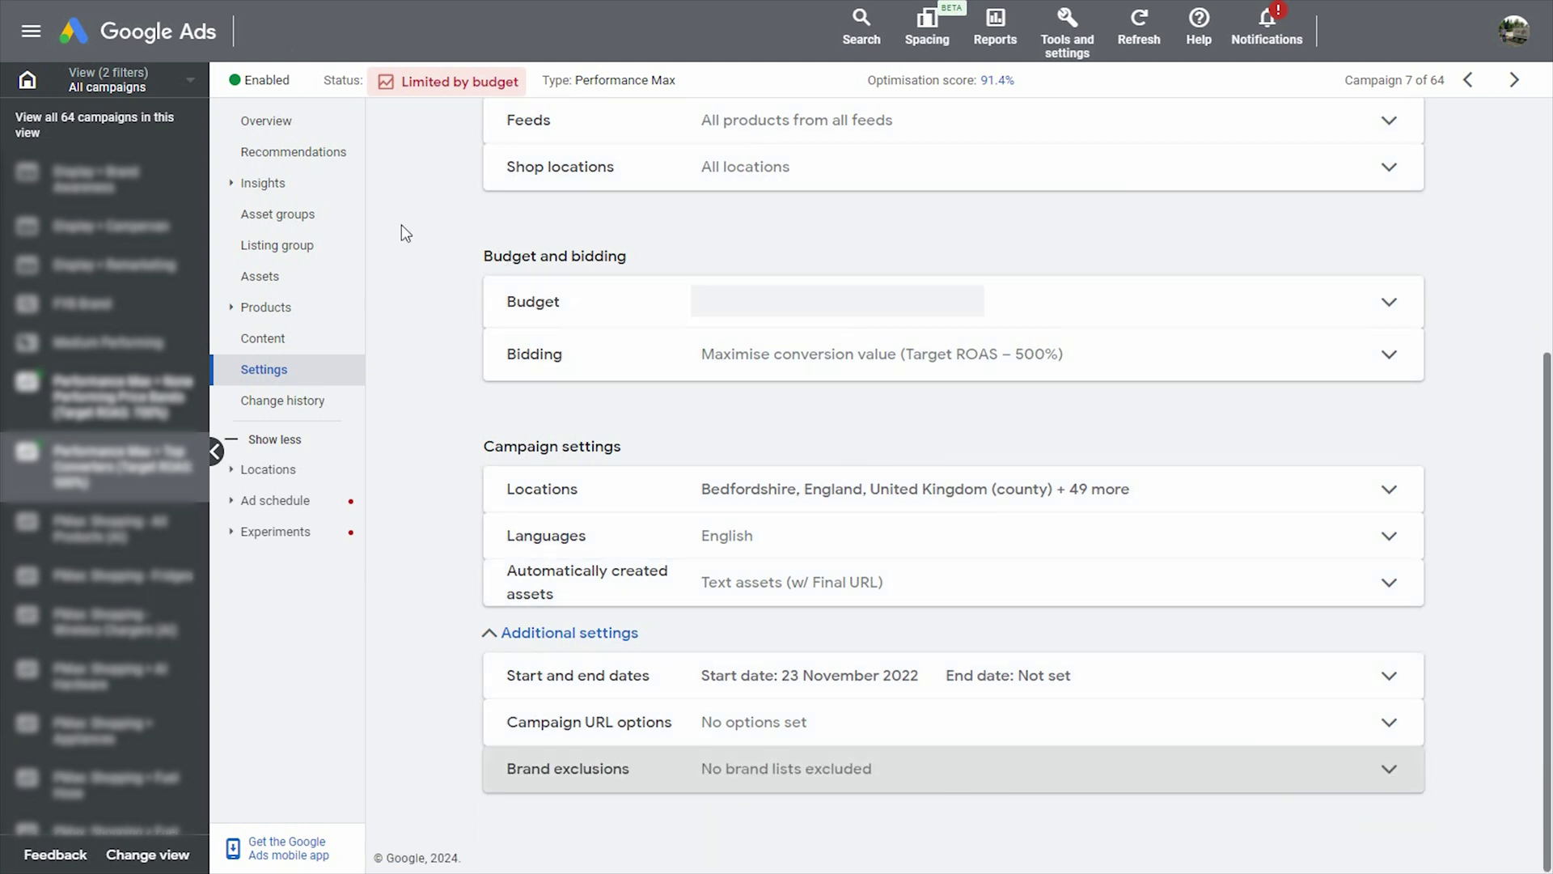
{"action": "left_click", "coordinate": [256, 124]}
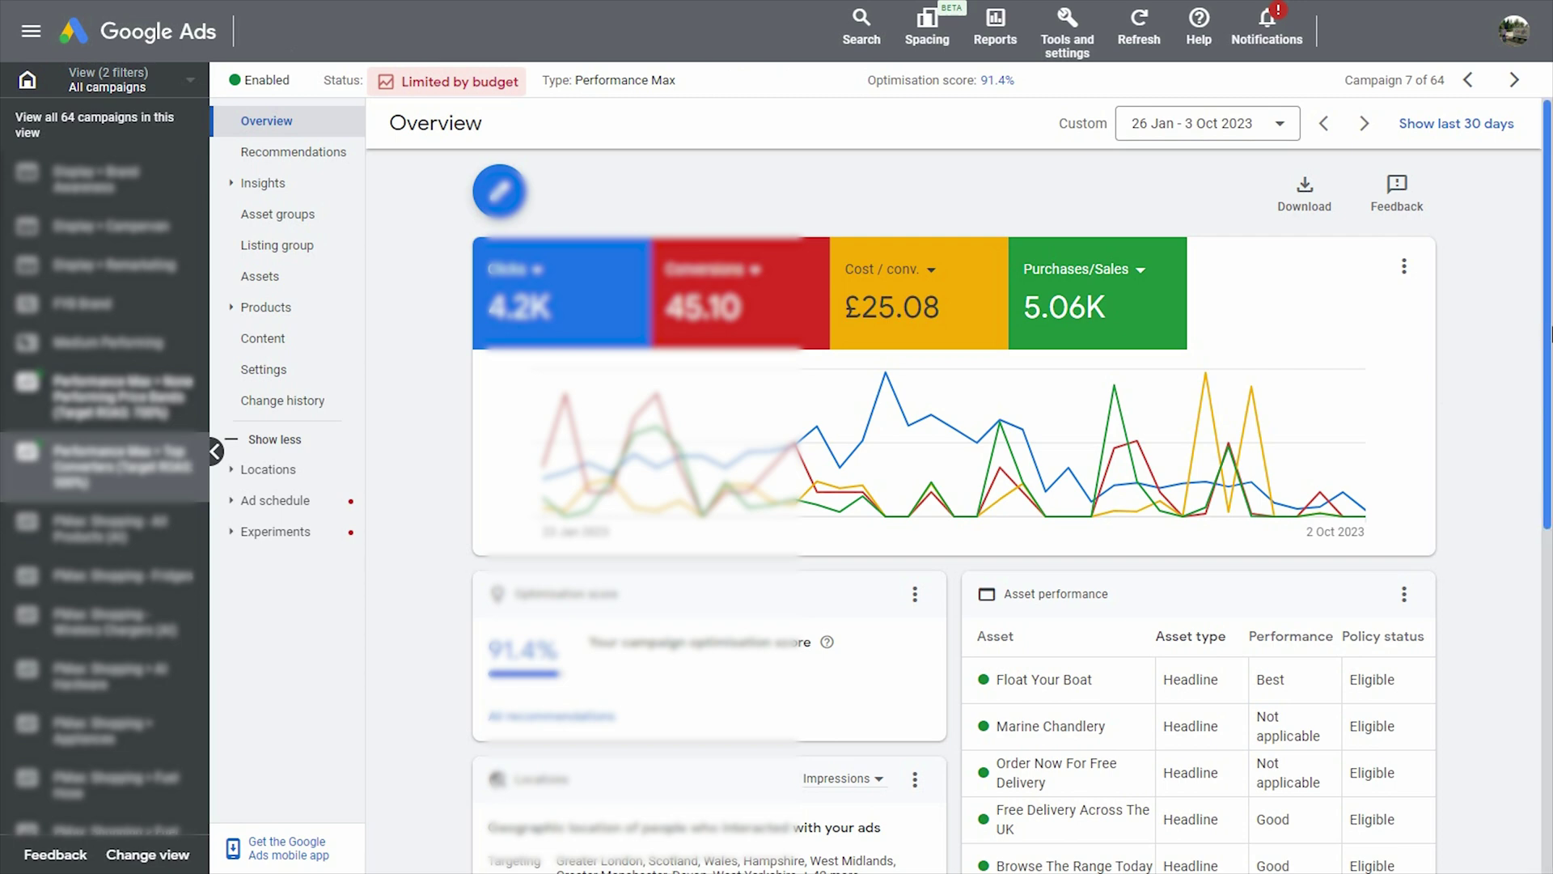
Scan the campaign overview's cards, and review the listing groups sorted by conversion value from highest to lowest.
{"action": "left_click_drag", "start_coordinate": [1548, 330], "coordinate": [1484, 733]}
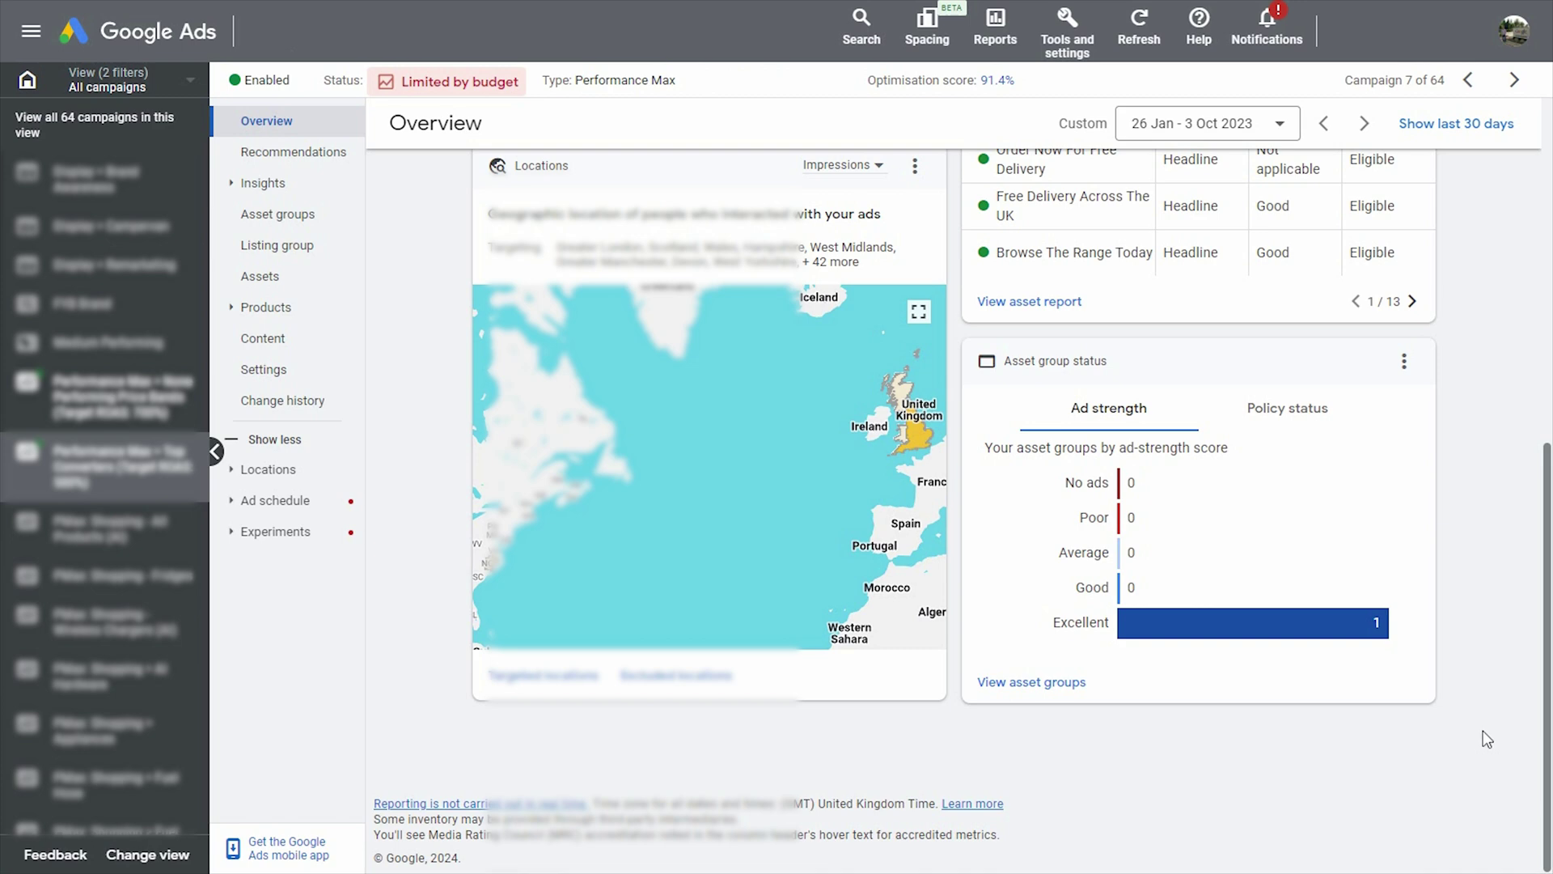
{"action": "left_click_drag", "start_coordinate": [1547, 694], "coordinate": [1483, 356]}
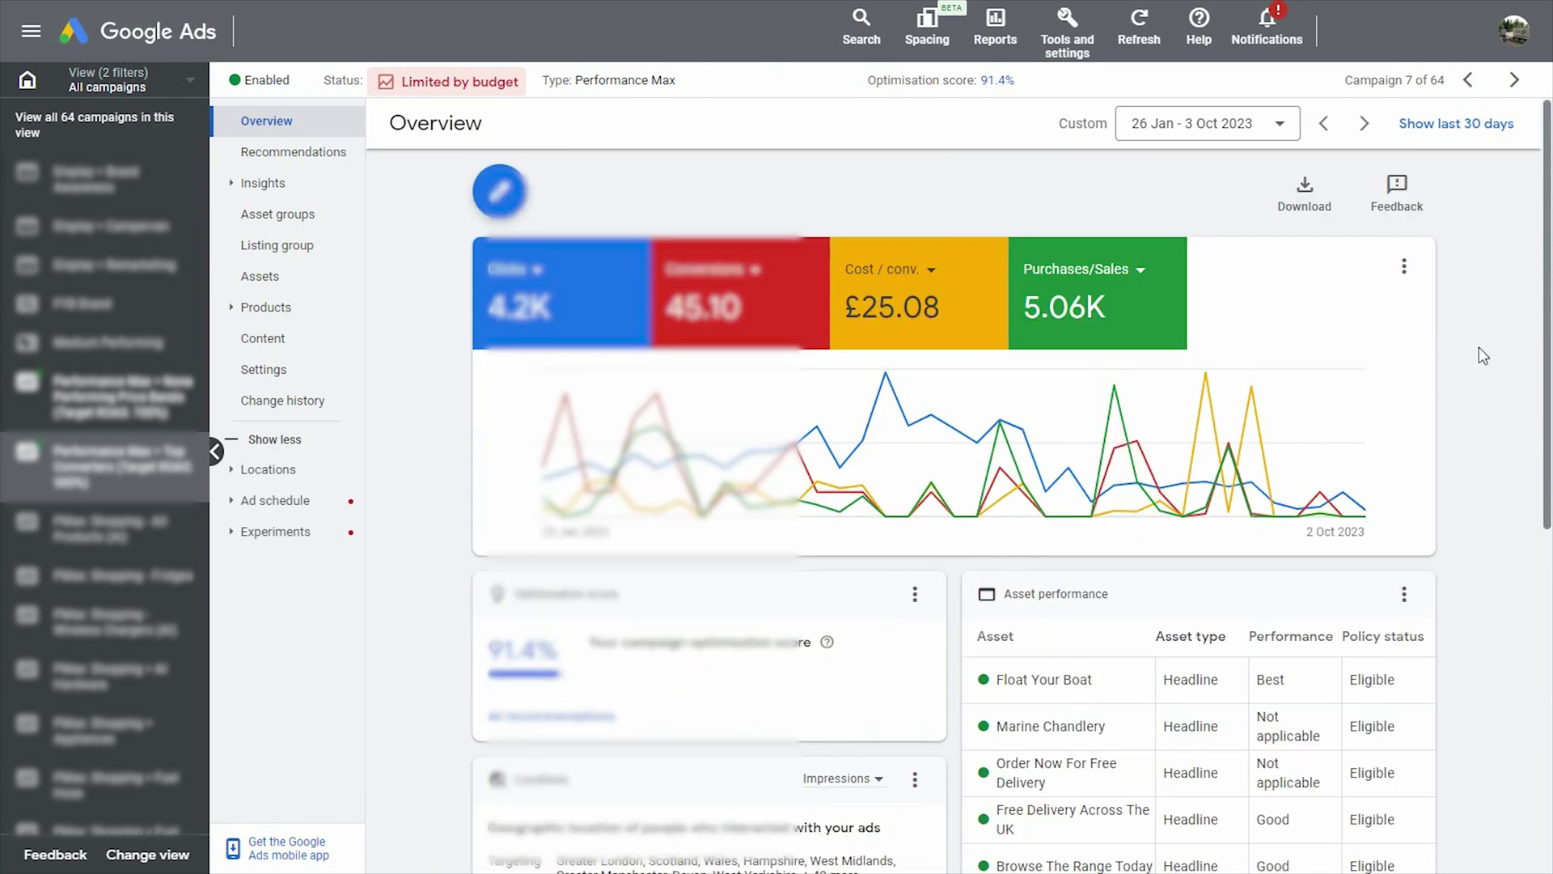
{"action": "left_click", "coordinate": [248, 248]}
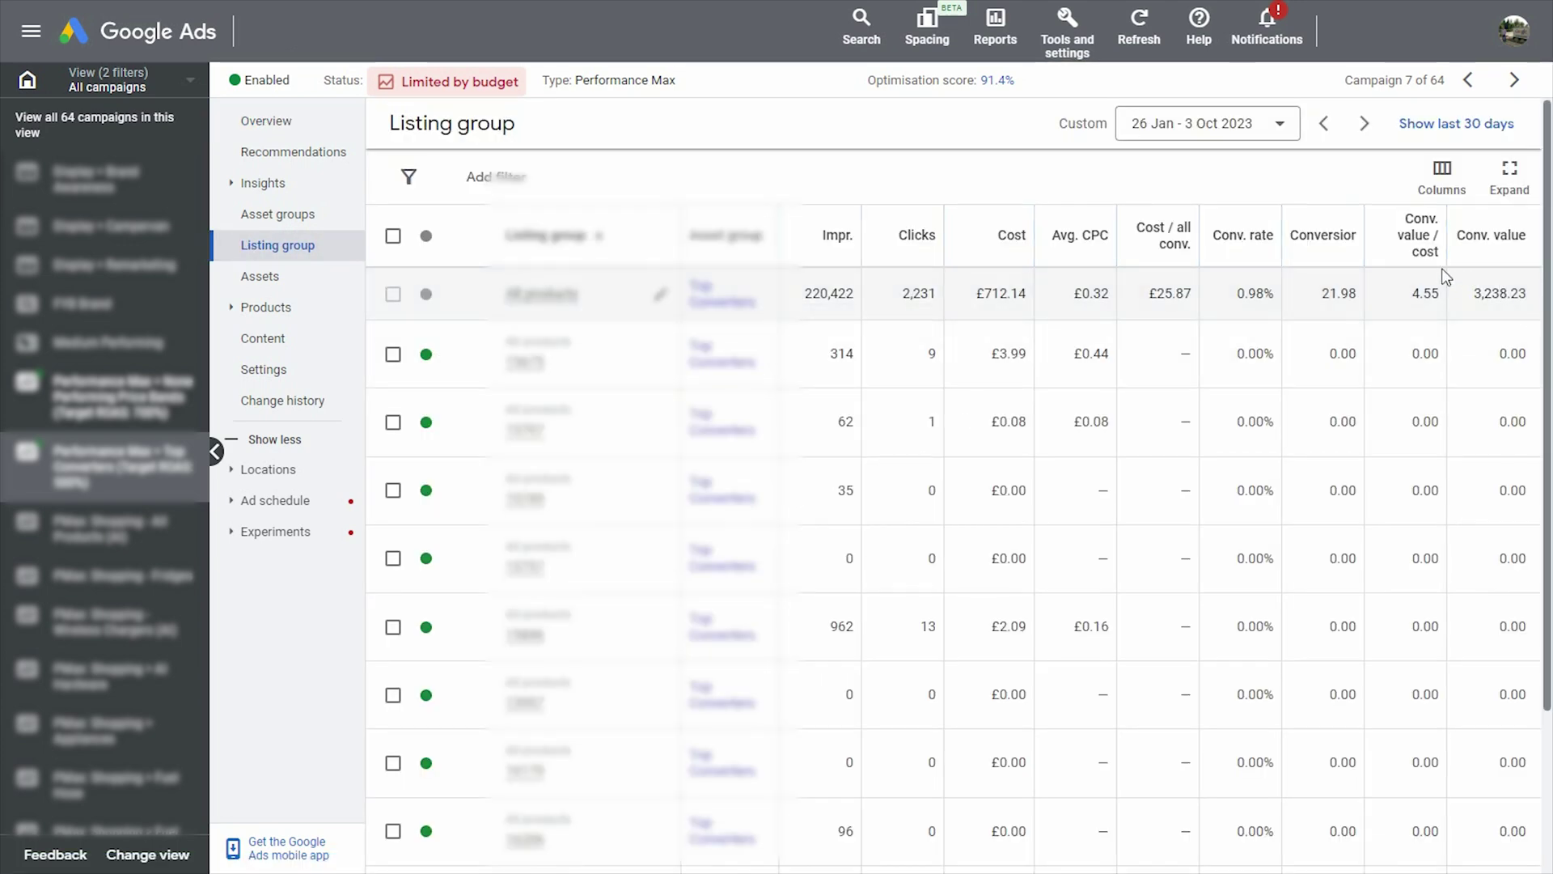
{"action": "left_click", "coordinate": [1505, 250]}
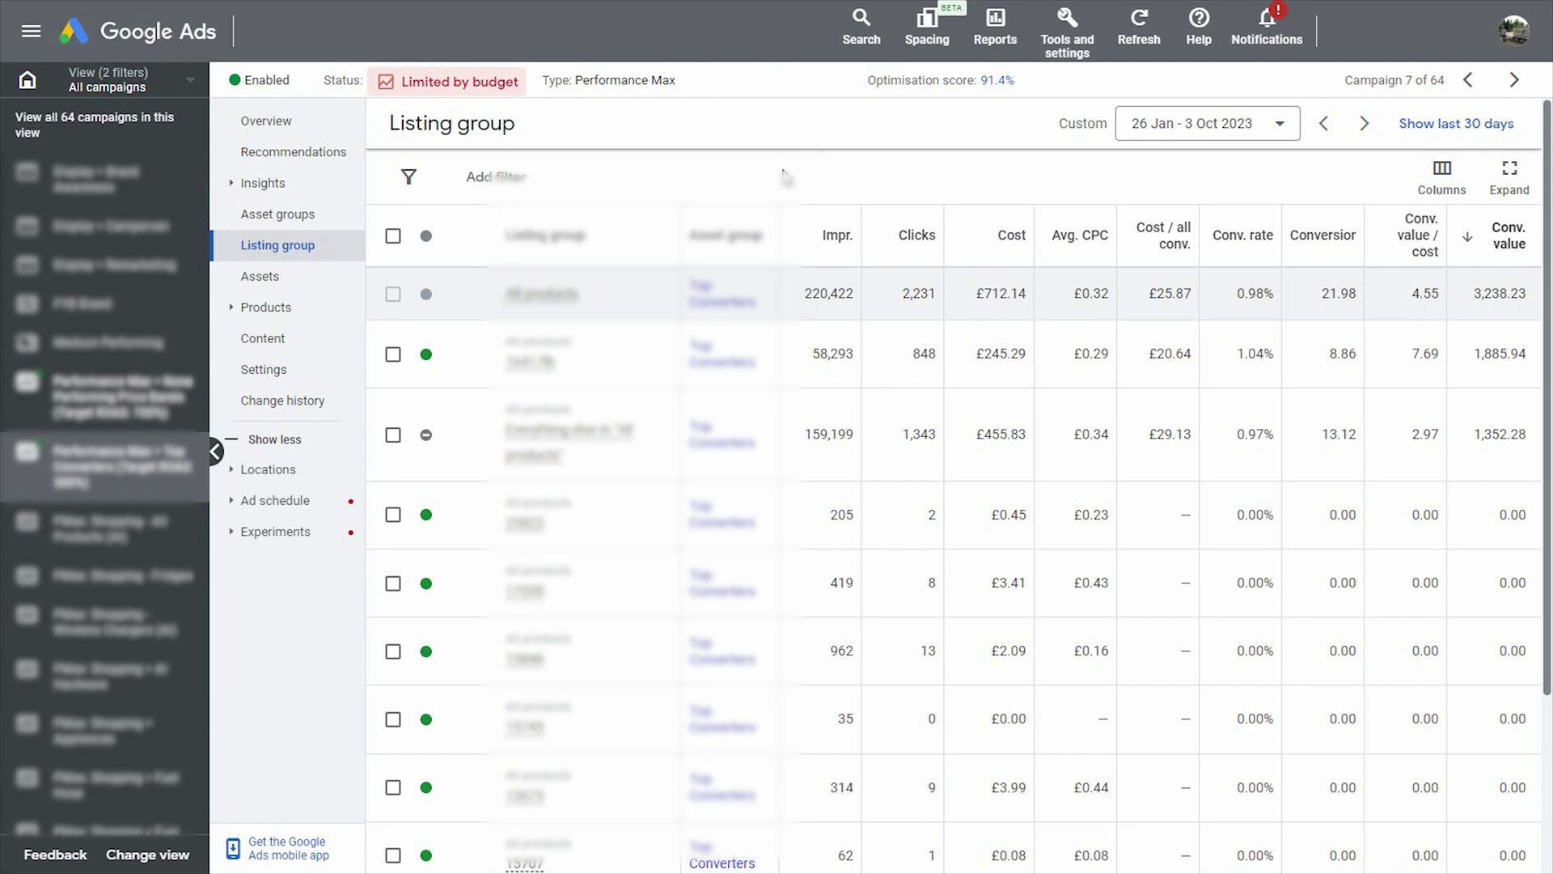
{"action": "left_click", "coordinate": [249, 126]}
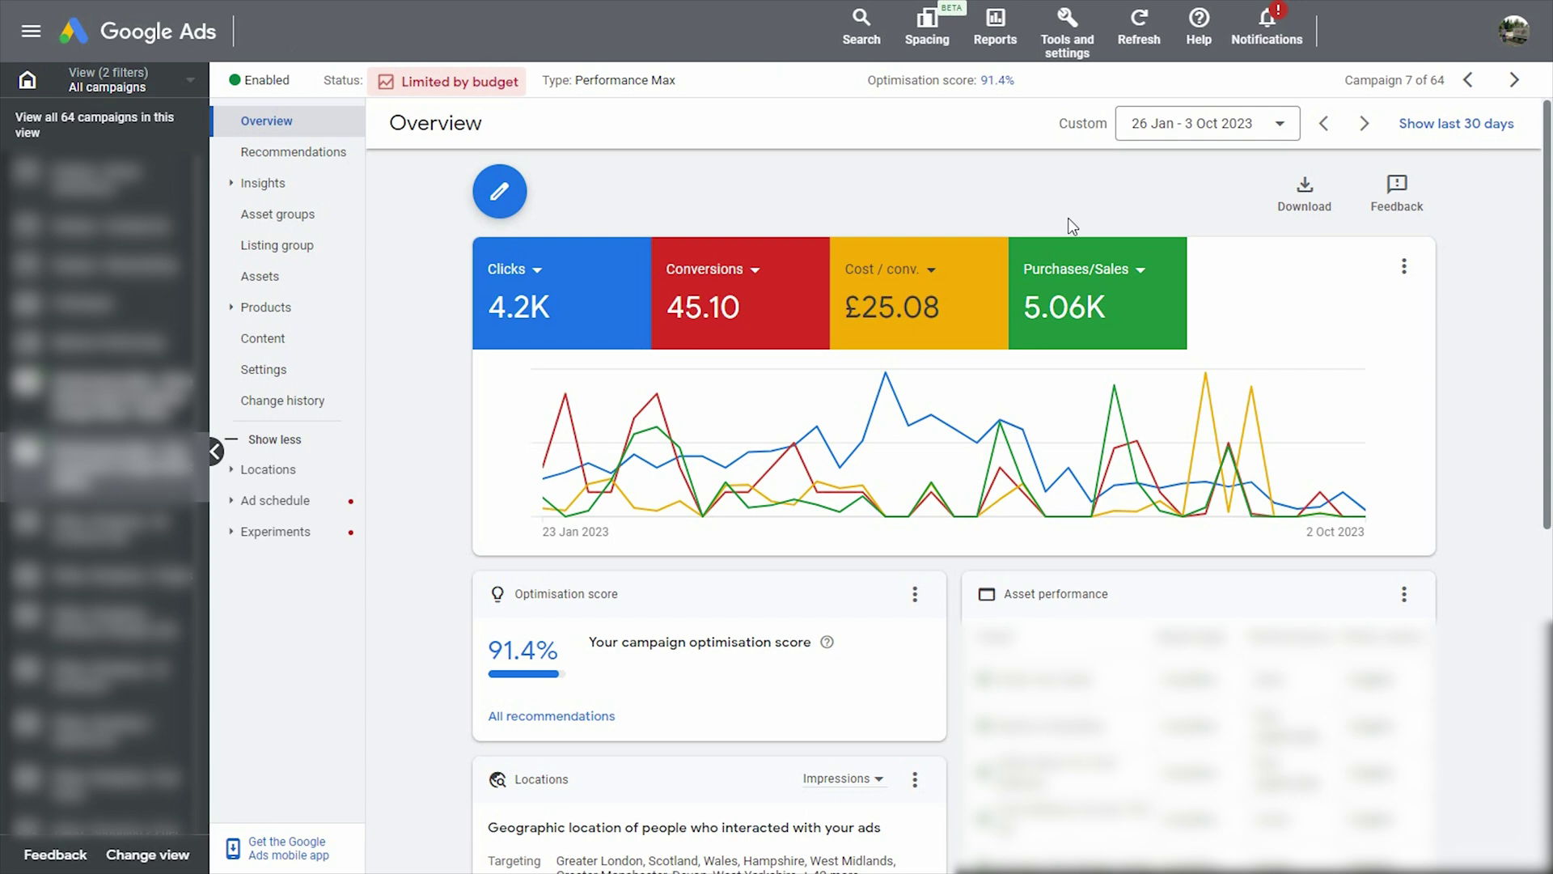
Examine the campaign's asset groups and listing groups alongside the channel breakdown columns of the PMax Script spreadsheet in Google Sheets.
{"action": "left_click", "coordinate": [287, 229]}
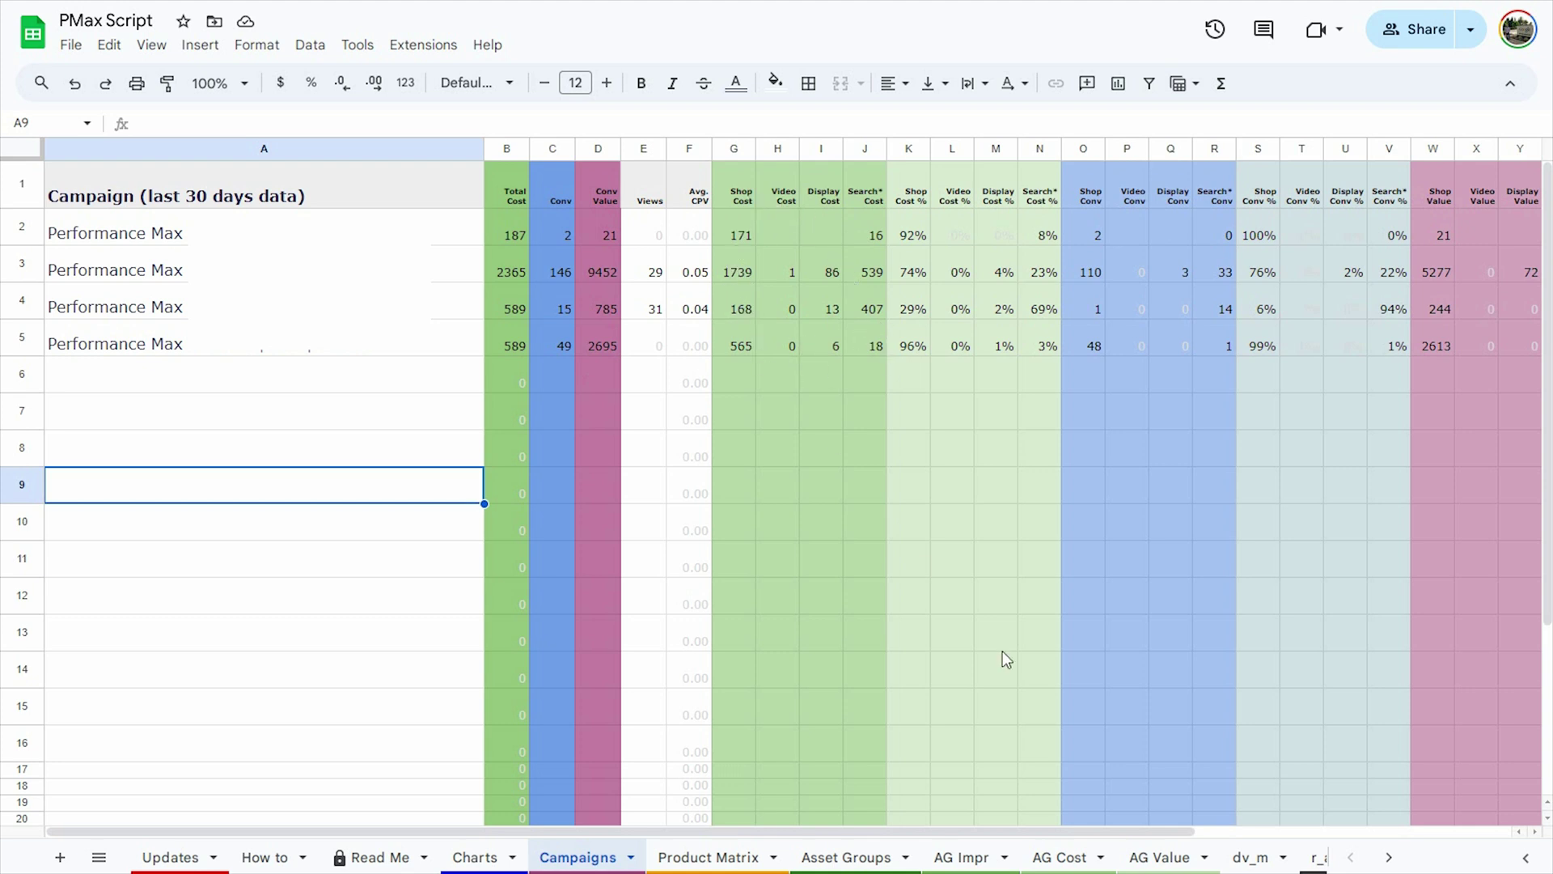
{"action": "left_click_drag", "start_coordinate": [921, 832], "coordinate": [1114, 832]}
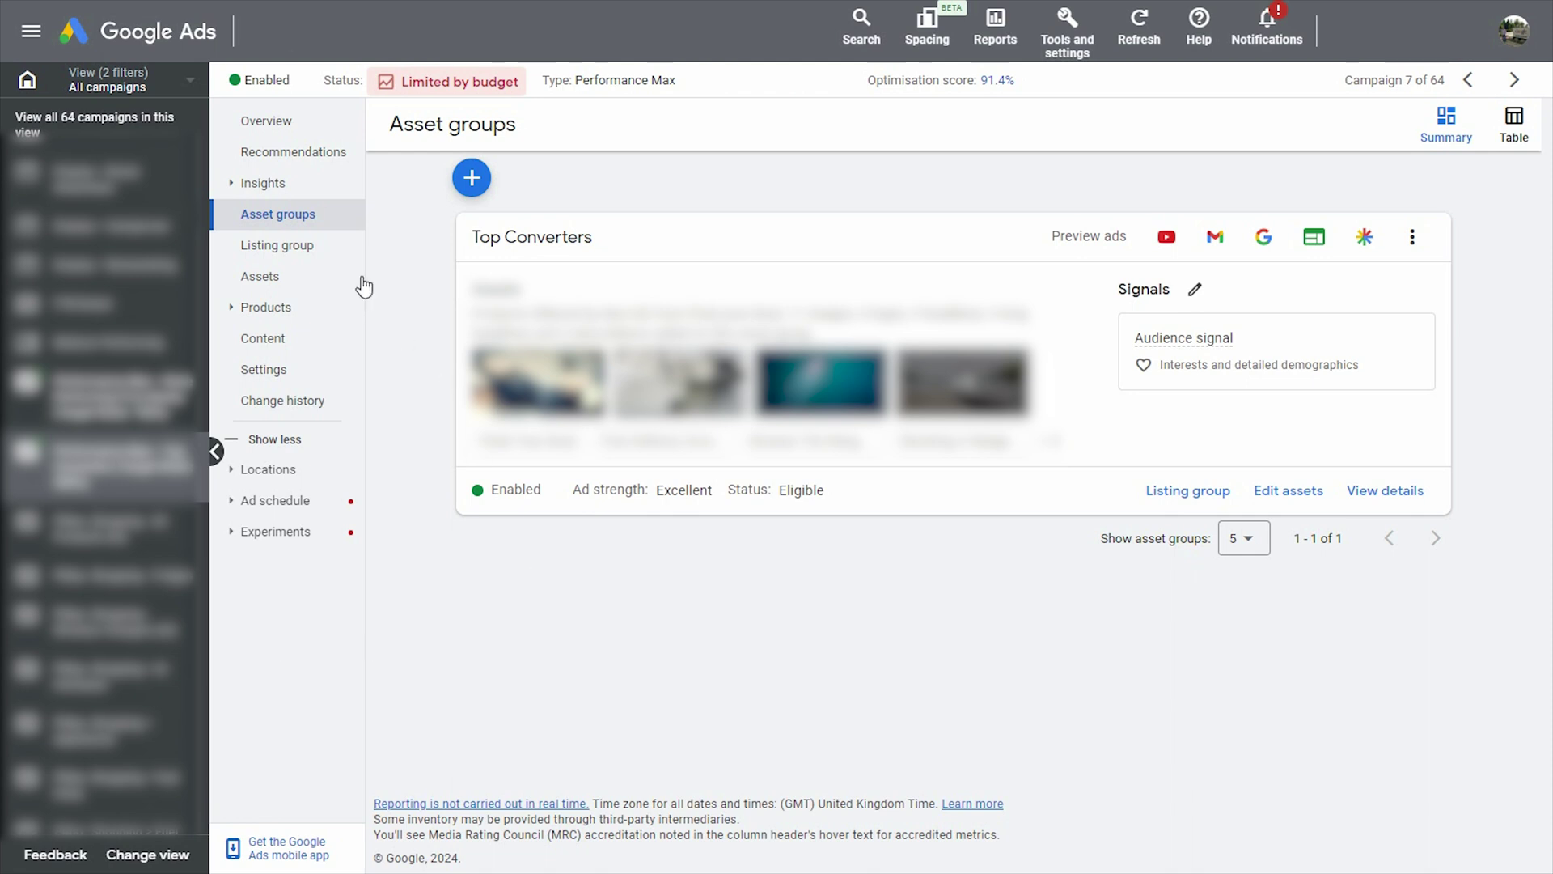
{"action": "left_click", "coordinate": [305, 256]}
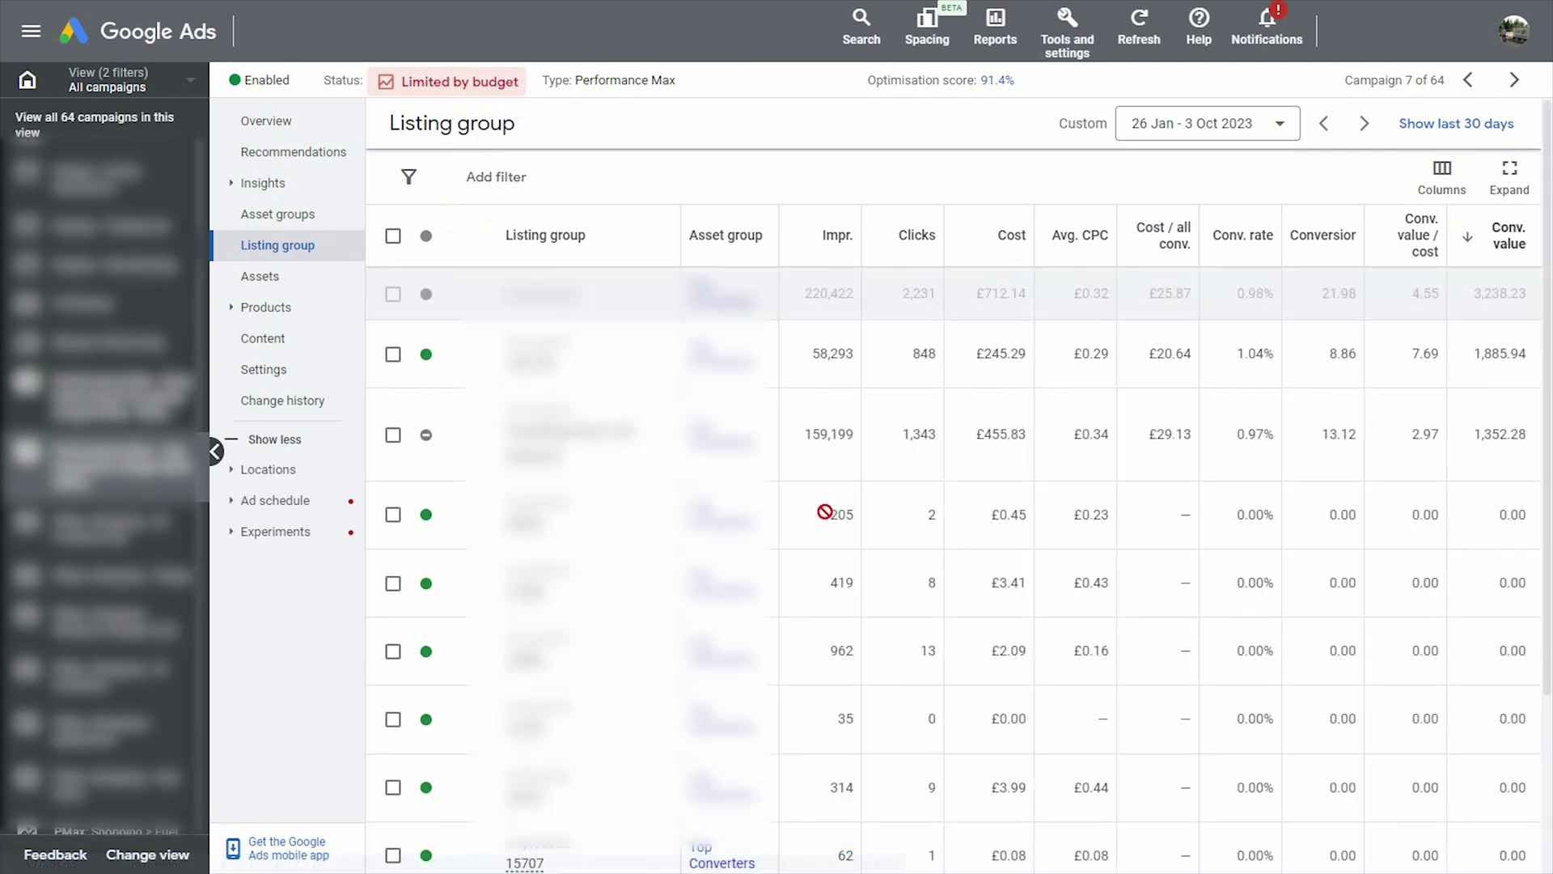
{"action": "left_click", "coordinate": [301, 217]}
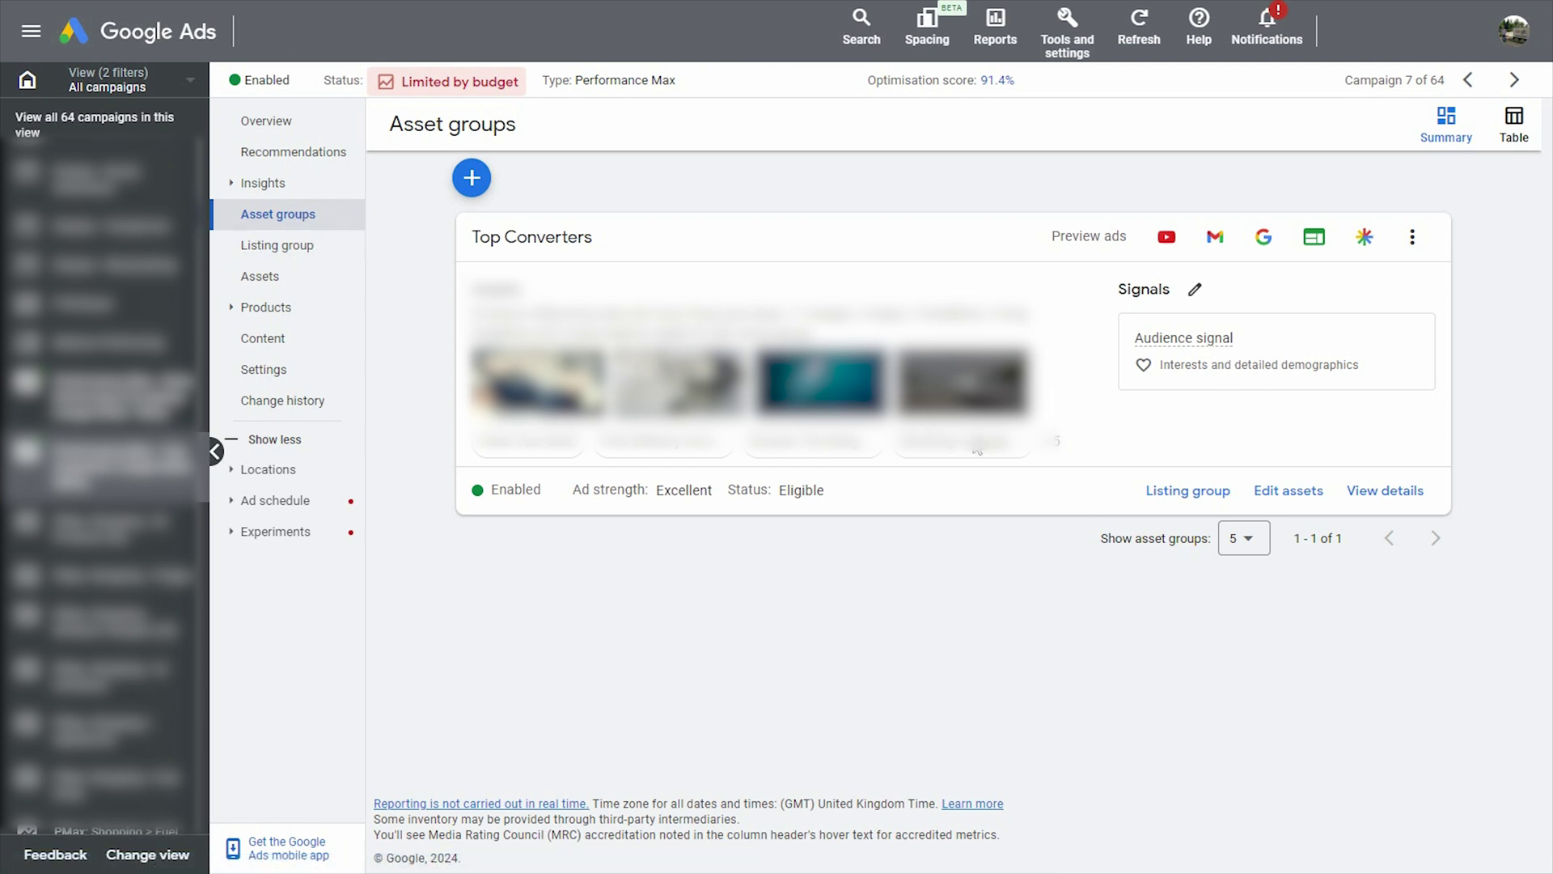
Open the Top Converters asset group's assets for editing, review them and preview the Gmail, Search, Display and Discover ads.
{"action": "left_click", "coordinate": [1268, 491]}
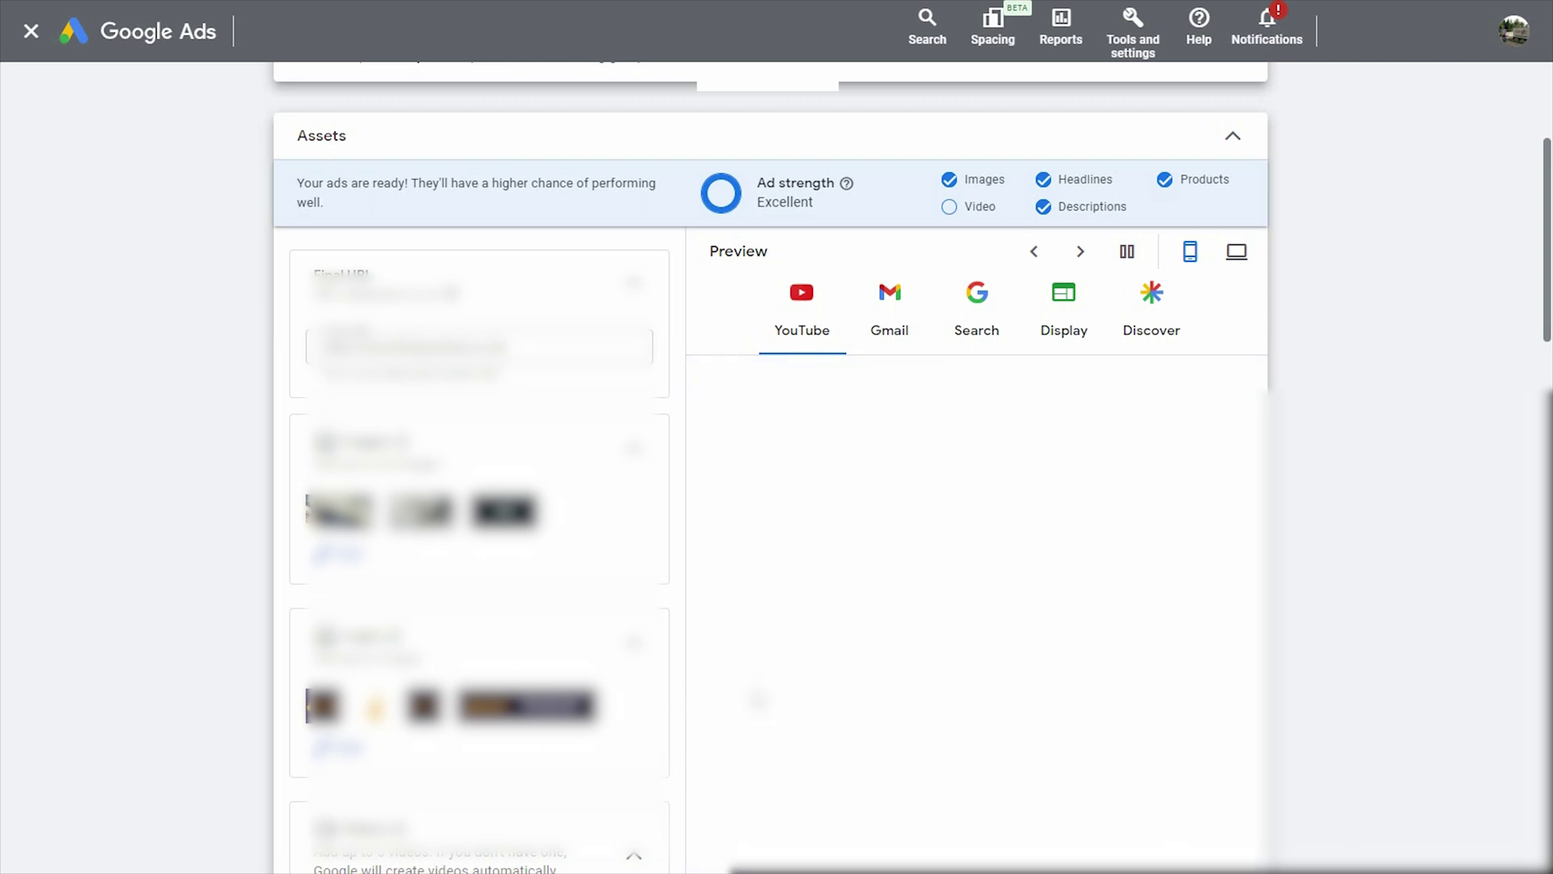
{"action": "scroll", "coordinate": [758, 699], "scroll_direction": "down", "scroll_amount": 1}
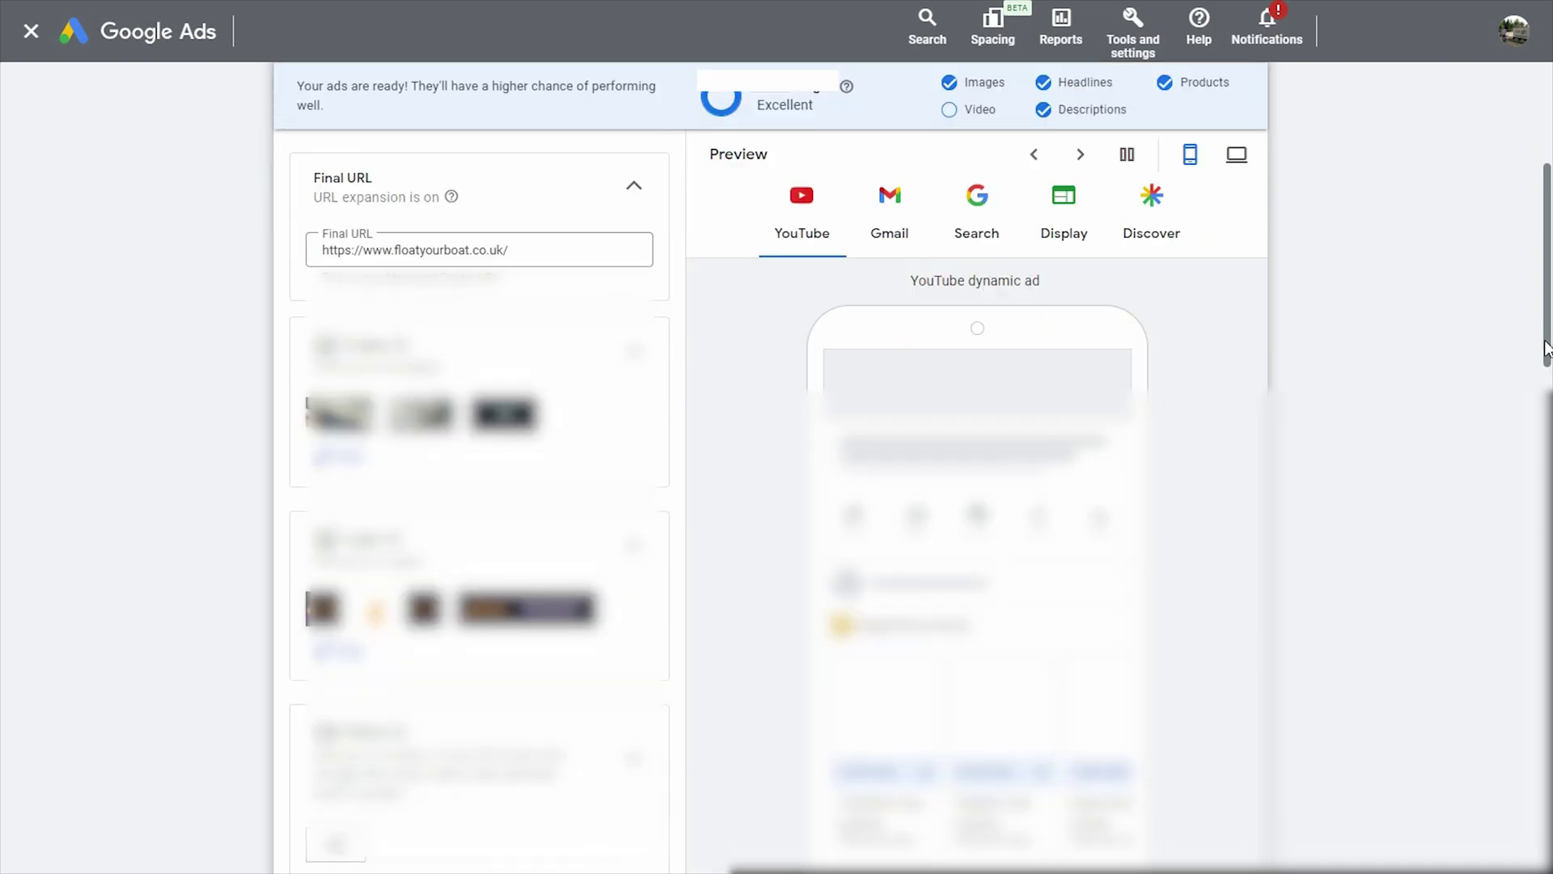
{"action": "scroll", "coordinate": [1547, 381], "scroll_direction": "down", "scroll_amount": 2}
{"action": "scroll", "coordinate": [1547, 381], "scroll_direction": "down", "scroll_amount": 5}
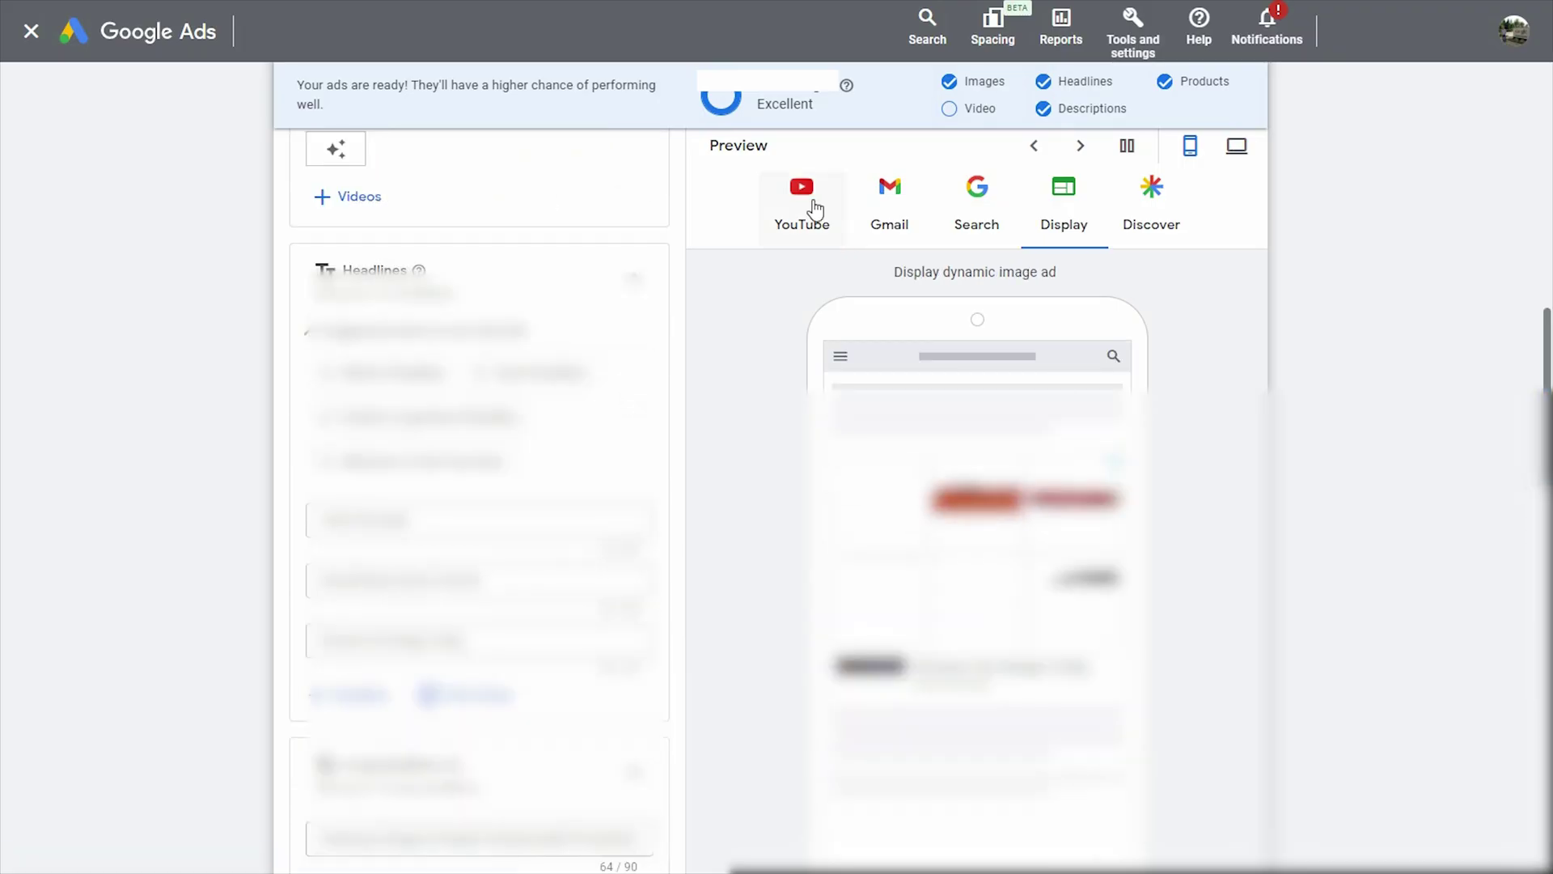
{"action": "left_click", "coordinate": [901, 210]}
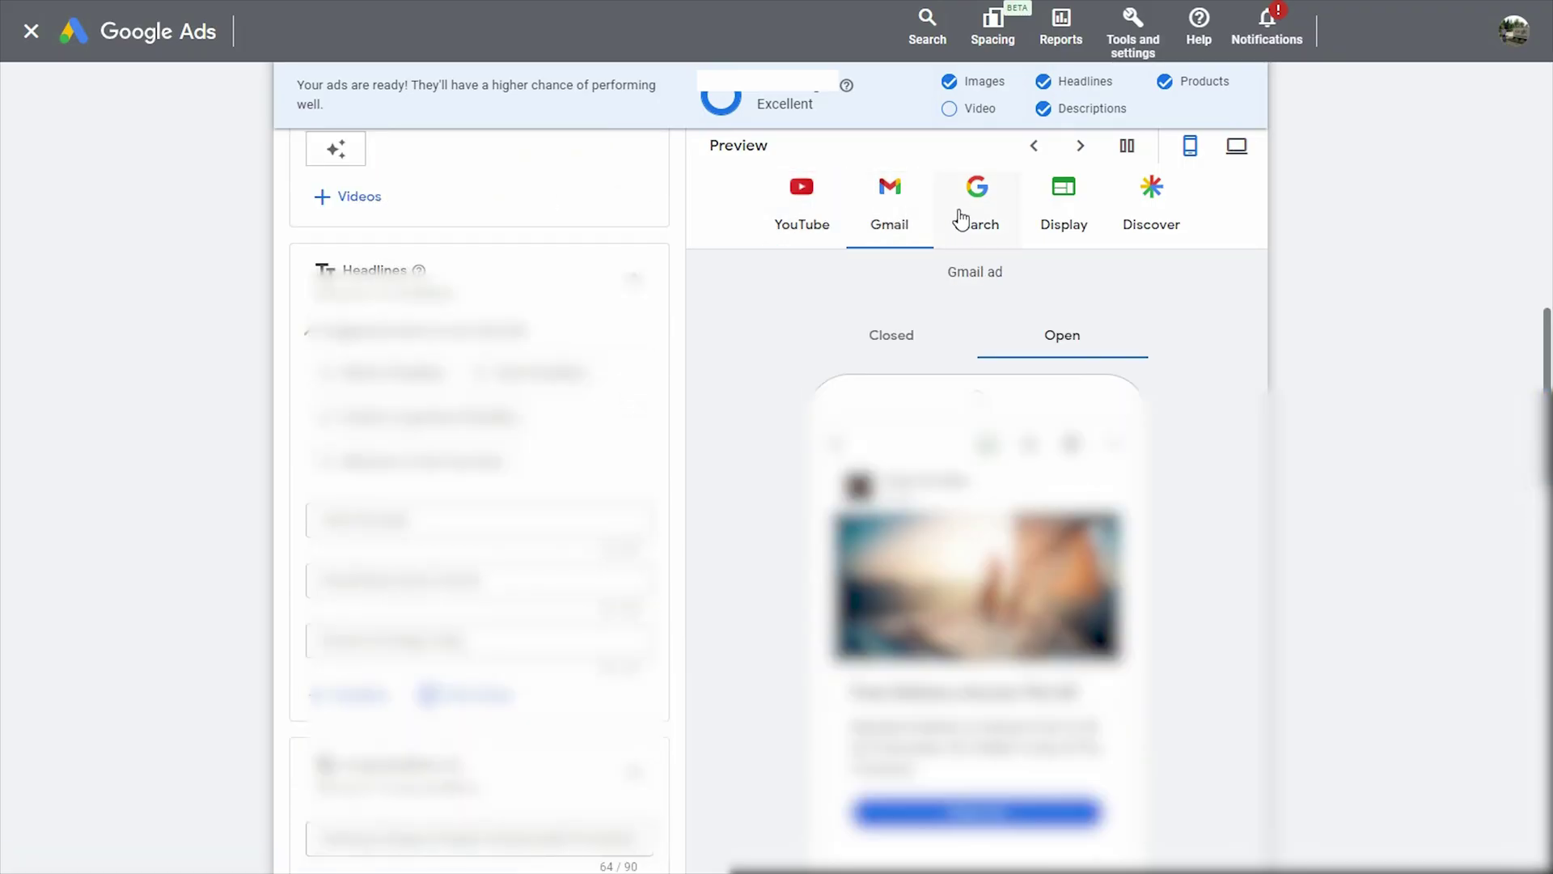
{"action": "left_click", "coordinate": [977, 219]}
{"action": "left_click", "coordinate": [1076, 210]}
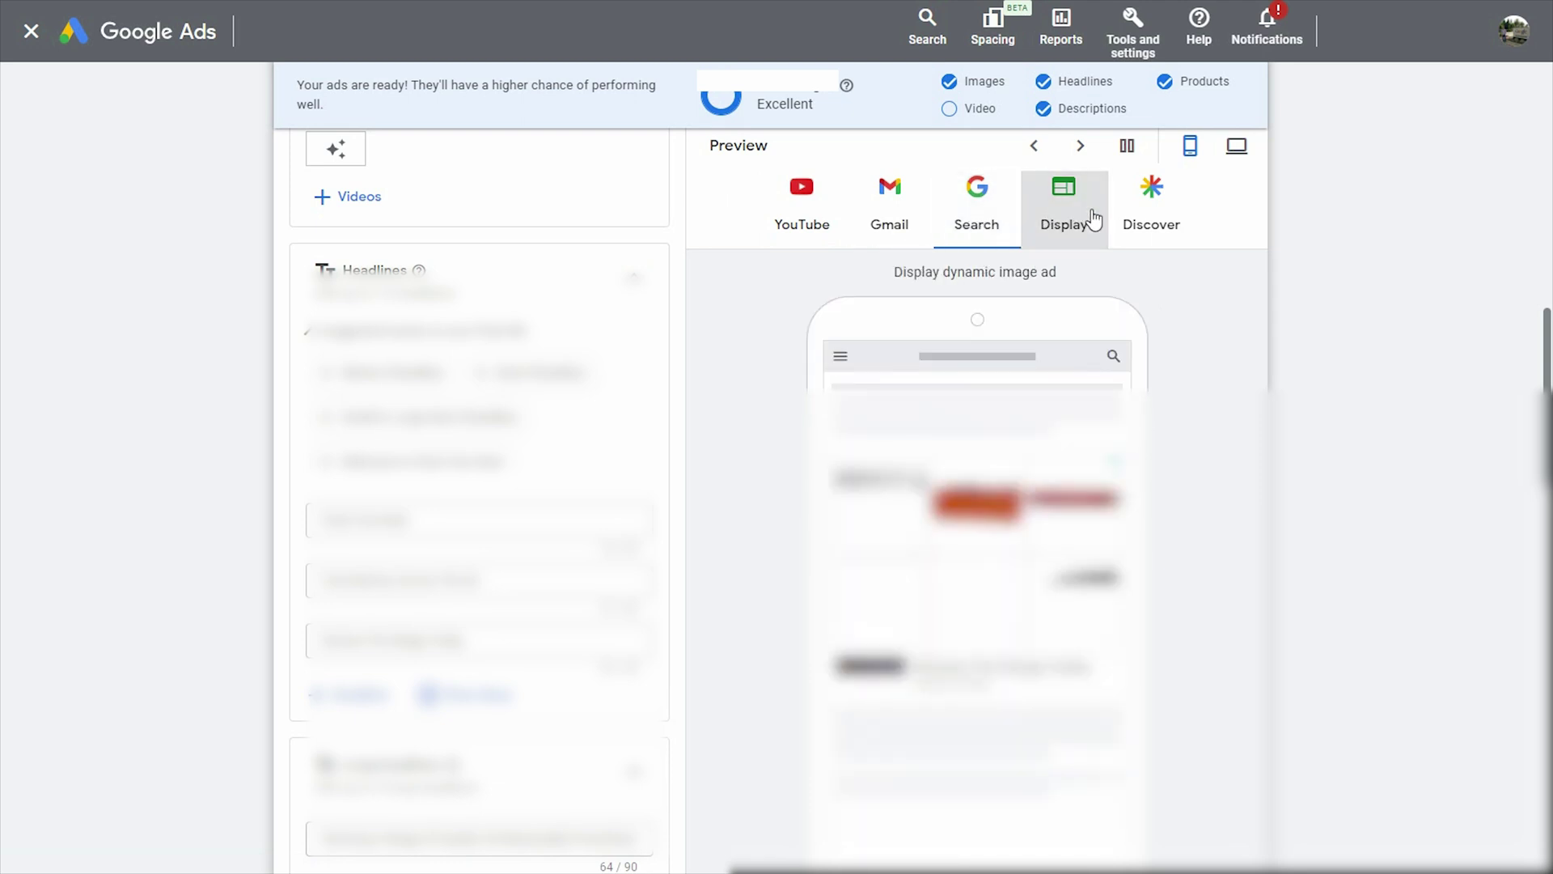
{"action": "left_click", "coordinate": [1141, 231]}
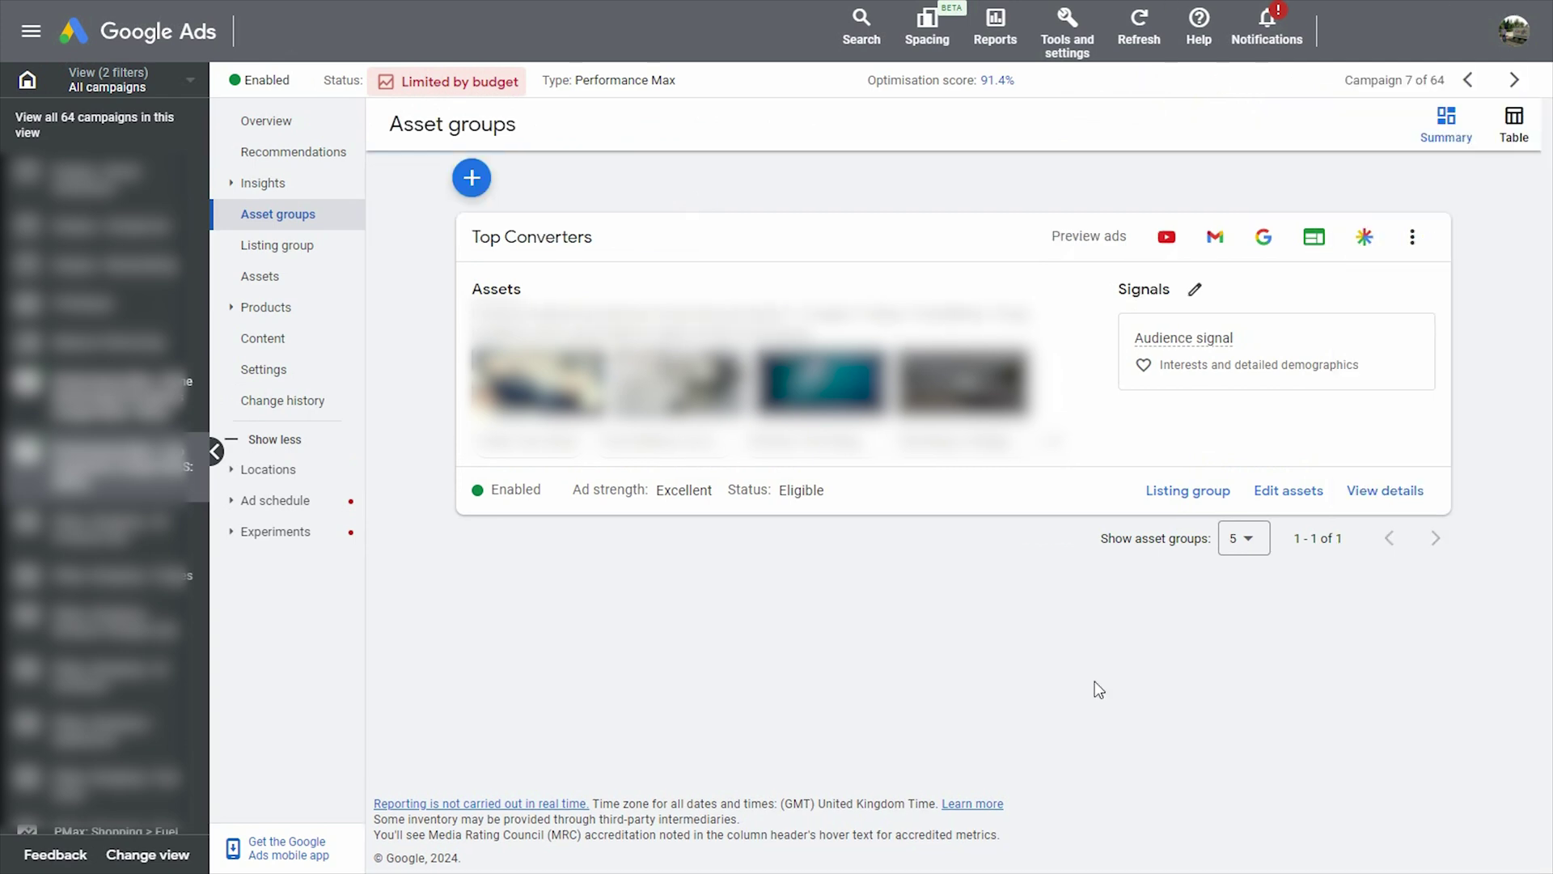
Inspect the Top Converters audience signals, and review the campaign's search term, audience and competitor insights.
{"action": "left_click", "coordinate": [1196, 291]}
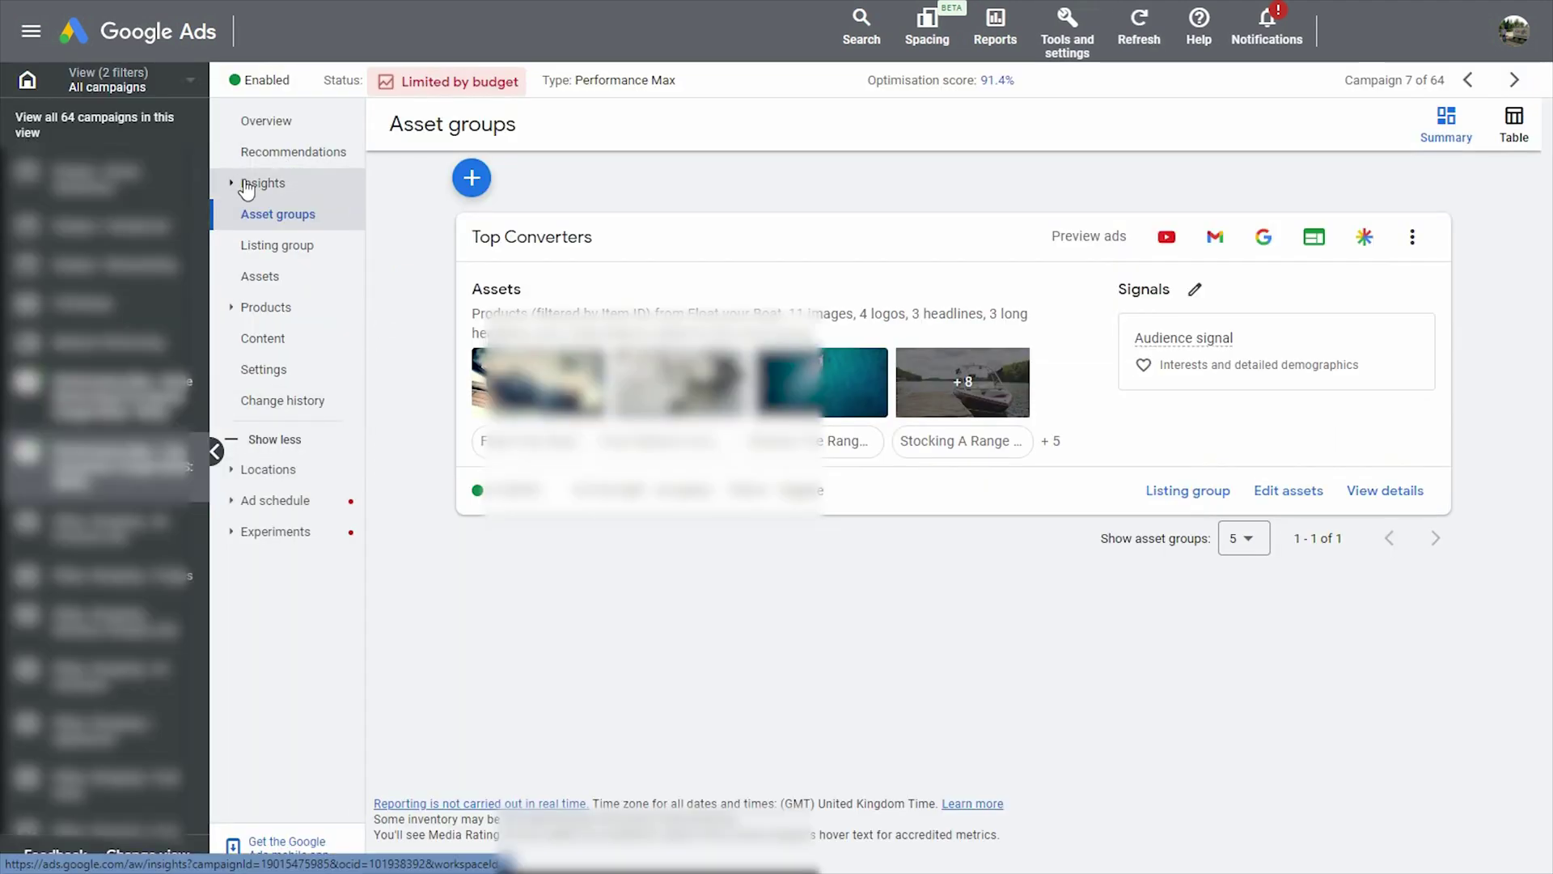
{"action": "left_click", "coordinate": [248, 186]}
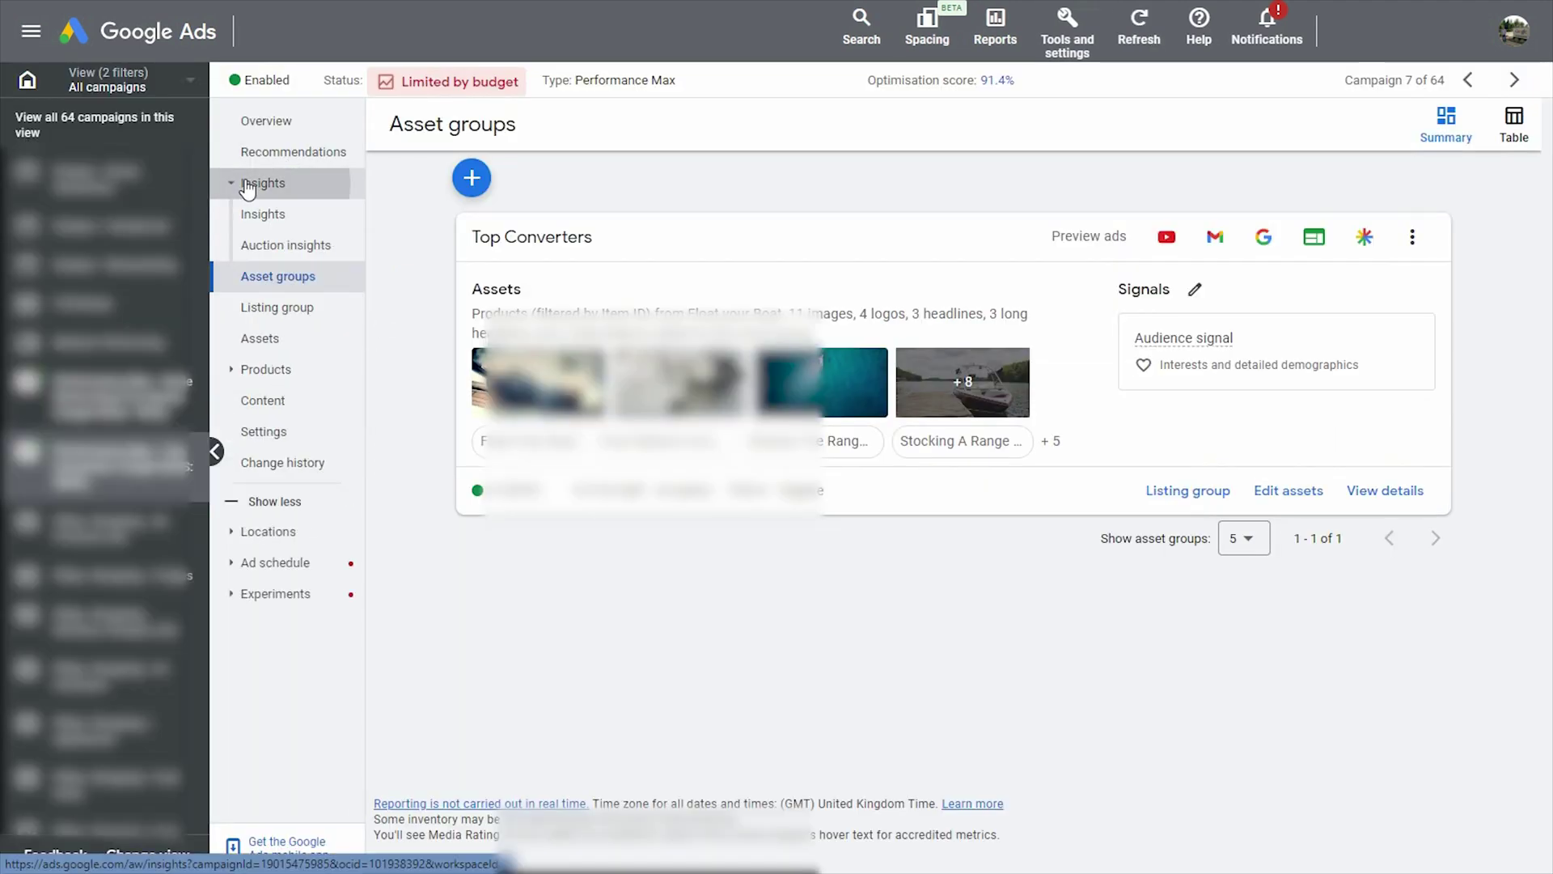
{"action": "left_click", "coordinate": [252, 214]}
{"action": "scroll", "coordinate": [429, 362], "scroll_direction": "down", "scroll_amount": 5}
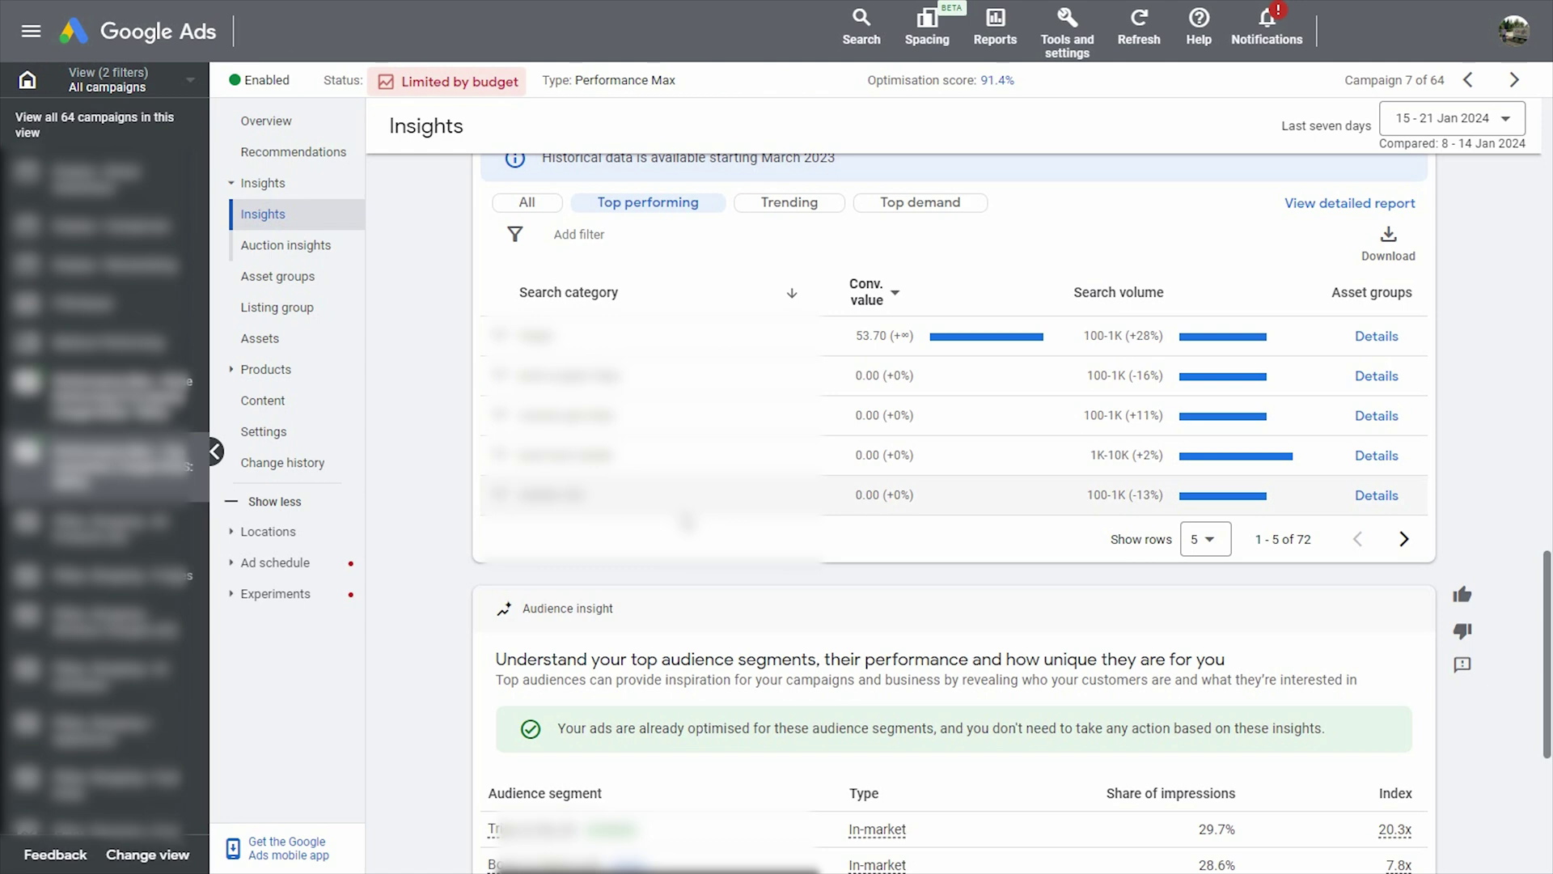
{"action": "scroll", "coordinate": [840, 353], "scroll_direction": "down", "scroll_amount": 5}
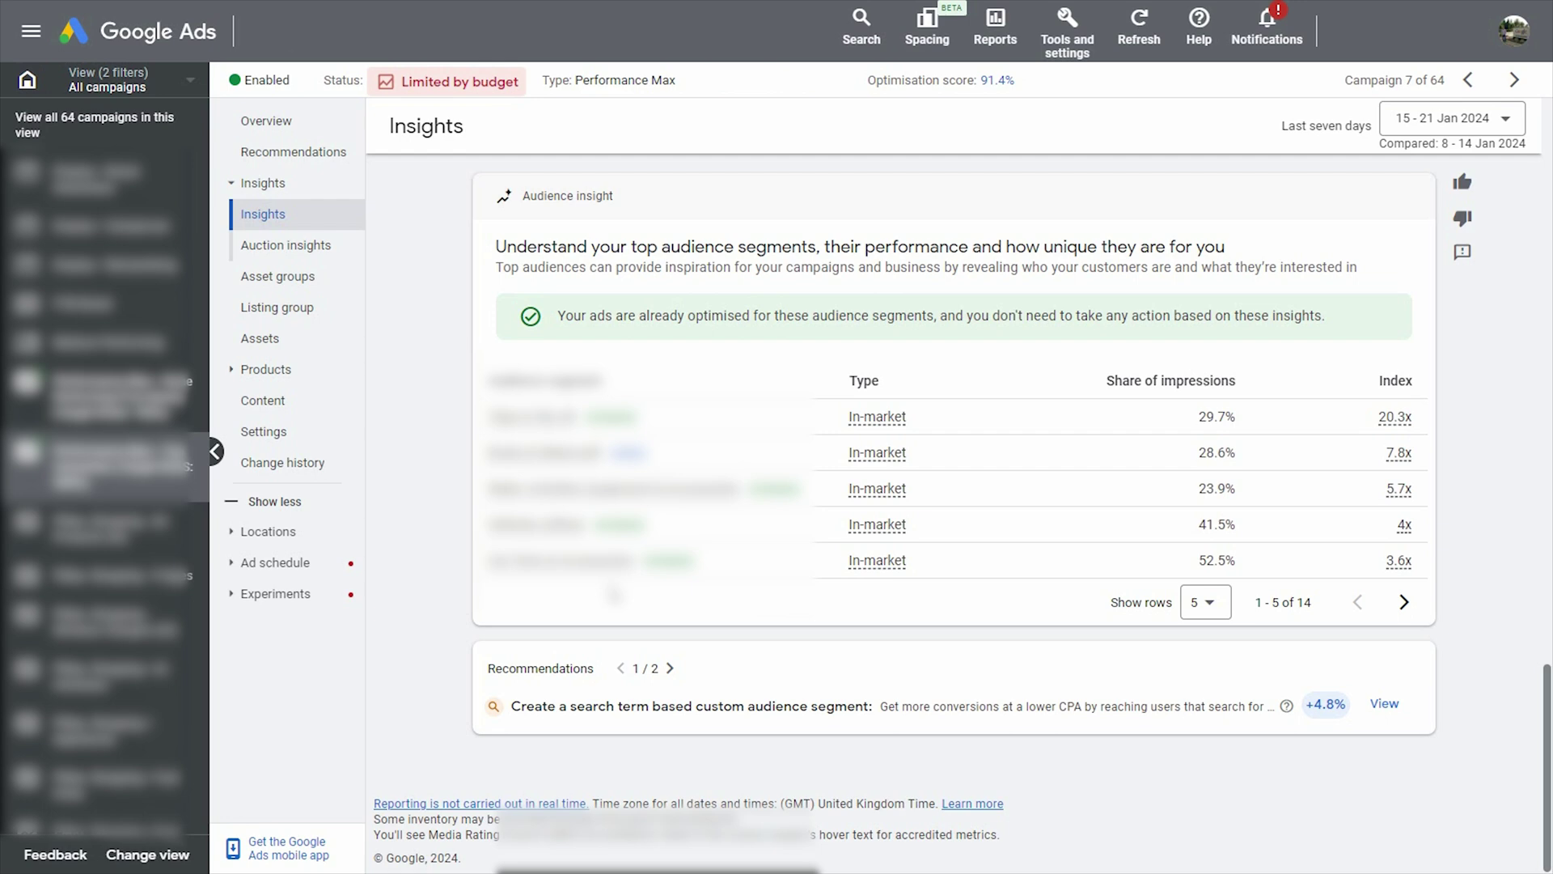
{"action": "scroll", "coordinate": [954, 572], "scroll_direction": "up", "scroll_amount": 12}
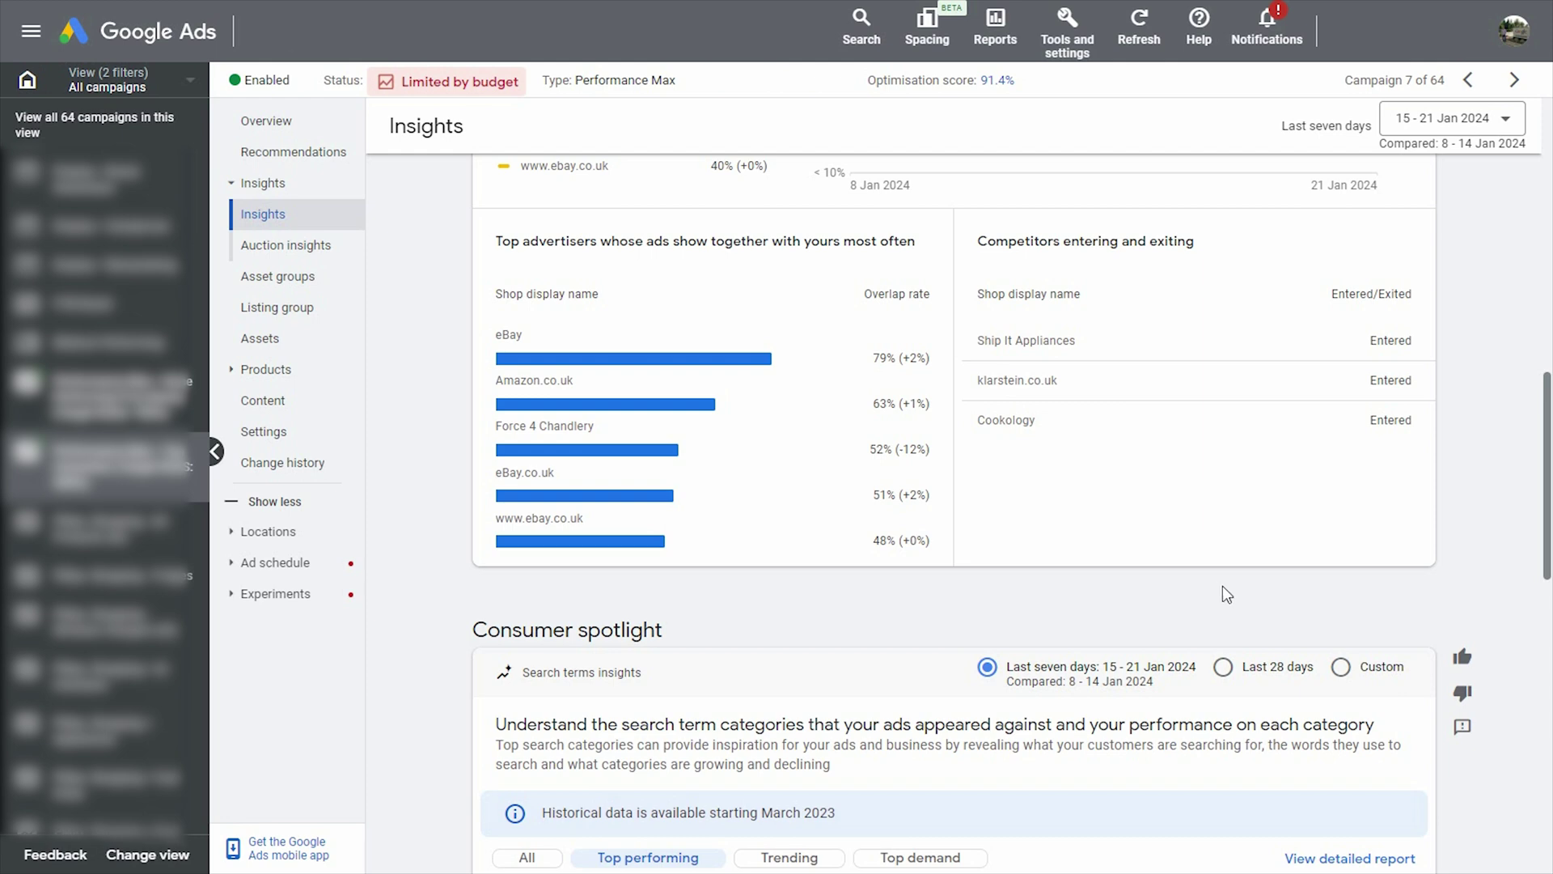
{"action": "scroll", "coordinate": [1247, 609], "scroll_direction": "up", "scroll_amount": 4}
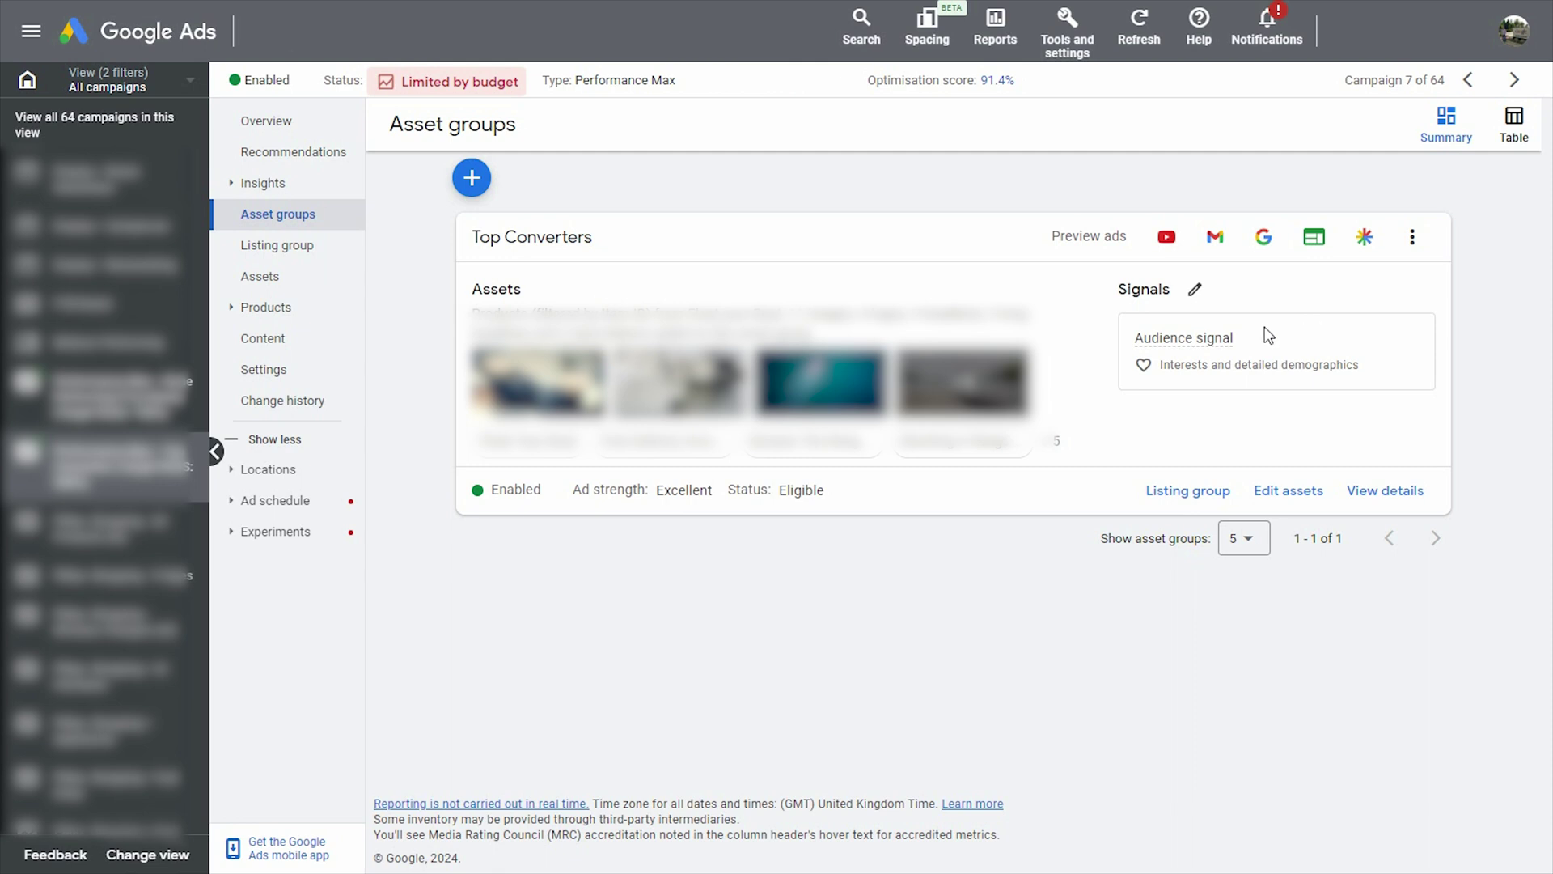
Open the Top Converters listing group and highlight the conversion value of the "Everything else" row.
{"action": "left_click", "coordinate": [1188, 490]}
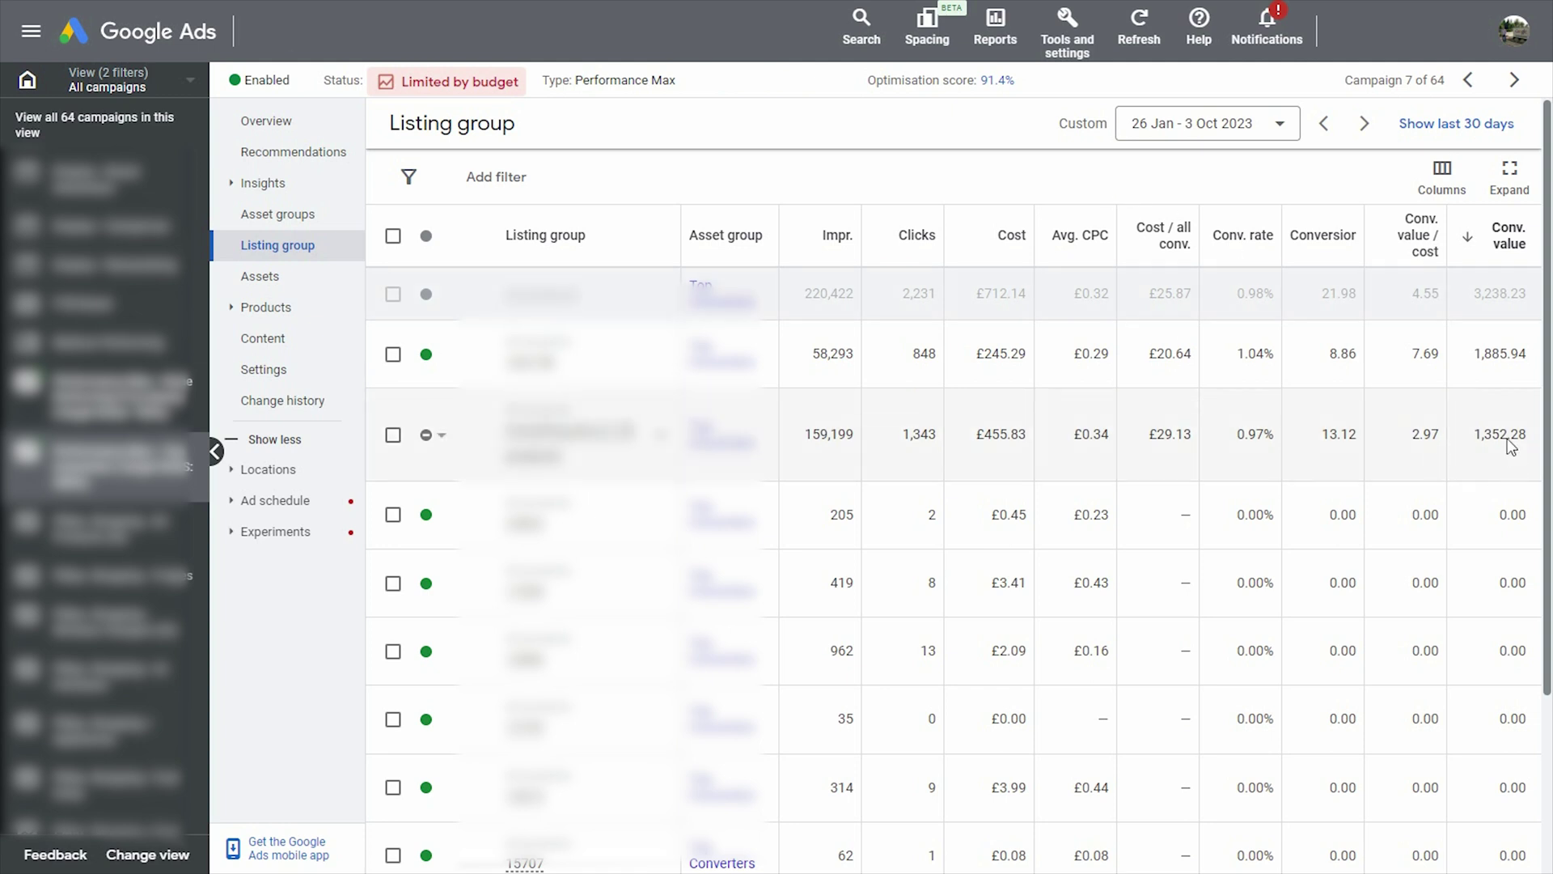
{"action": "left_click_drag", "start_coordinate": [1477, 437], "coordinate": [1534, 445]}
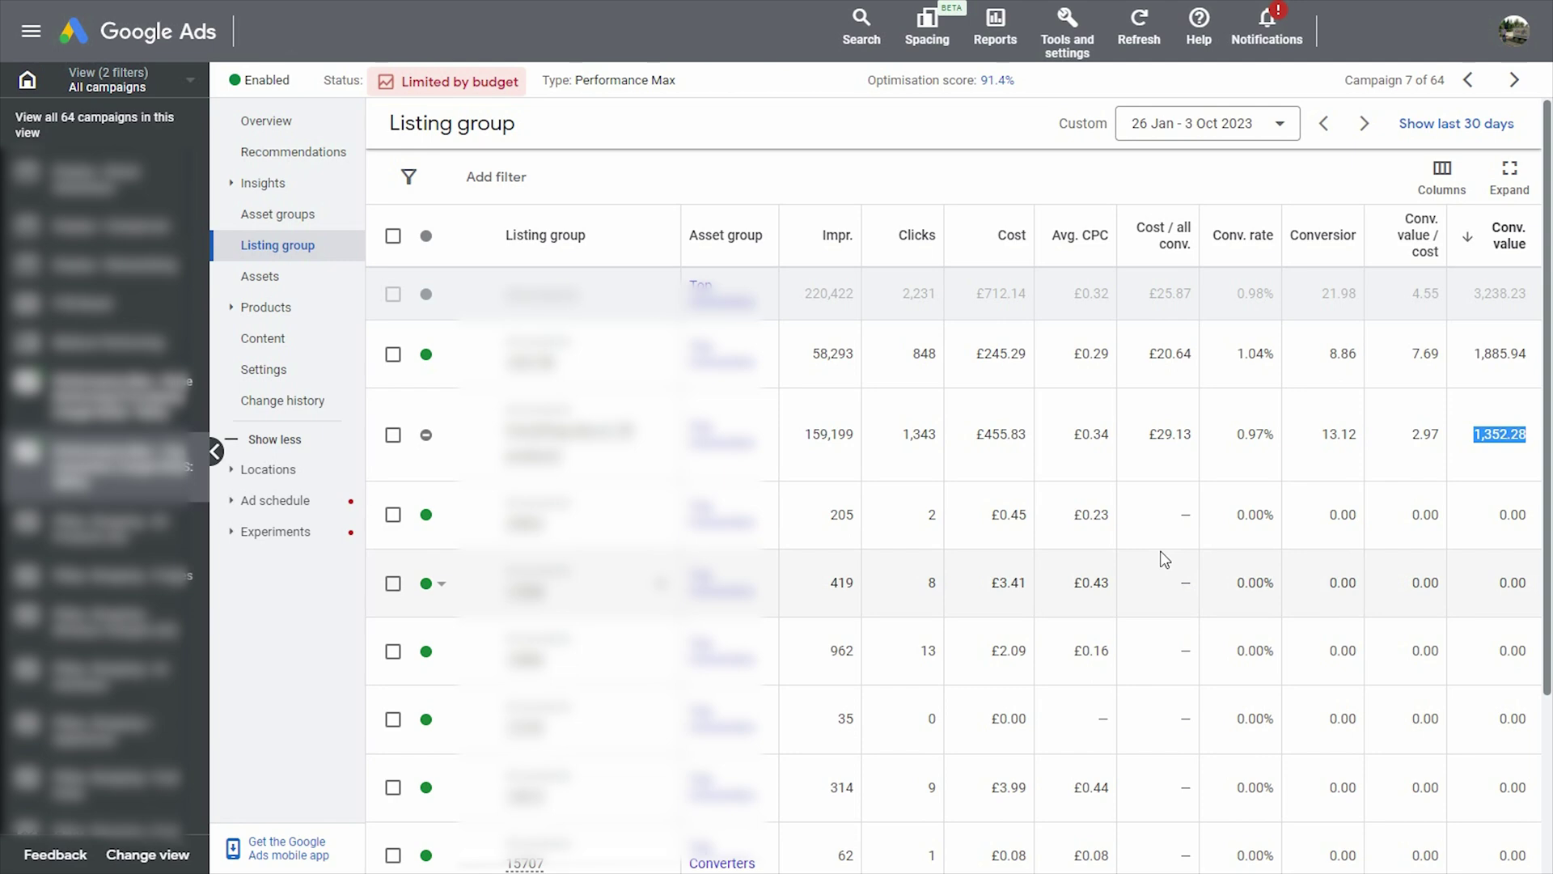
Examine the campaign's associated sitelink, callout and business name assets, including their level, status and source.
{"action": "left_click", "coordinate": [260, 278]}
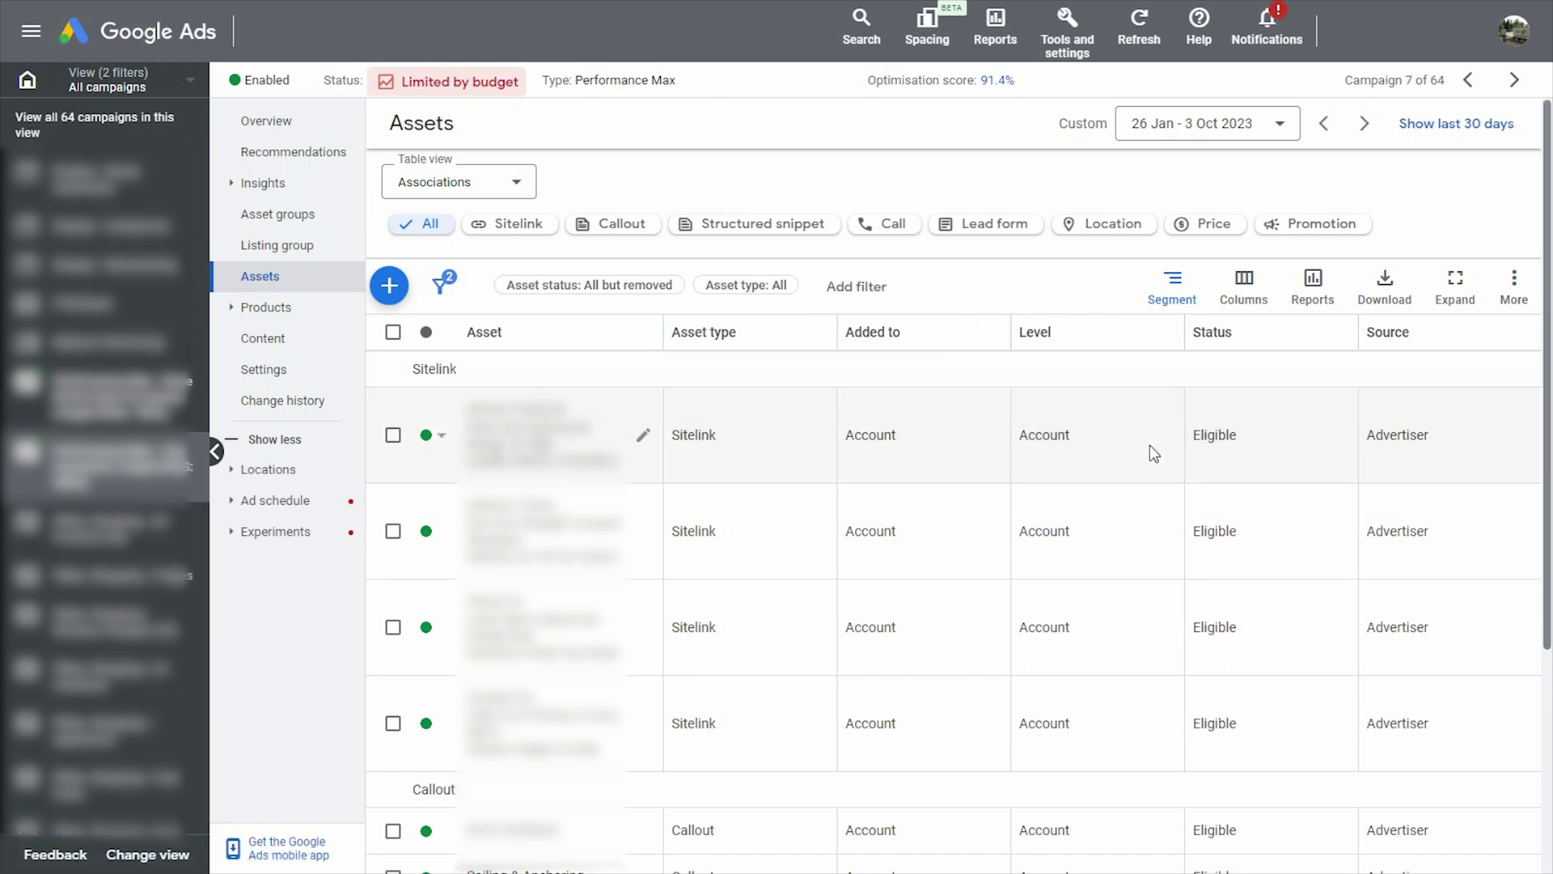
{"action": "scroll", "coordinate": [1150, 447], "scroll_direction": "down", "scroll_amount": 2}
{"action": "scroll", "coordinate": [1173, 486], "scroll_direction": "down", "scroll_amount": 2}
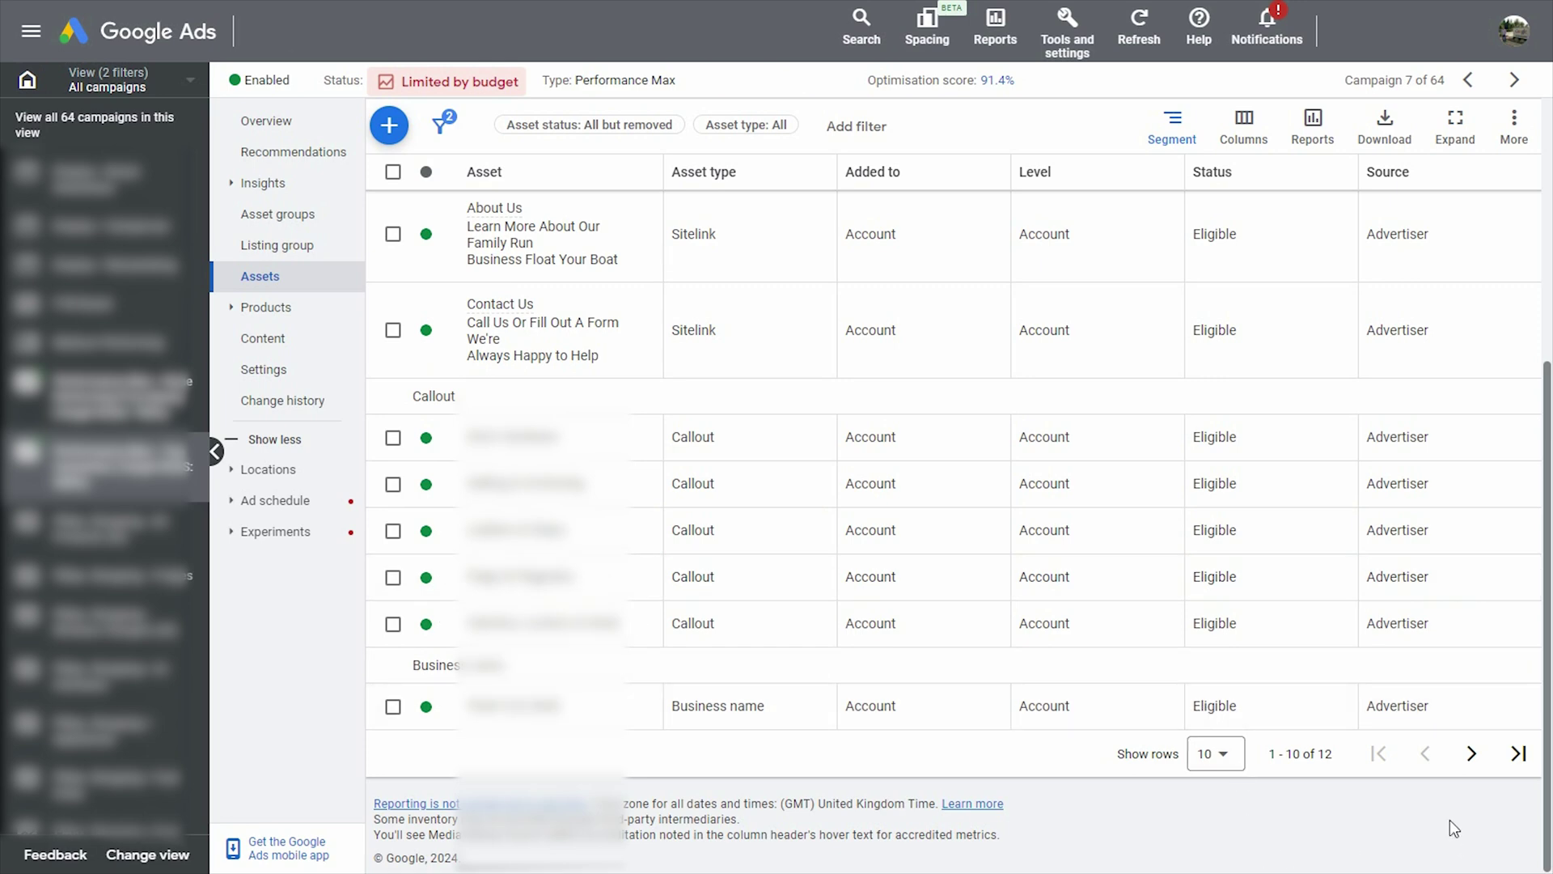
{"action": "scroll", "coordinate": [1201, 611], "scroll_direction": "up", "scroll_amount": 5}
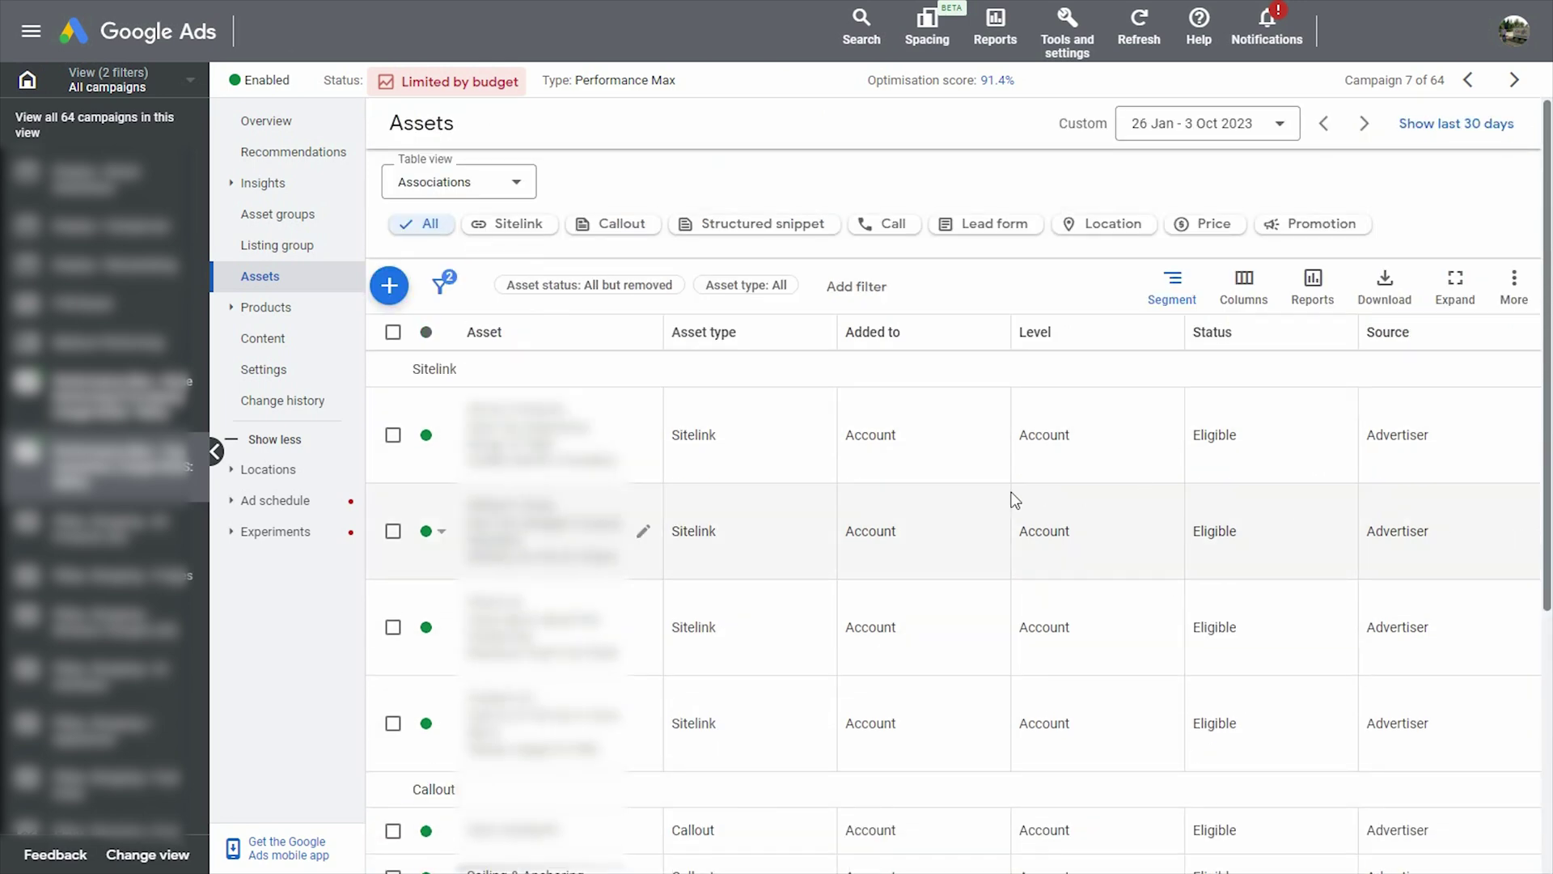
{"action": "scroll", "coordinate": [1066, 622], "scroll_direction": "down", "scroll_amount": 3}
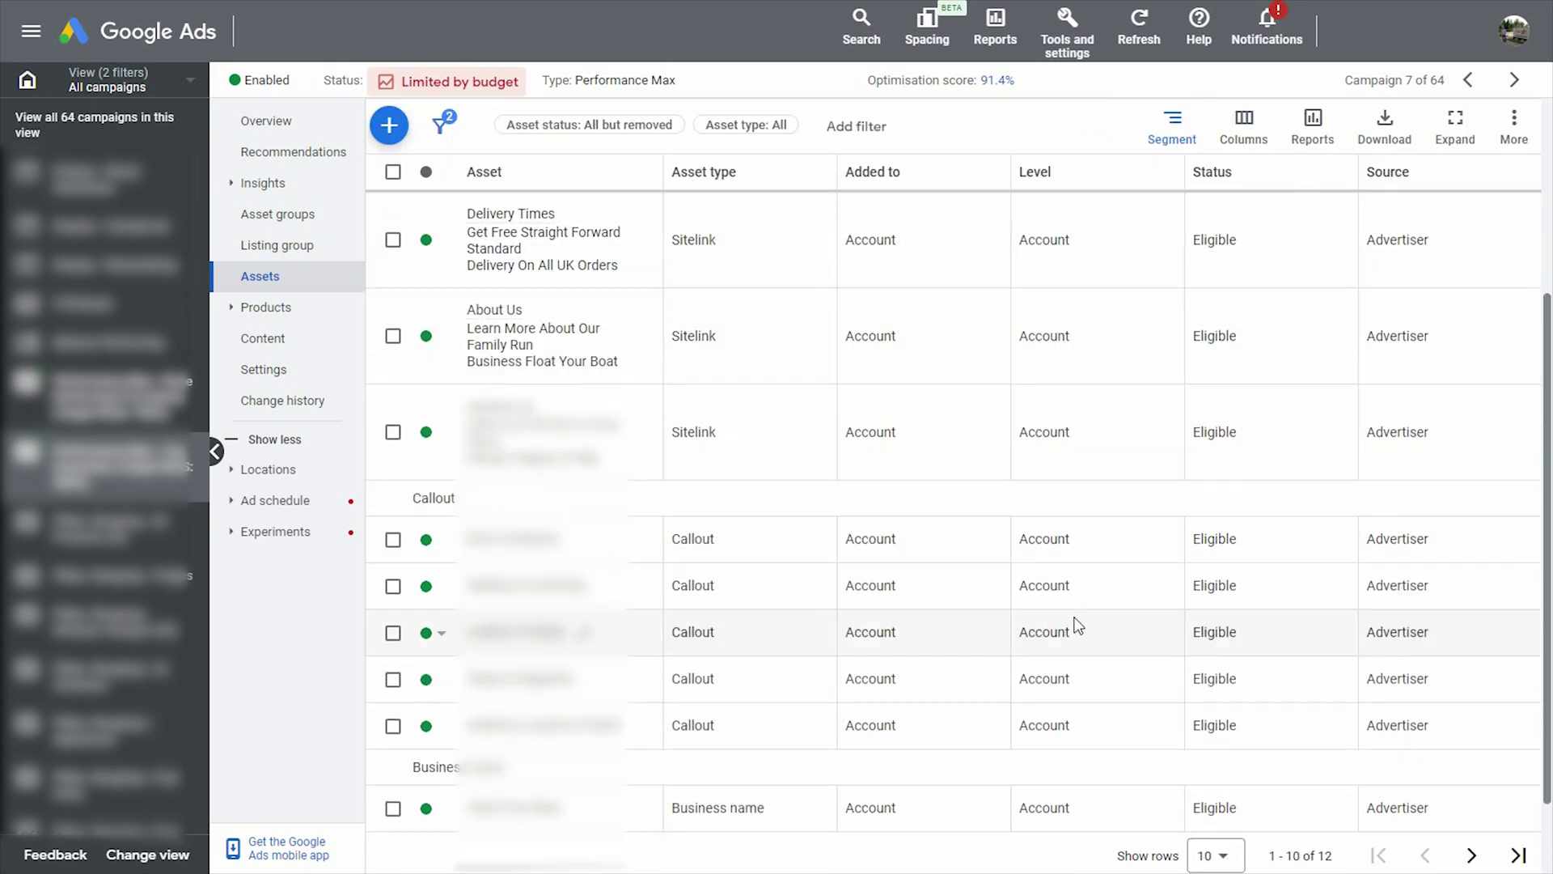
{"action": "scroll", "coordinate": [1076, 624], "scroll_direction": "down", "scroll_amount": 2}
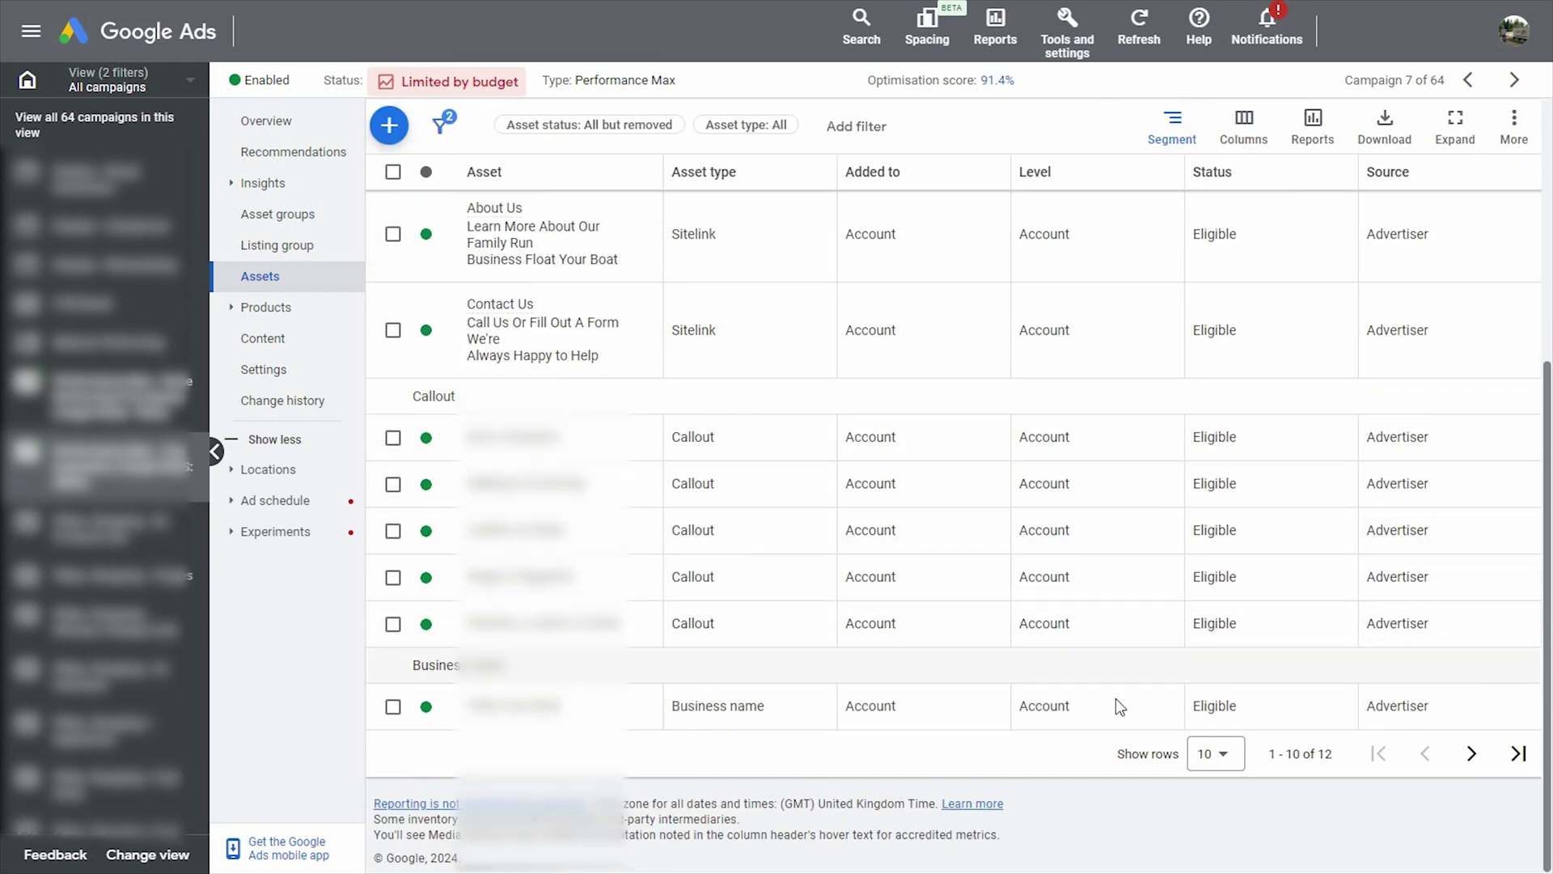
{"action": "scroll", "coordinate": [1456, 696], "scroll_direction": "up", "scroll_amount": 2}
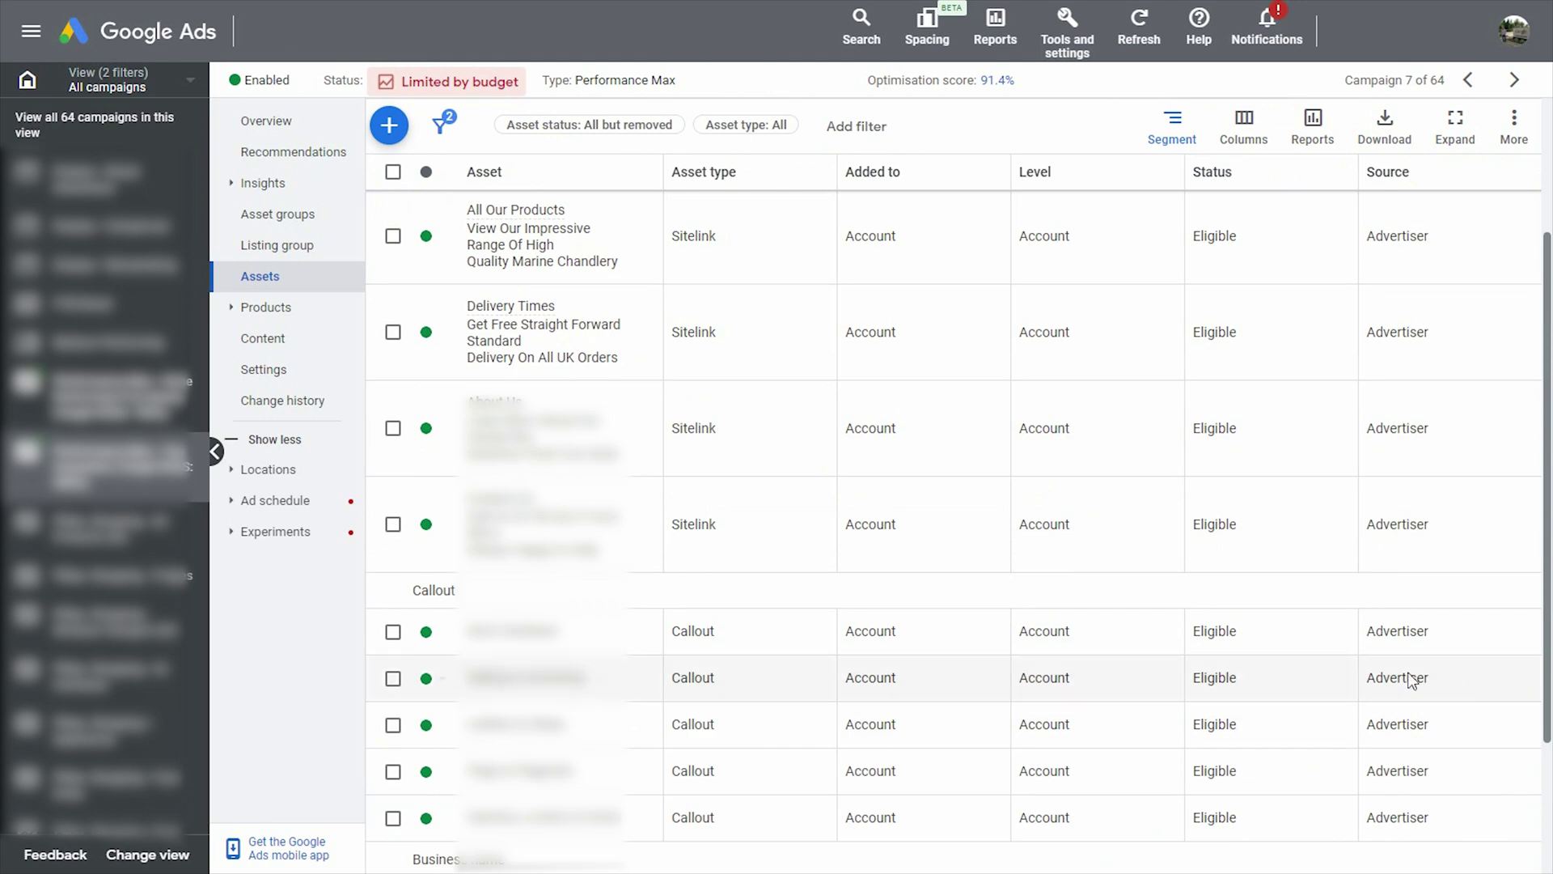
{"action": "scroll", "coordinate": [1411, 679], "scroll_direction": "up", "scroll_amount": 3}
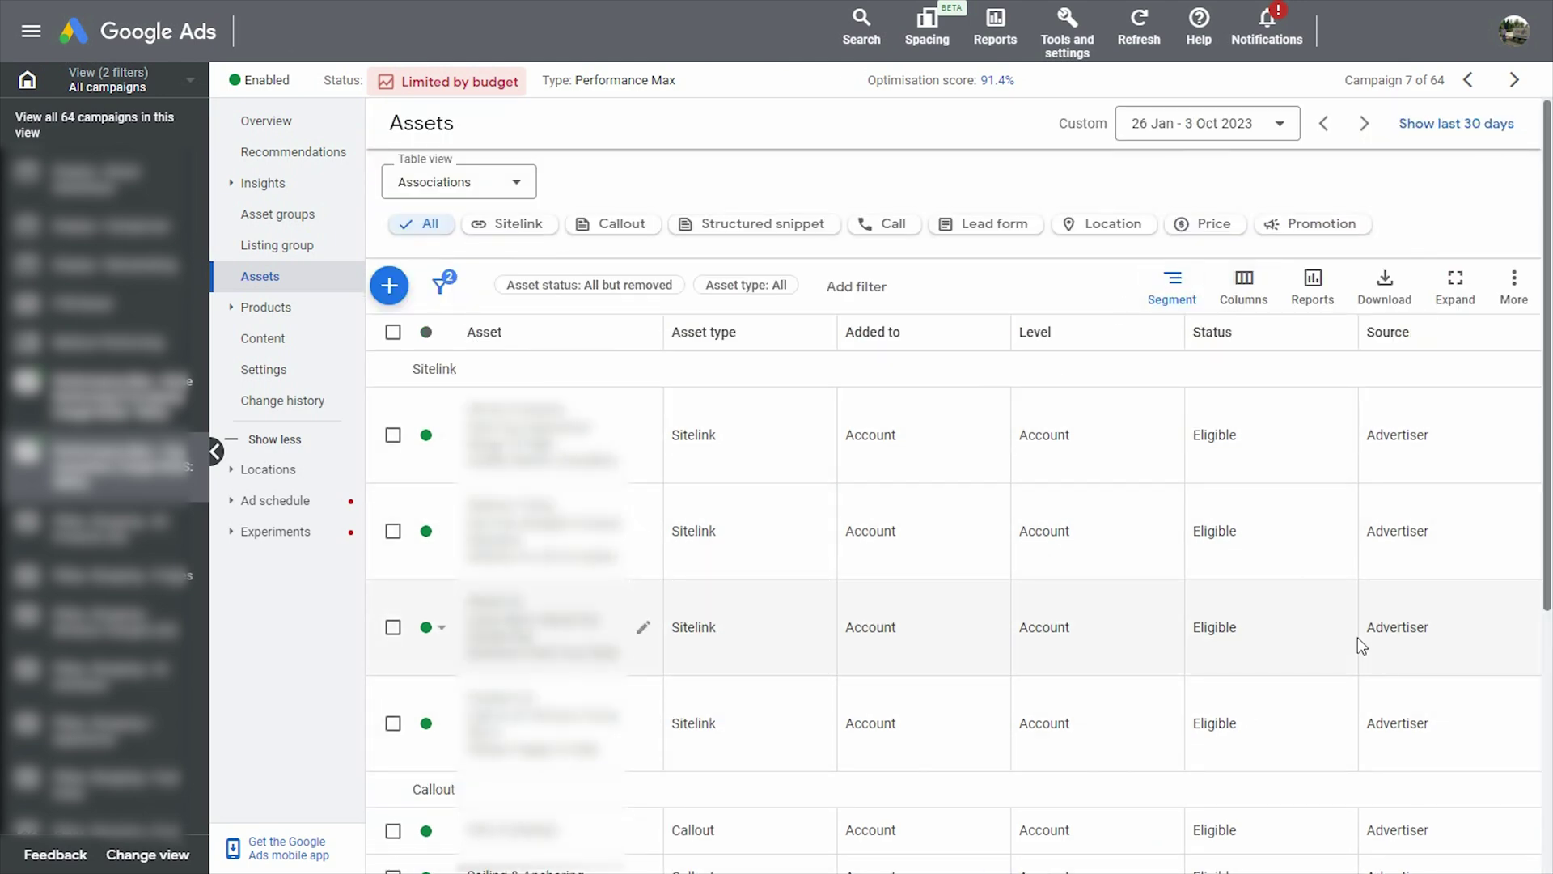
{"action": "scroll", "coordinate": [1254, 688], "scroll_direction": "down", "scroll_amount": 2}
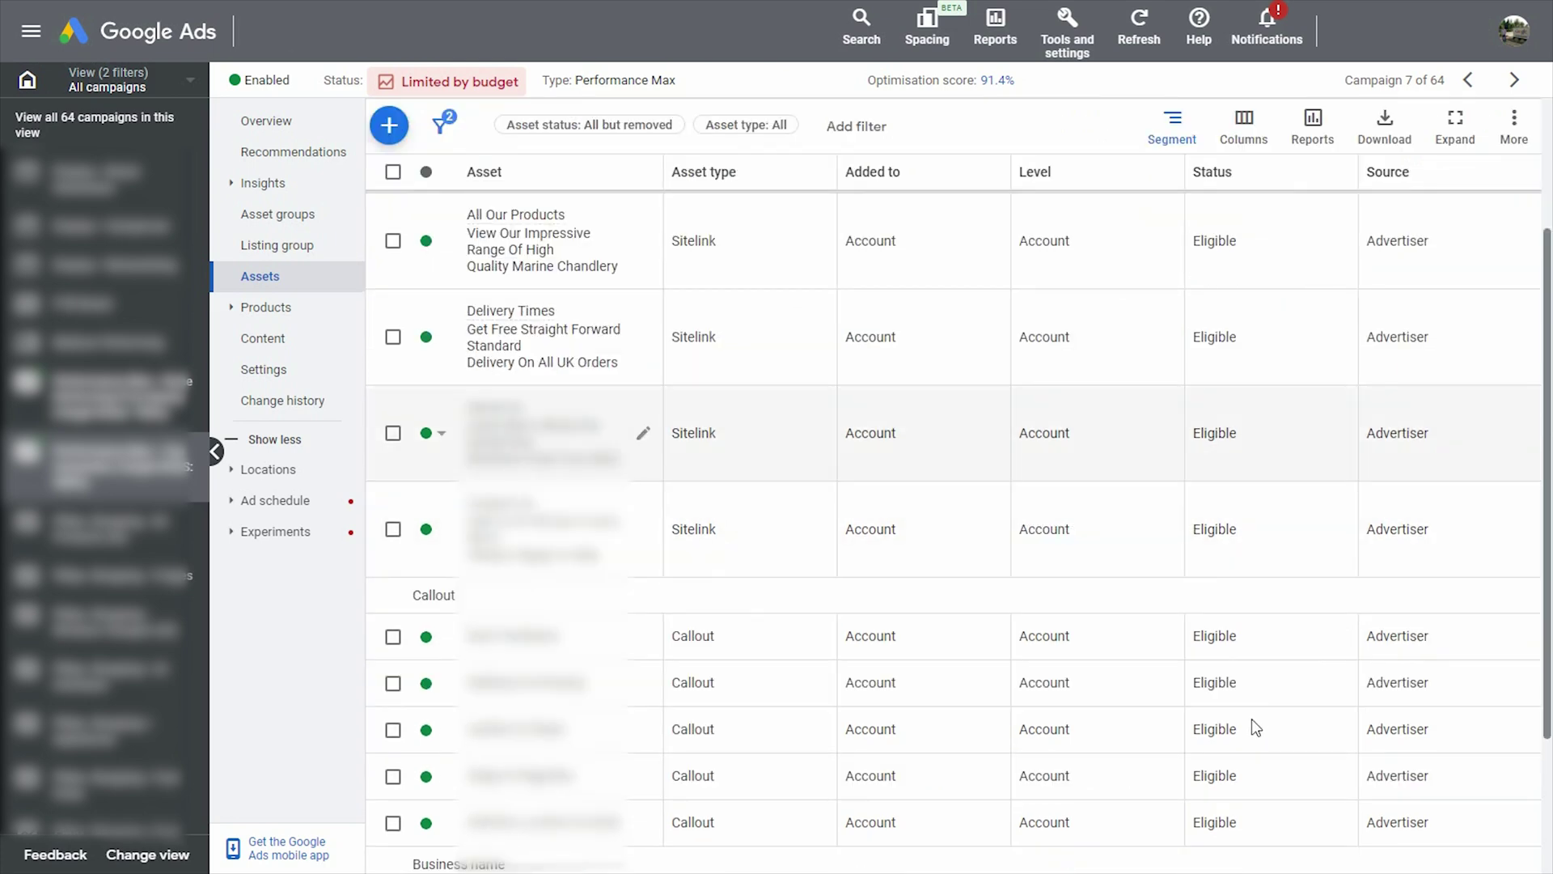
{"action": "scroll", "coordinate": [1246, 718], "scroll_direction": "up", "scroll_amount": 2}
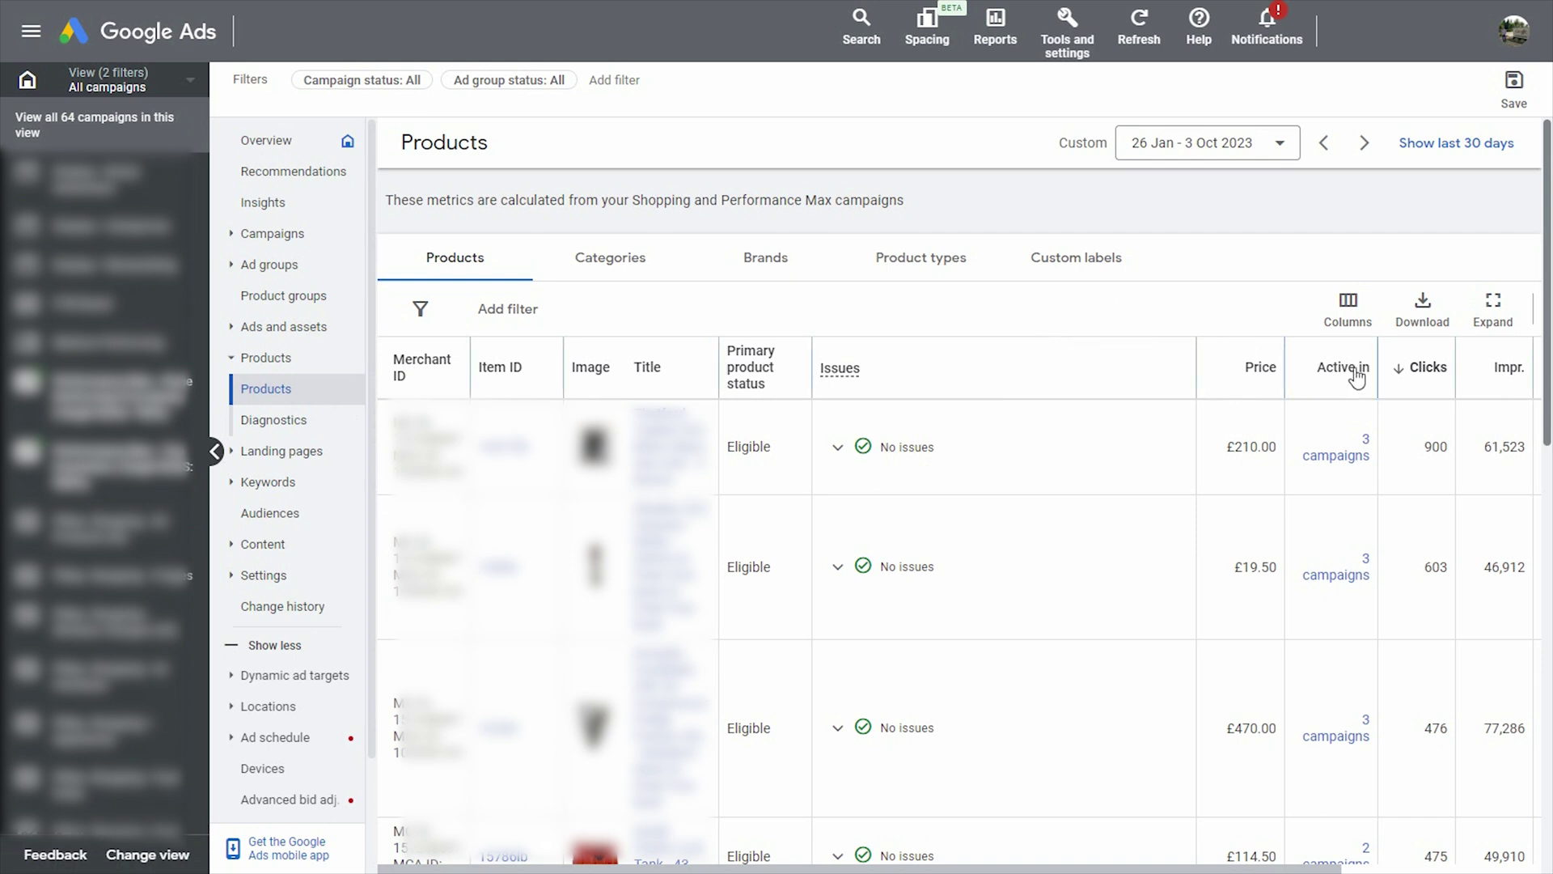
Inspect the Active in option among the Products table's product attribute columns, and leave the column settings without applying changes.
{"action": "left_click", "coordinate": [1348, 304]}
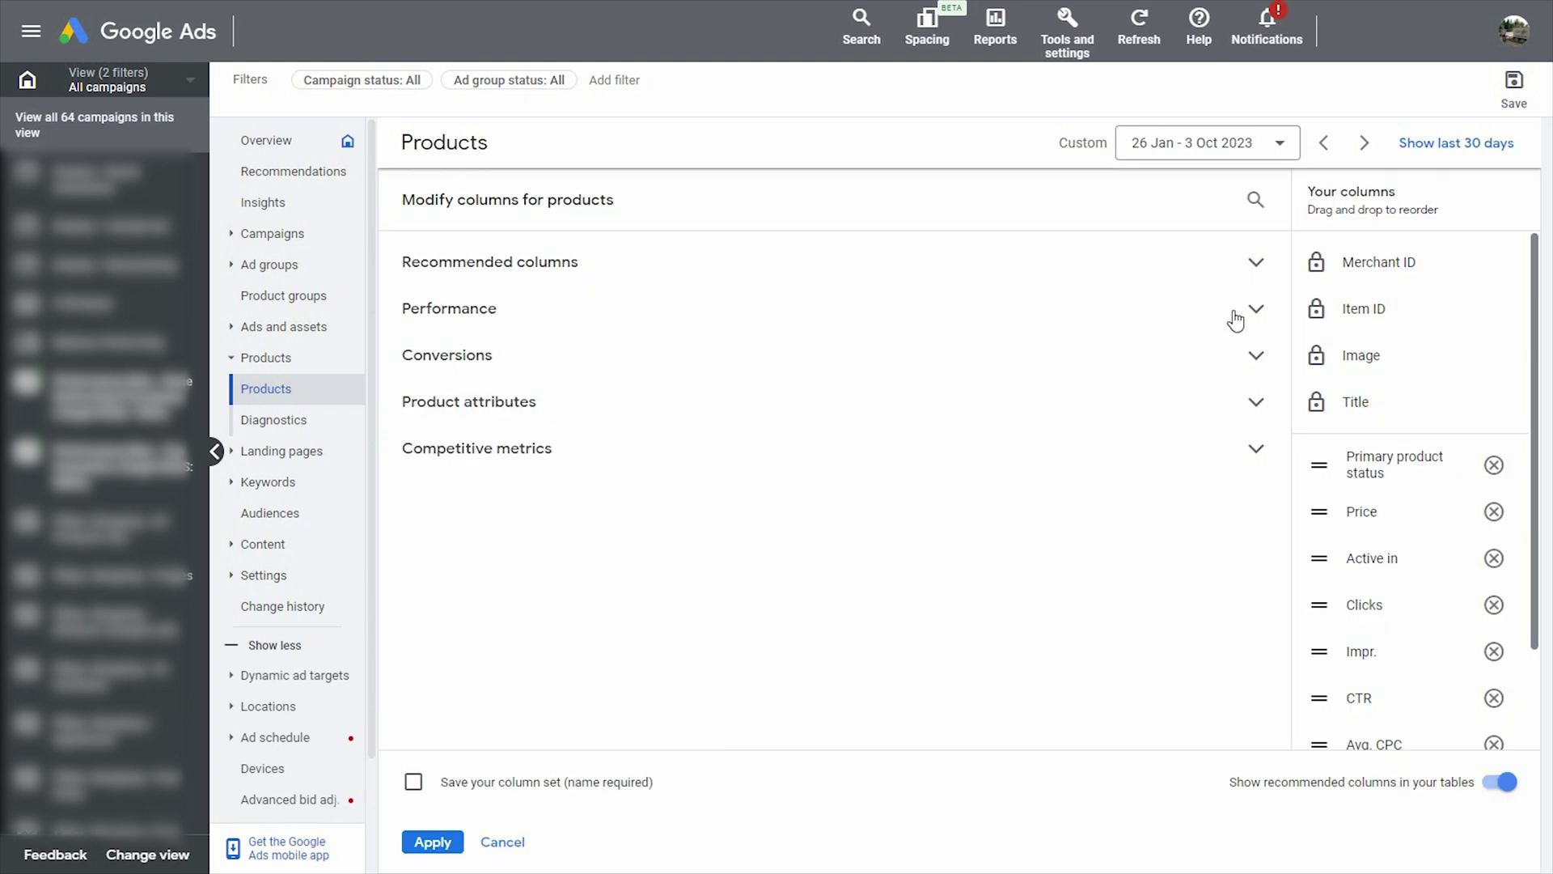
{"action": "left_click", "coordinate": [517, 411]}
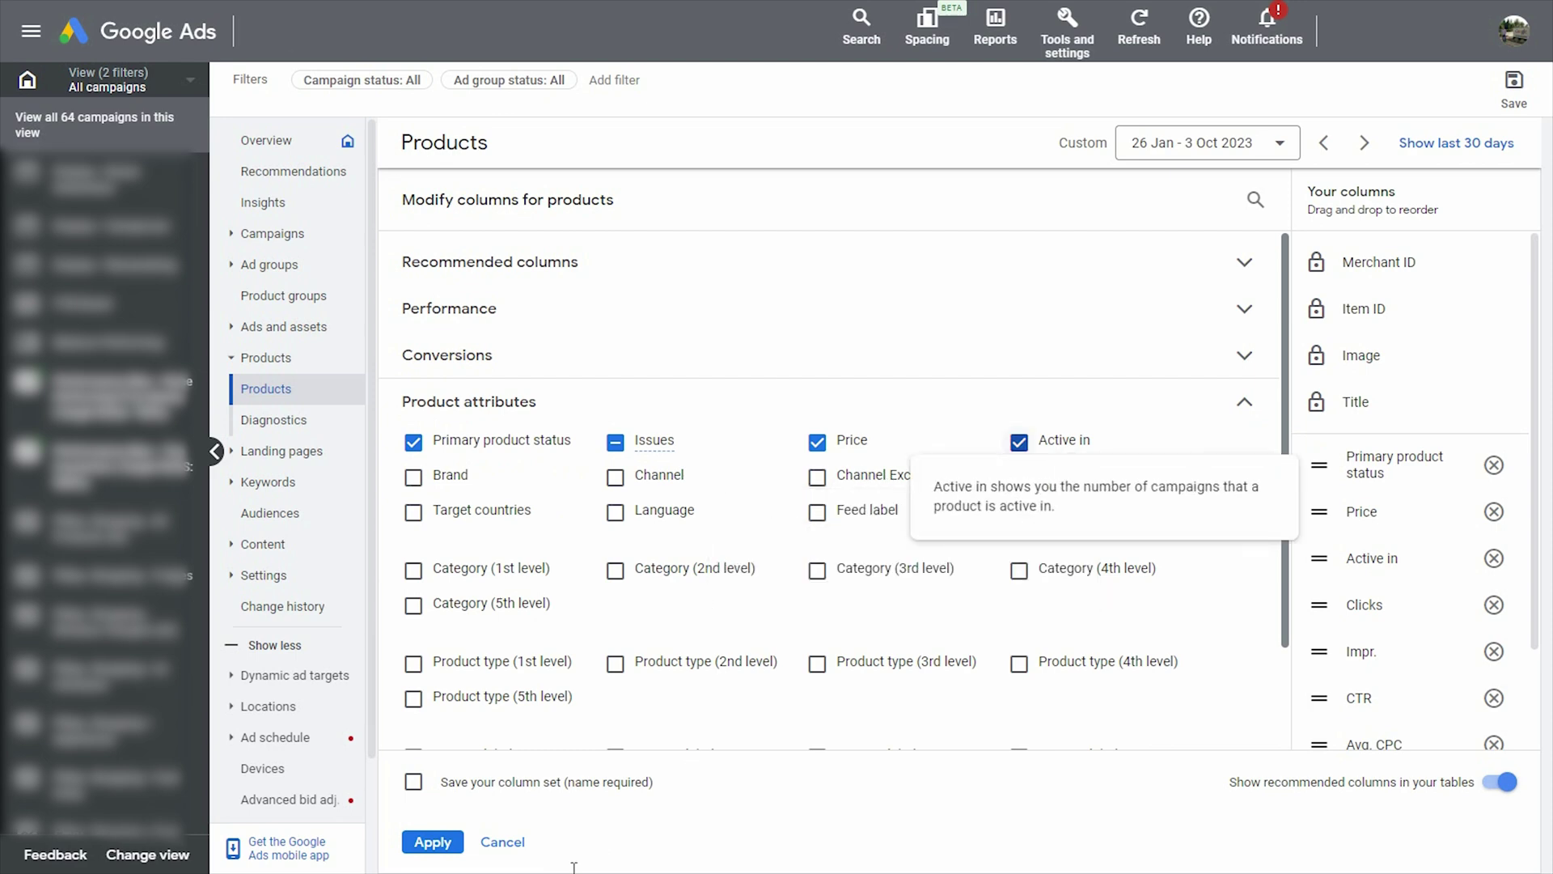
{"action": "left_click", "coordinate": [509, 843]}
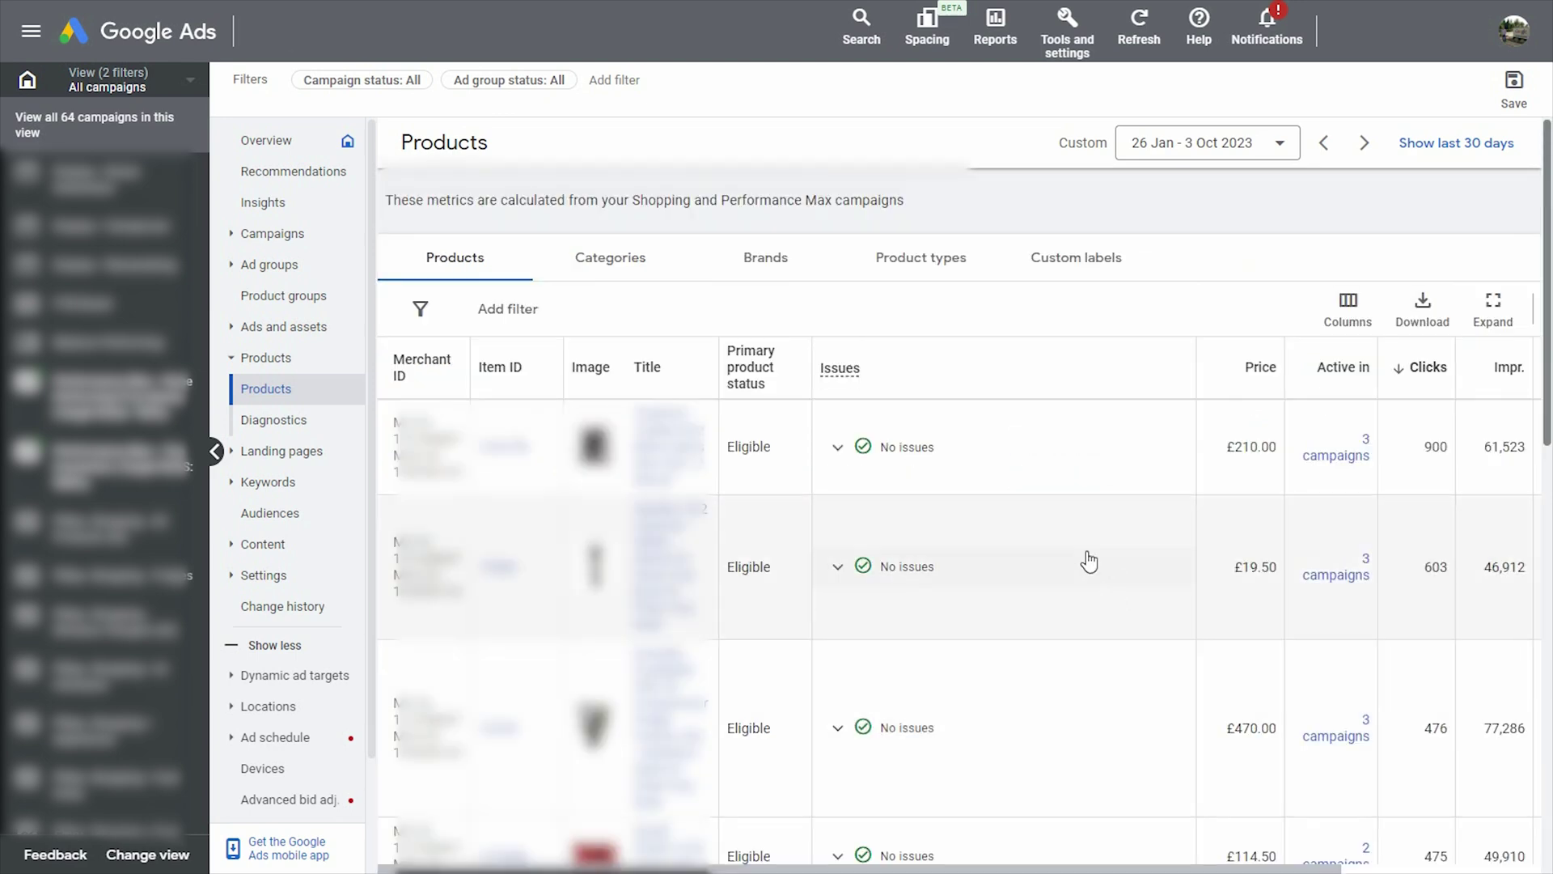
Check which campaigns the first listed product is active in, and open the saved report Shopping - Low Performing Products.
{"action": "left_click", "coordinate": [1353, 460]}
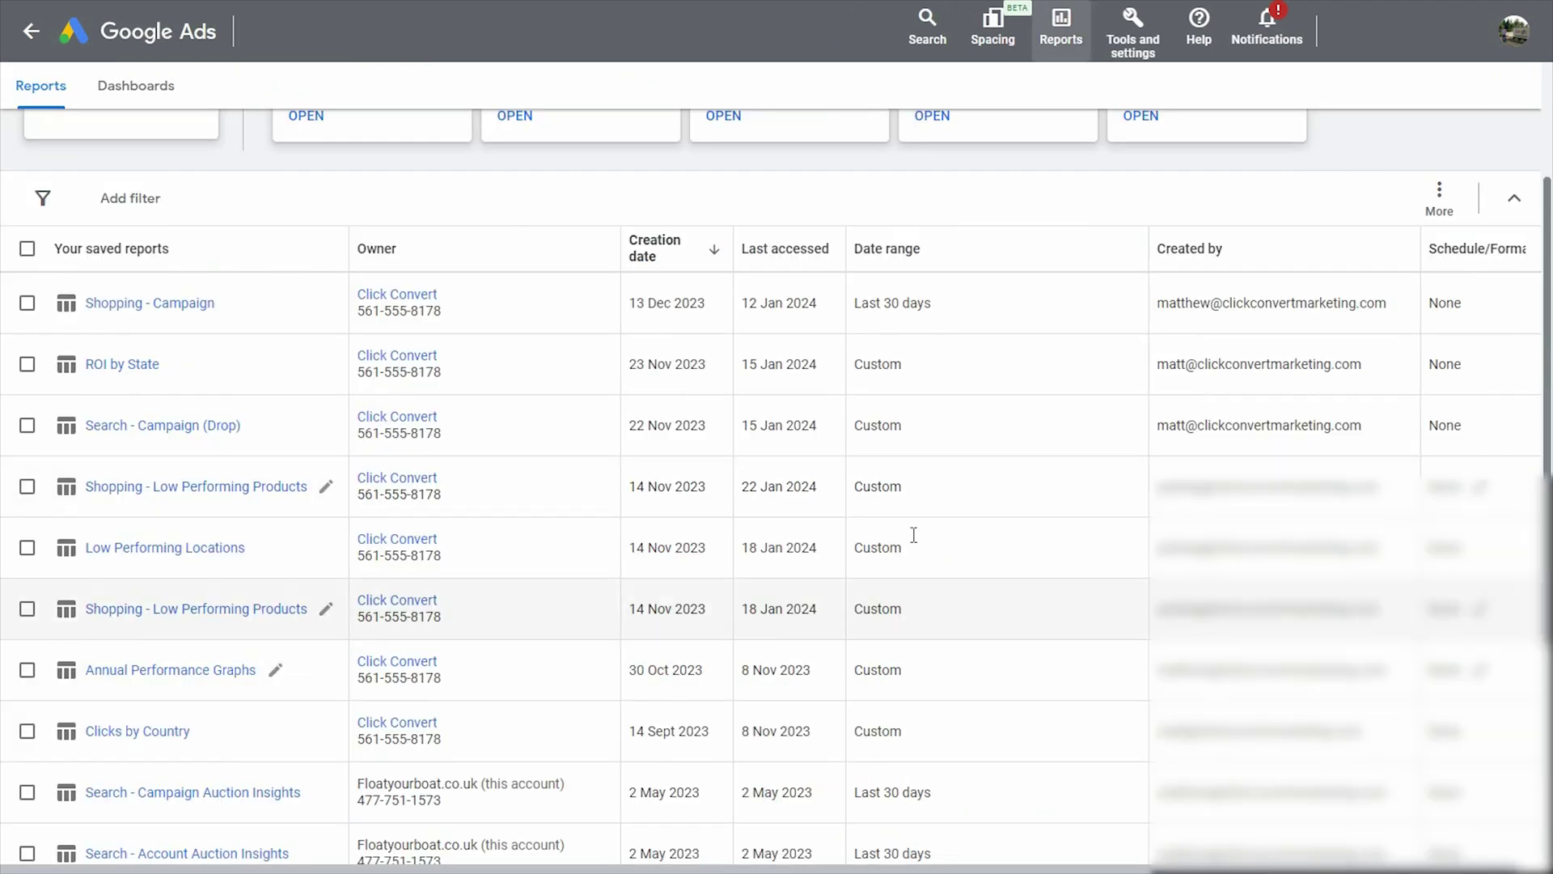
{"action": "scroll", "coordinate": [940, 527], "scroll_direction": "up", "scroll_amount": 3}
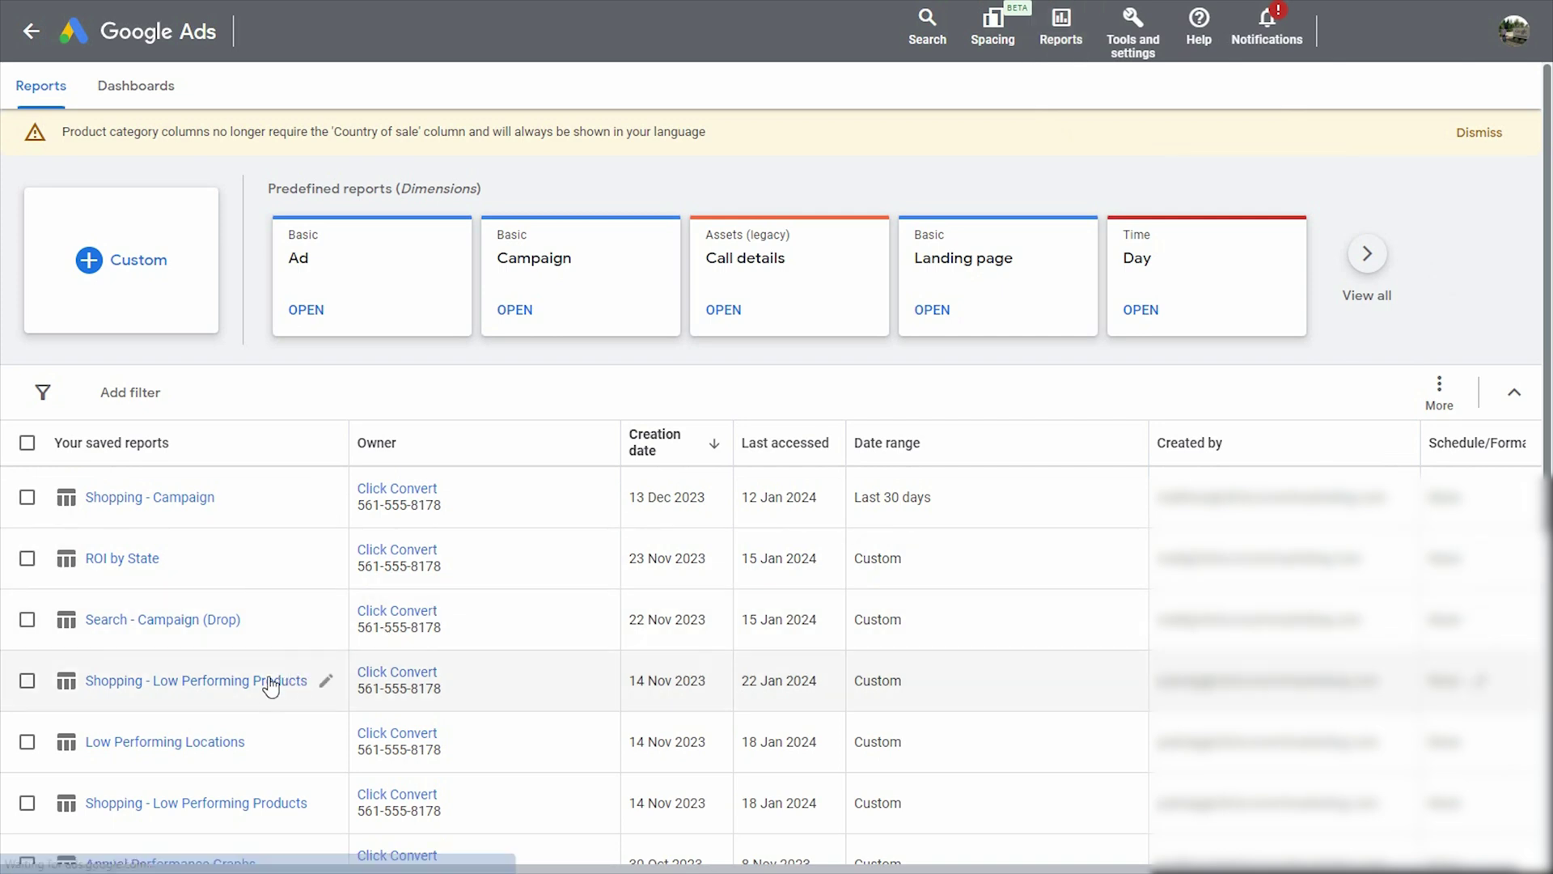
{"action": "scroll", "coordinate": [270, 687], "scroll_direction": "down", "scroll_amount": 1}
{"action": "left_click", "coordinate": [243, 633]}
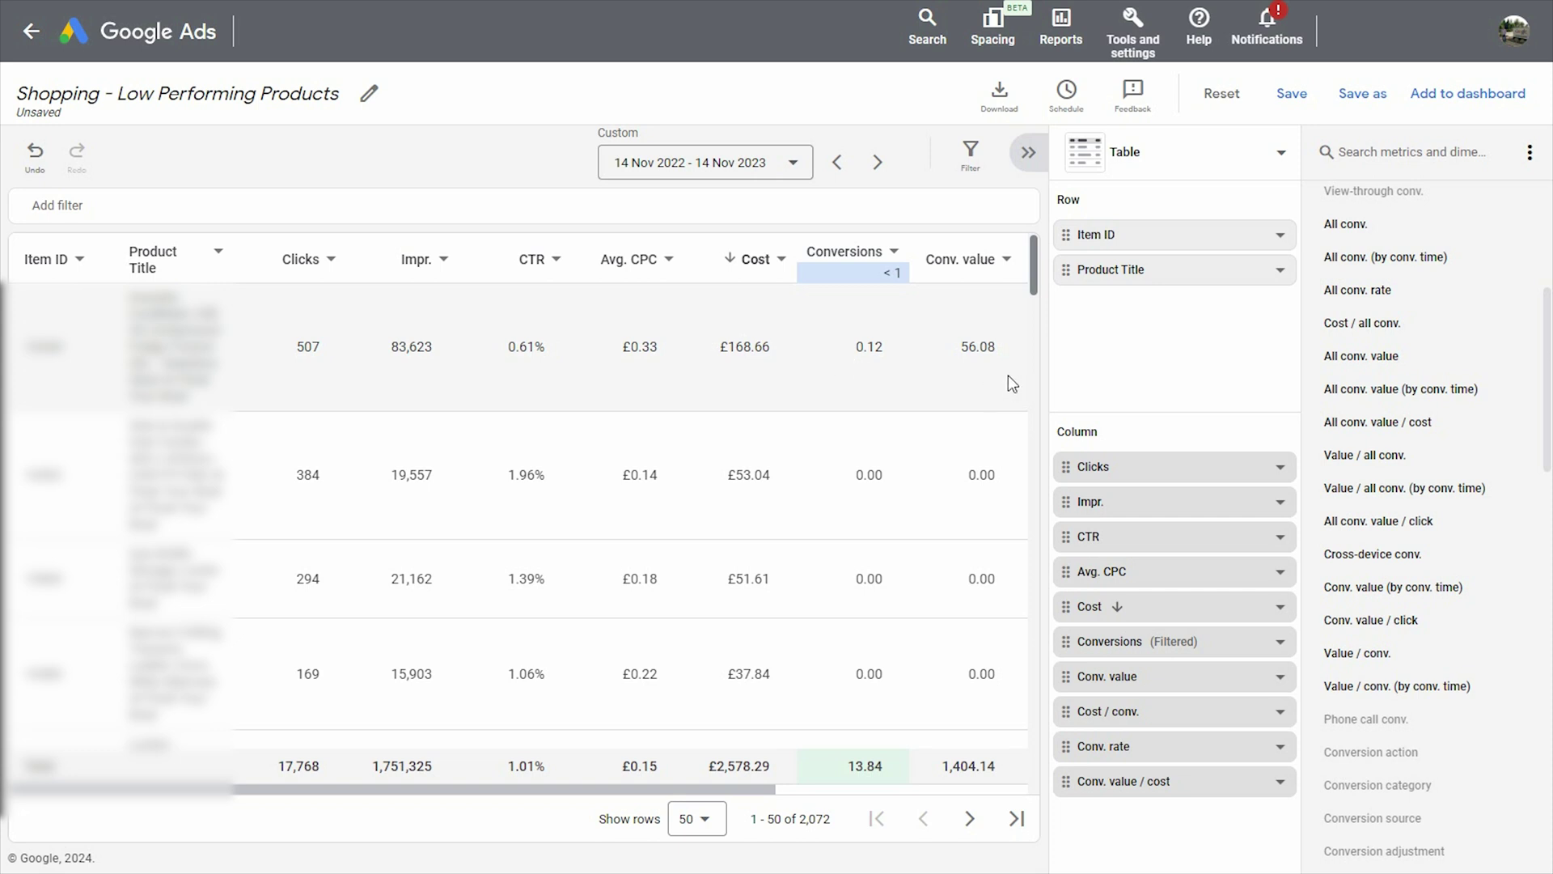
Highlight the first product's conversion value and conversions, and the second product's cost, in the low performing products report.
{"action": "left_click_drag", "start_coordinate": [960, 348], "coordinate": [1000, 356]}
{"action": "left_click_drag", "start_coordinate": [889, 350], "coordinate": [857, 361]}
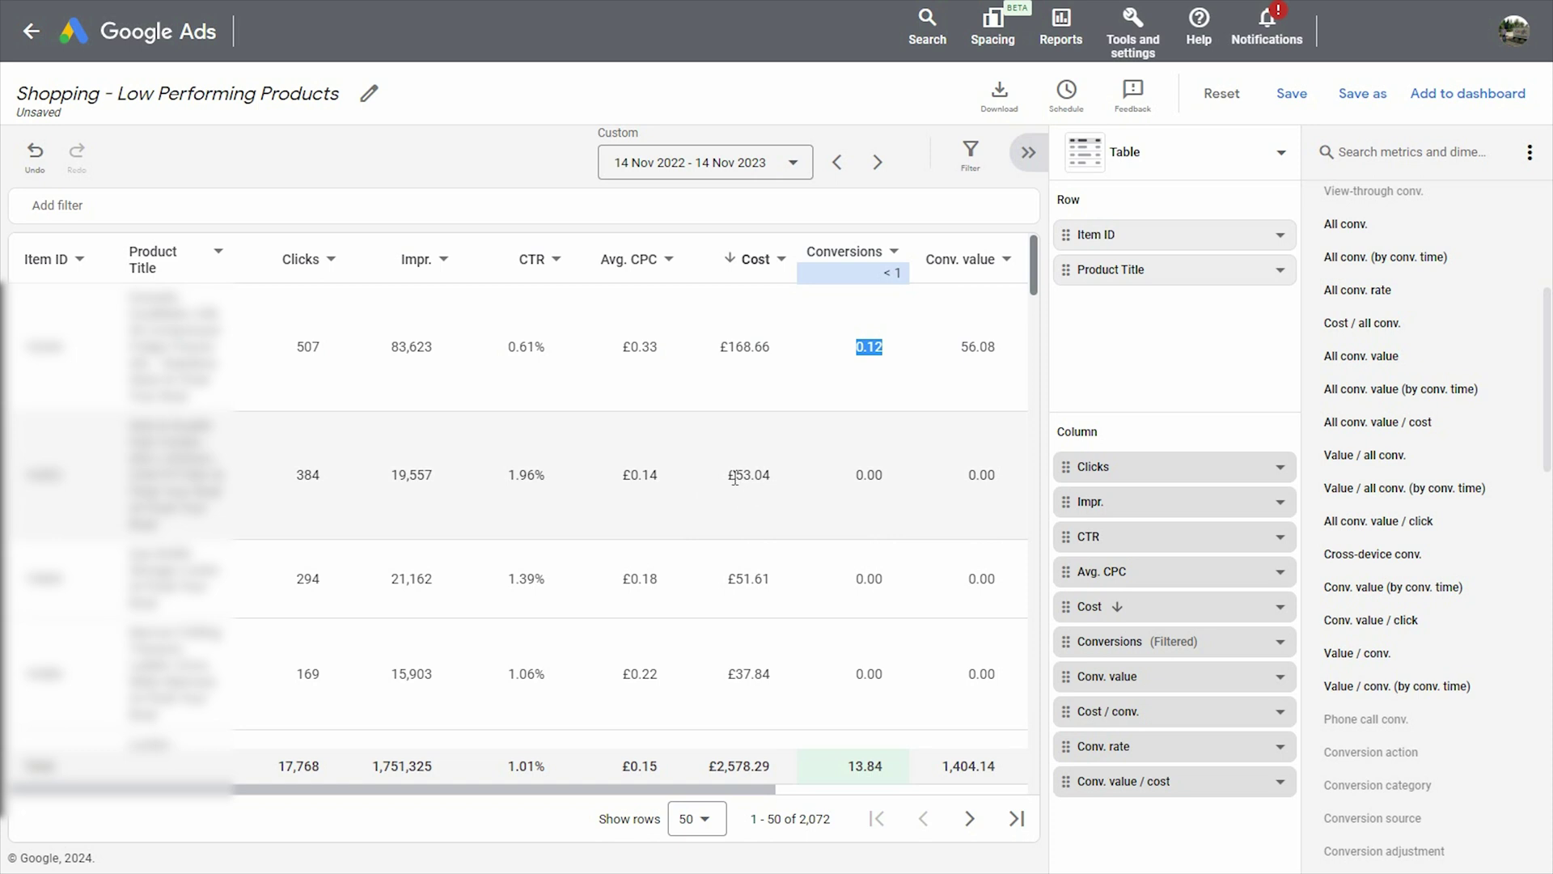
{"action": "left_click_drag", "start_coordinate": [734, 476], "coordinate": [768, 475]}
Examine the cost, conversions and conversion value of the products further down the report sorted by cost.
{"action": "scroll", "coordinate": [964, 497], "scroll_direction": "down", "scroll_amount": 2}
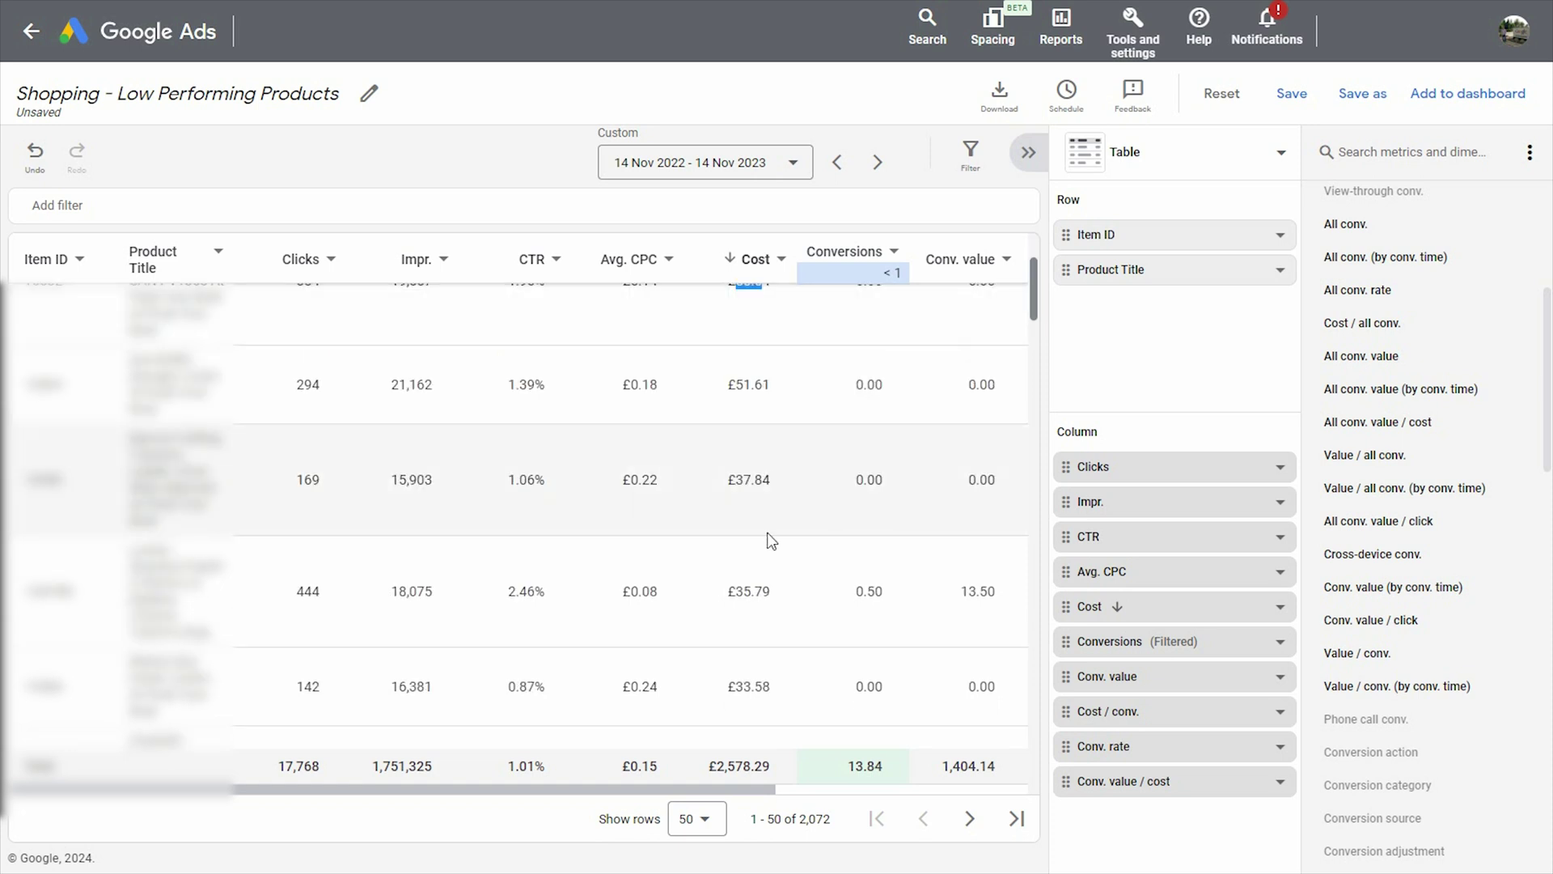
{"action": "scroll", "coordinate": [752, 518], "scroll_direction": "down", "scroll_amount": 2}
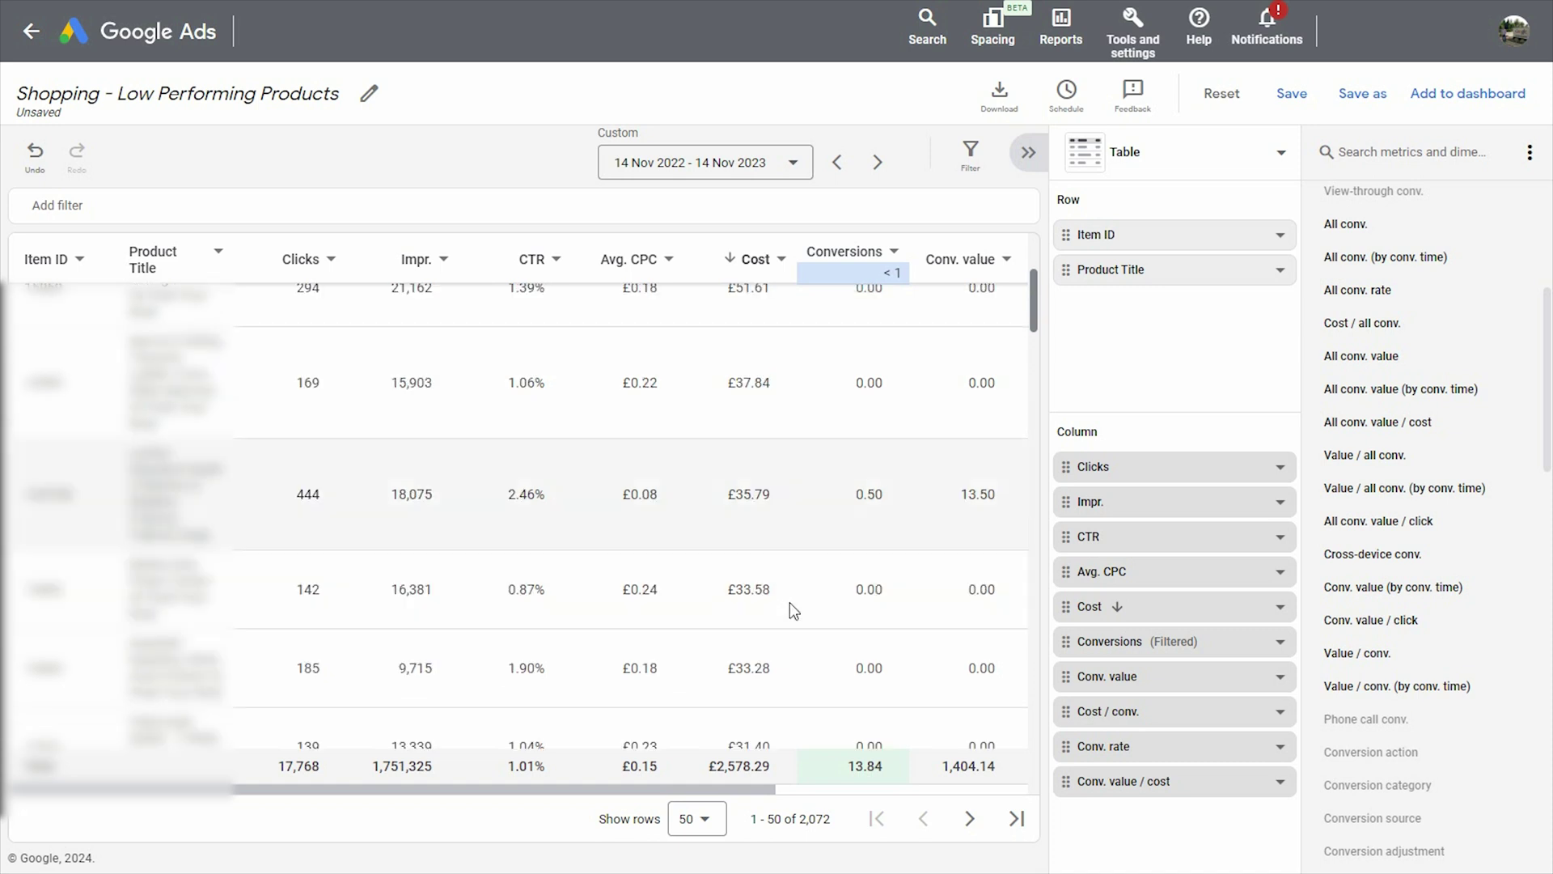
{"action": "scroll", "coordinate": [758, 619], "scroll_direction": "down", "scroll_amount": 2}
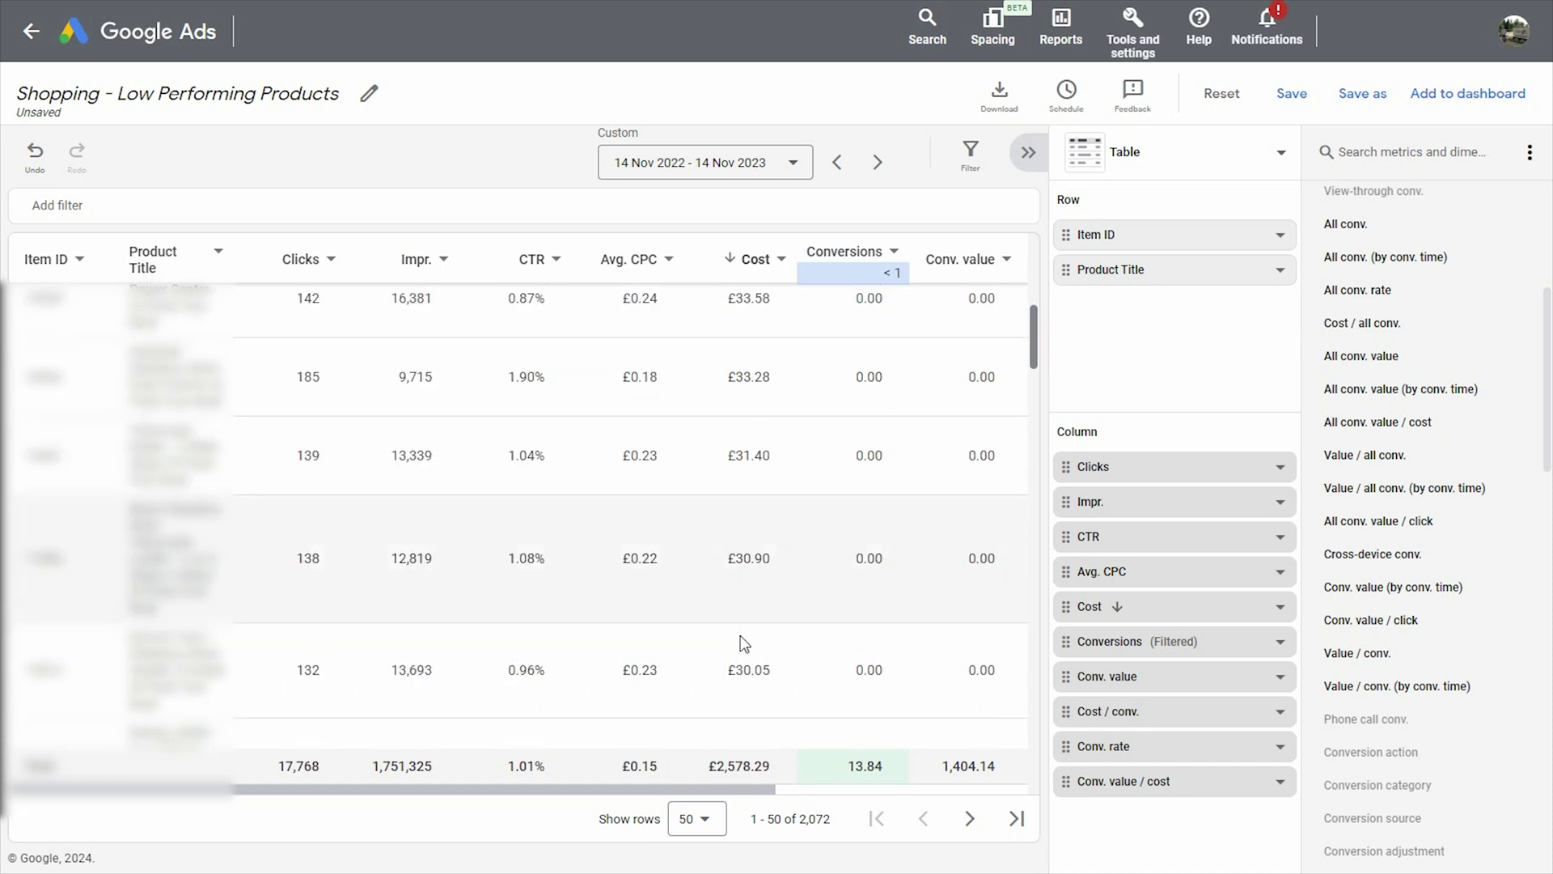
{"action": "scroll", "coordinate": [744, 635], "scroll_direction": "up", "scroll_amount": 4}
{"action": "scroll", "coordinate": [746, 619], "scroll_direction": "up", "scroll_amount": 2}
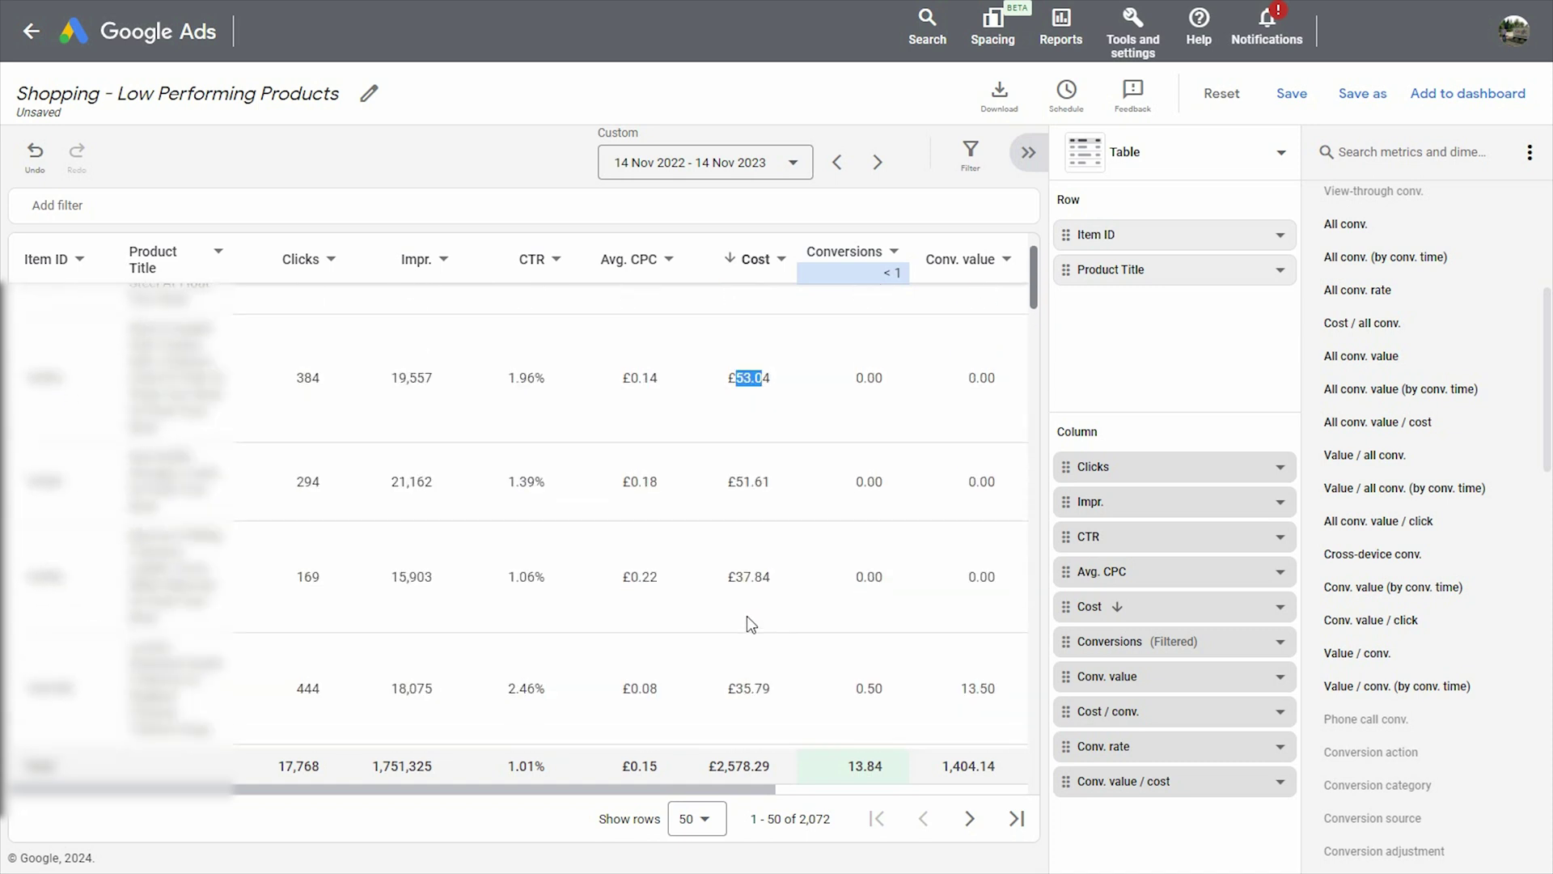
{"action": "scroll", "coordinate": [799, 524], "scroll_direction": "down", "scroll_amount": 5}
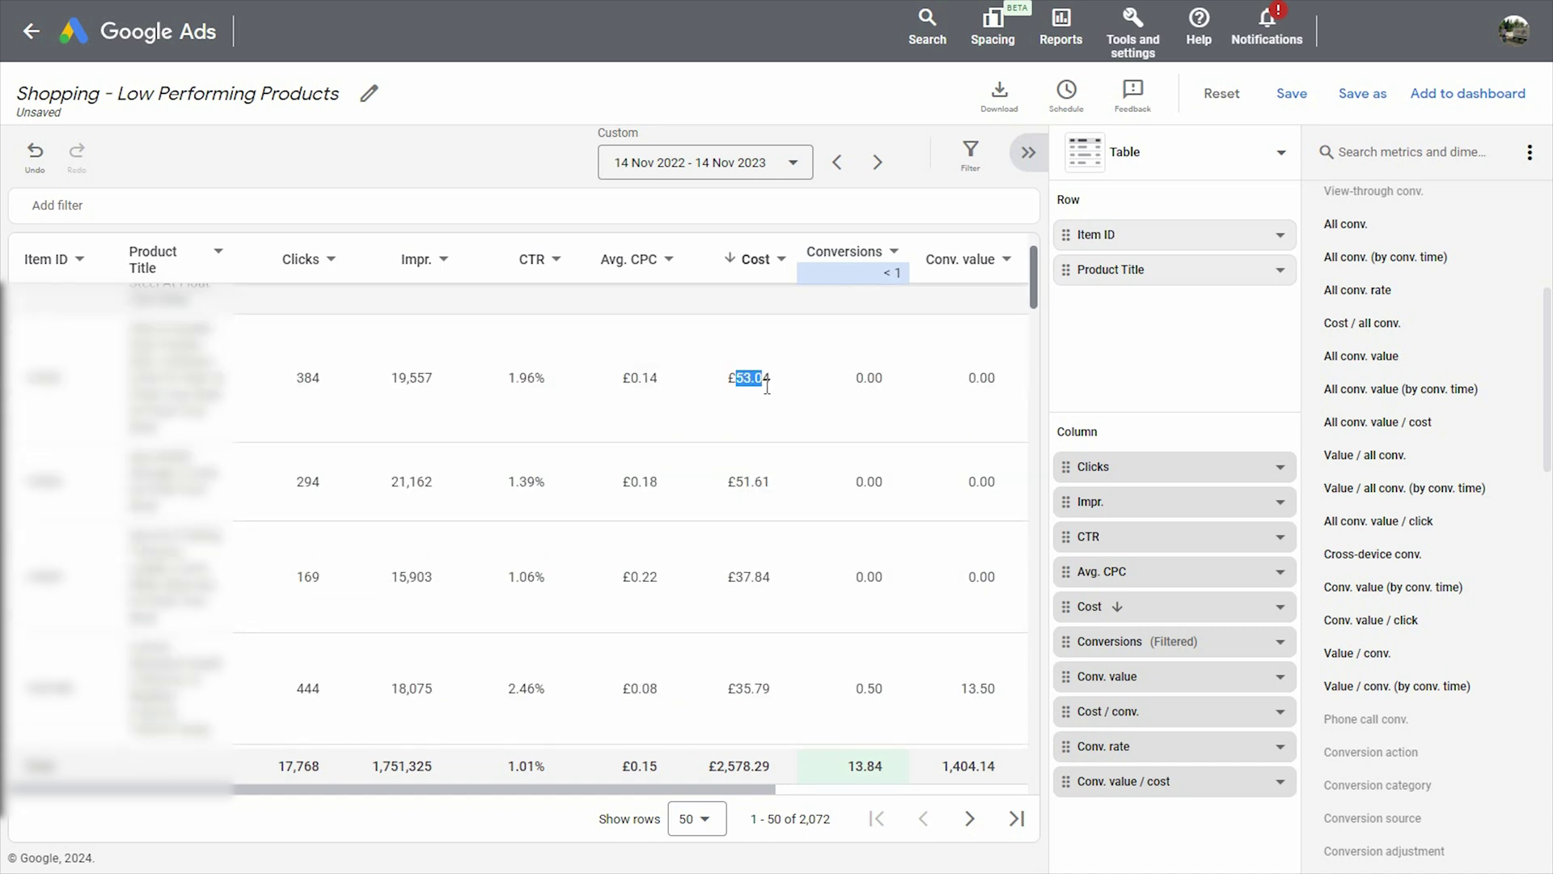
{"action": "scroll", "coordinate": [799, 541], "scroll_direction": "down", "scroll_amount": 5}
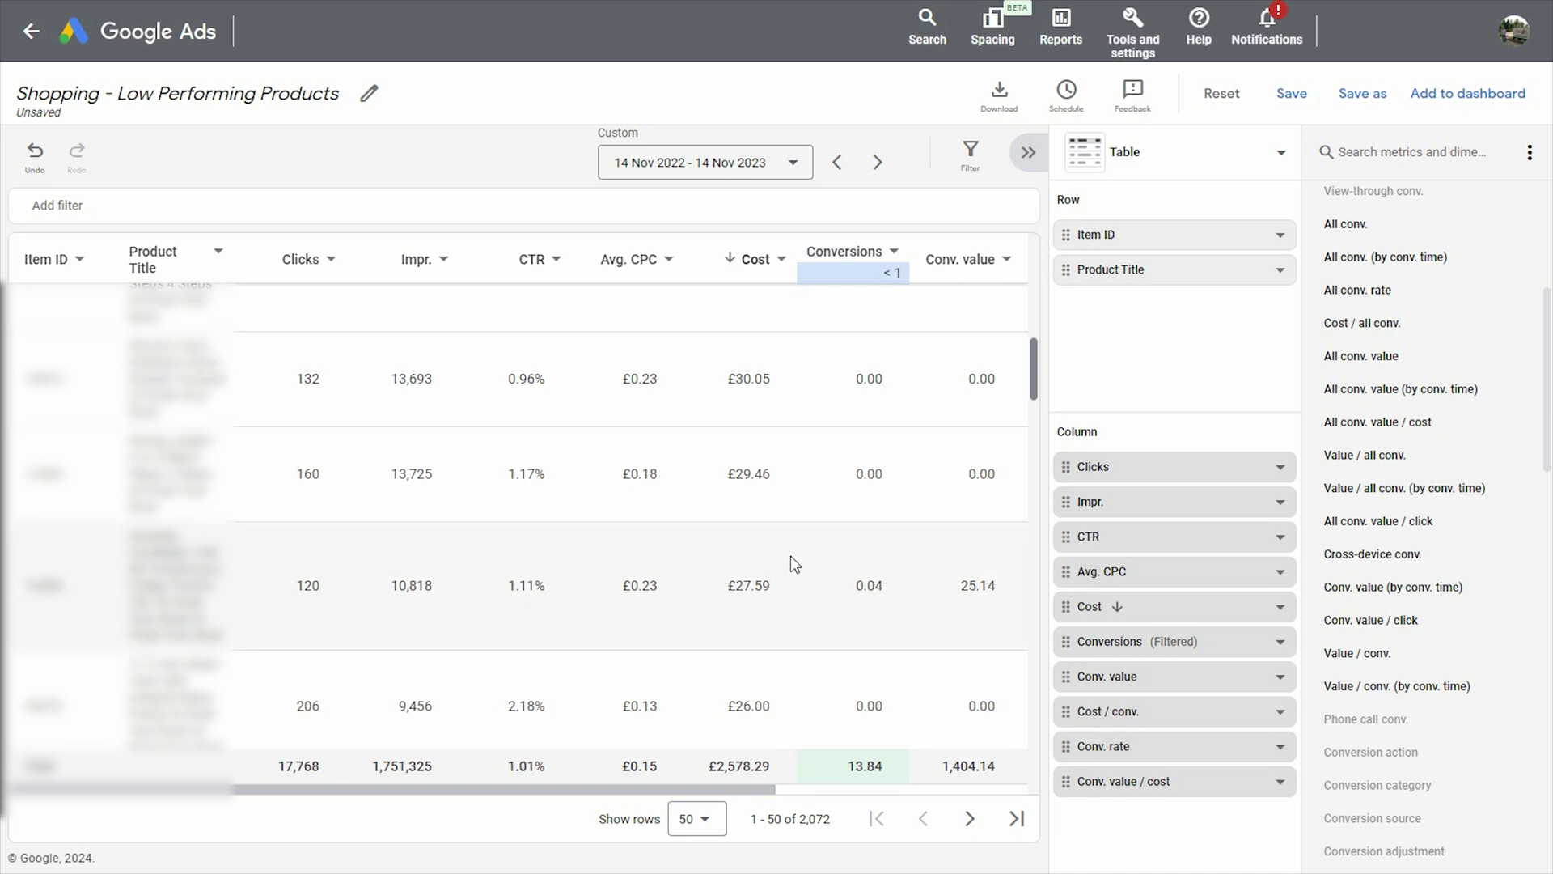
{"action": "scroll", "coordinate": [780, 620], "scroll_direction": "down", "scroll_amount": 1}
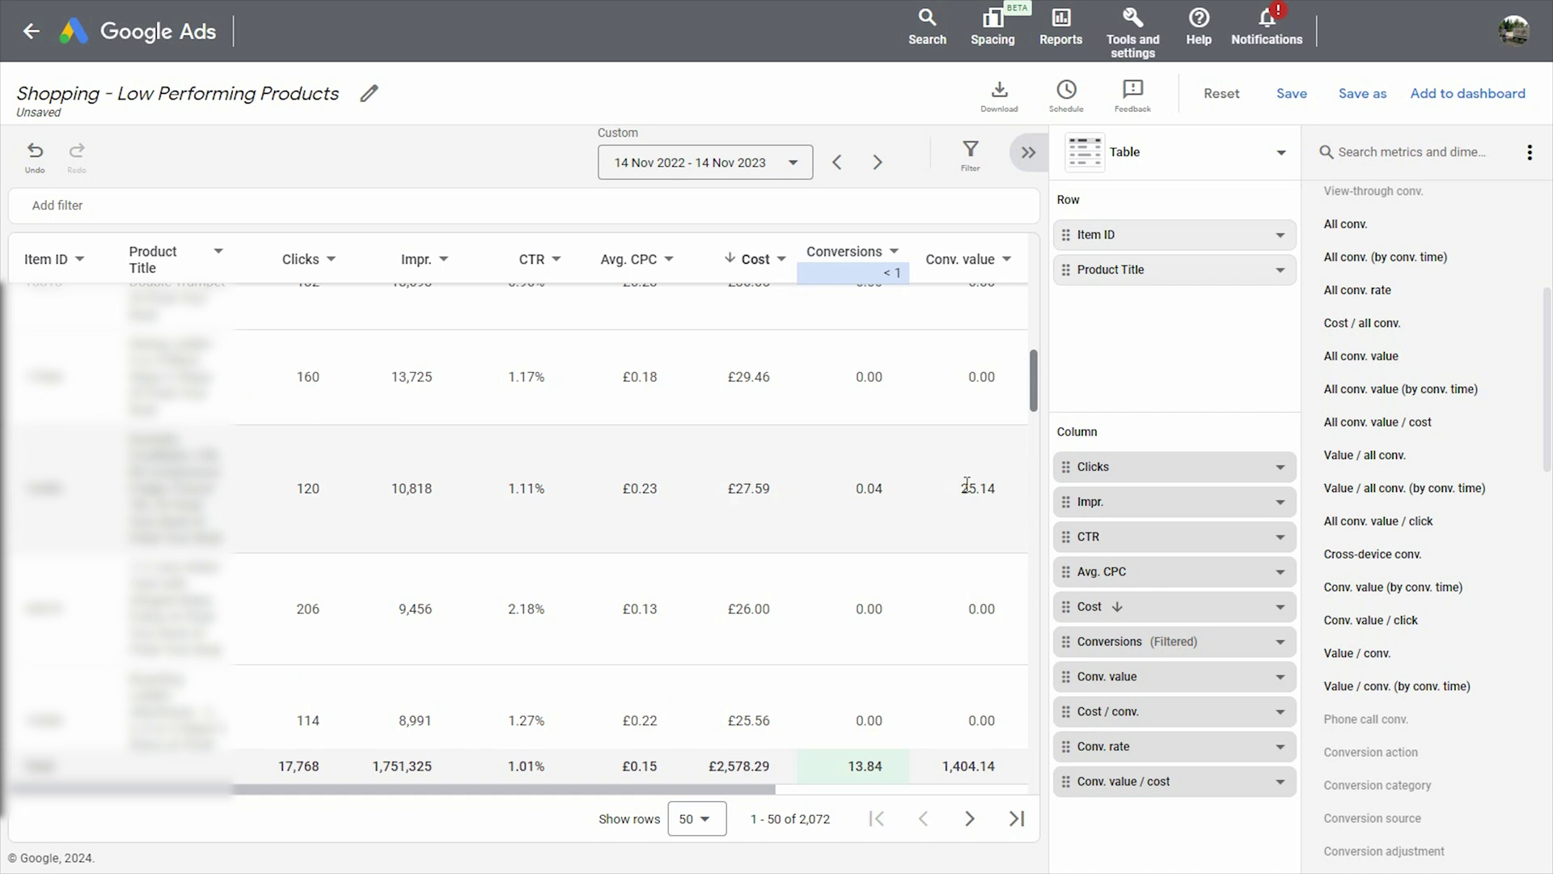
Highlight the conversion value of the product with 120 clicks, and compare cost against conversions in the surrounding rows.
{"action": "left_click_drag", "start_coordinate": [967, 484], "coordinate": [994, 481]}
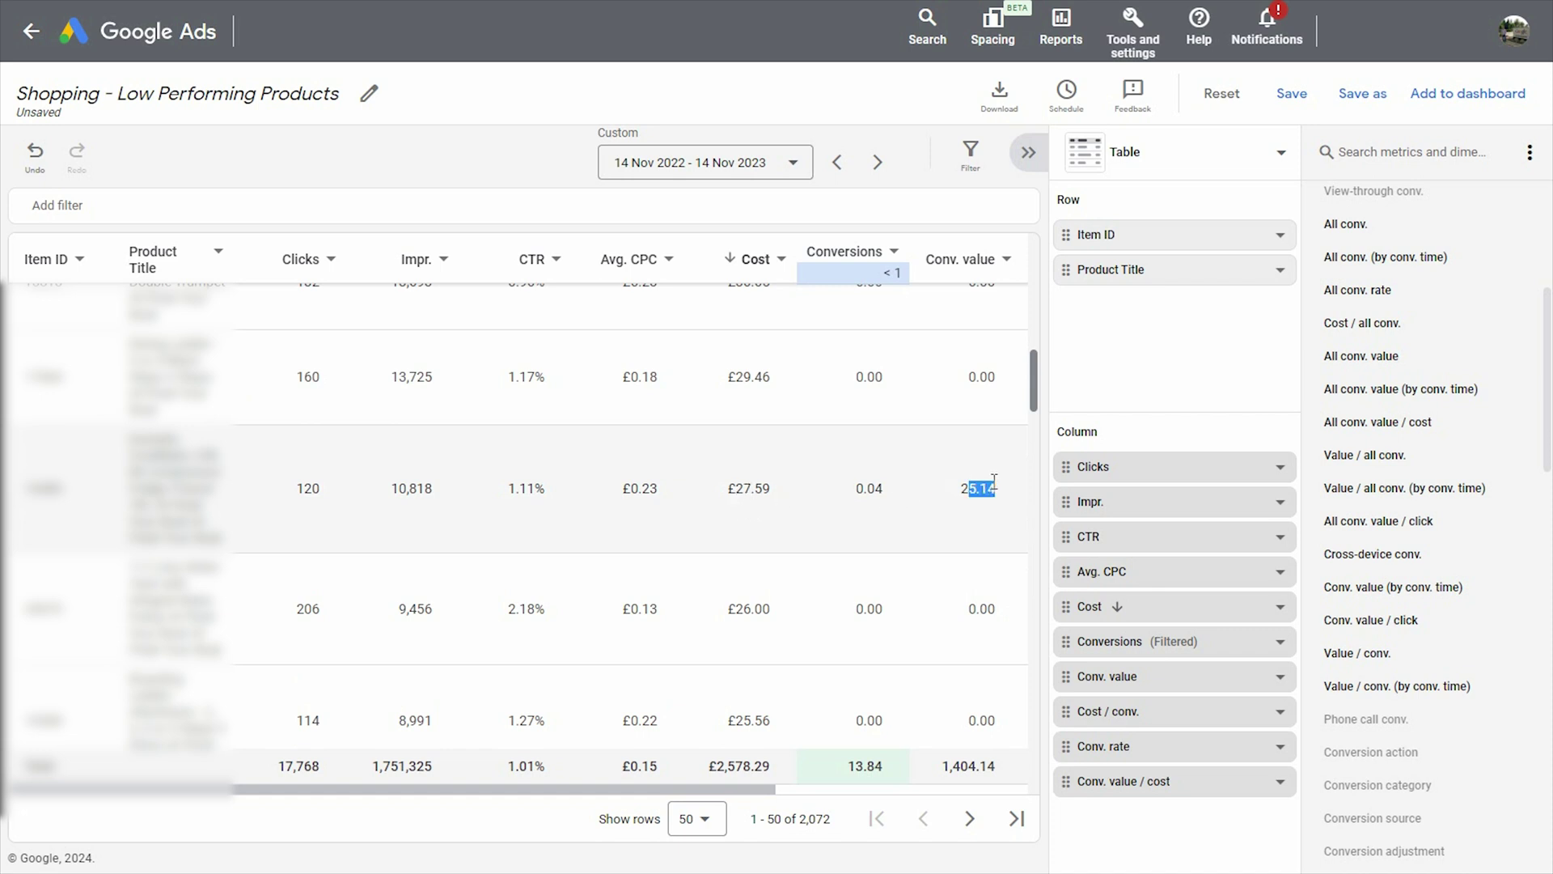
{"action": "left_click", "coordinate": [909, 530]}
{"action": "scroll", "coordinate": [950, 558], "scroll_direction": "down", "scroll_amount": 2}
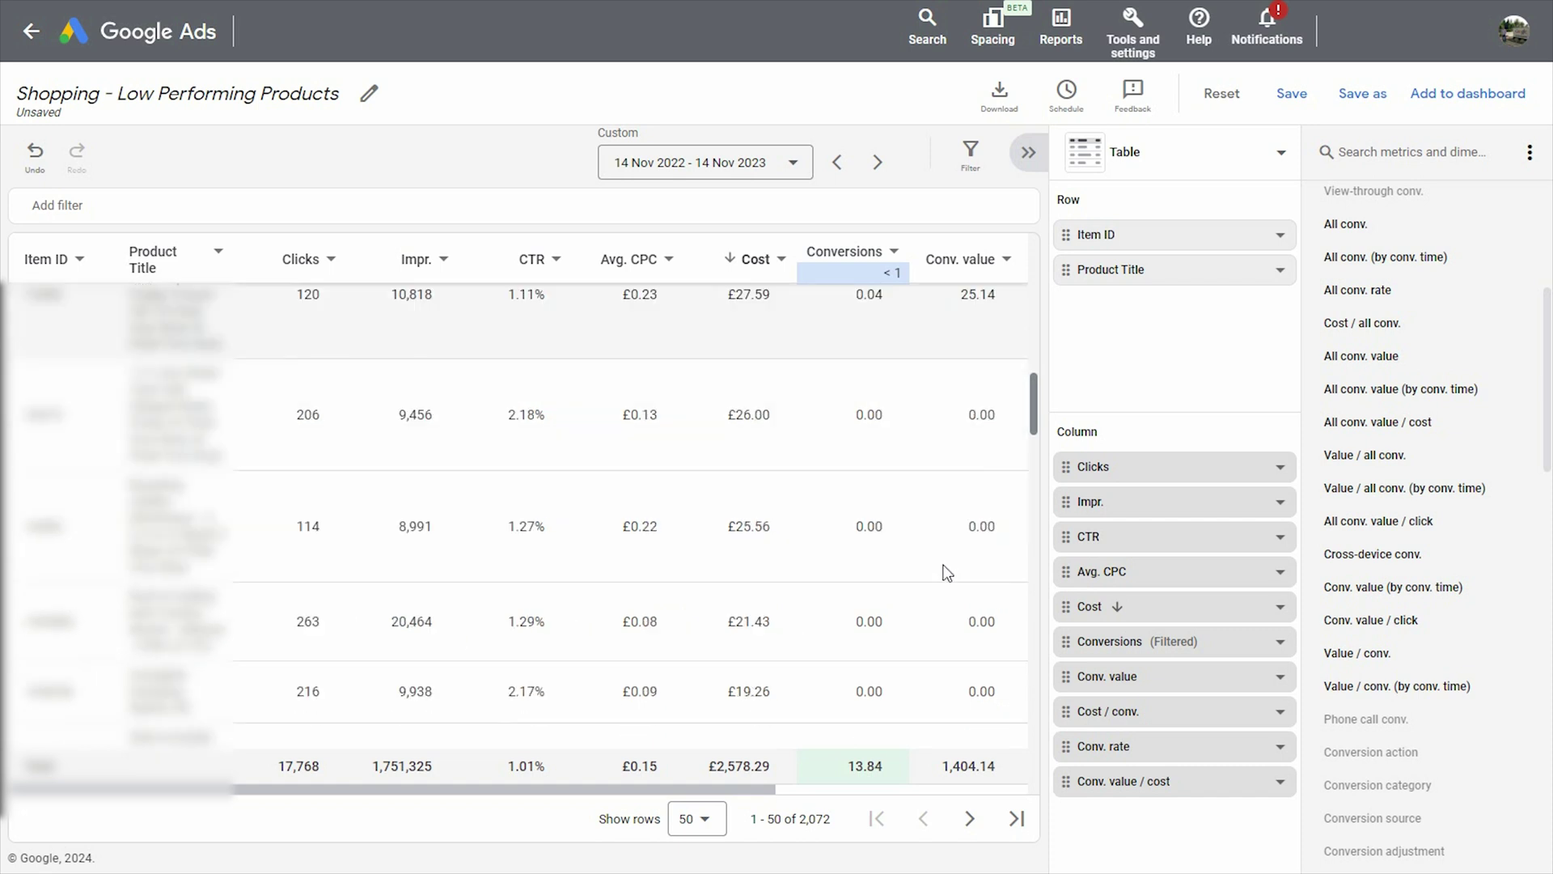
{"action": "scroll", "coordinate": [801, 538], "scroll_direction": "down", "scroll_amount": 1}
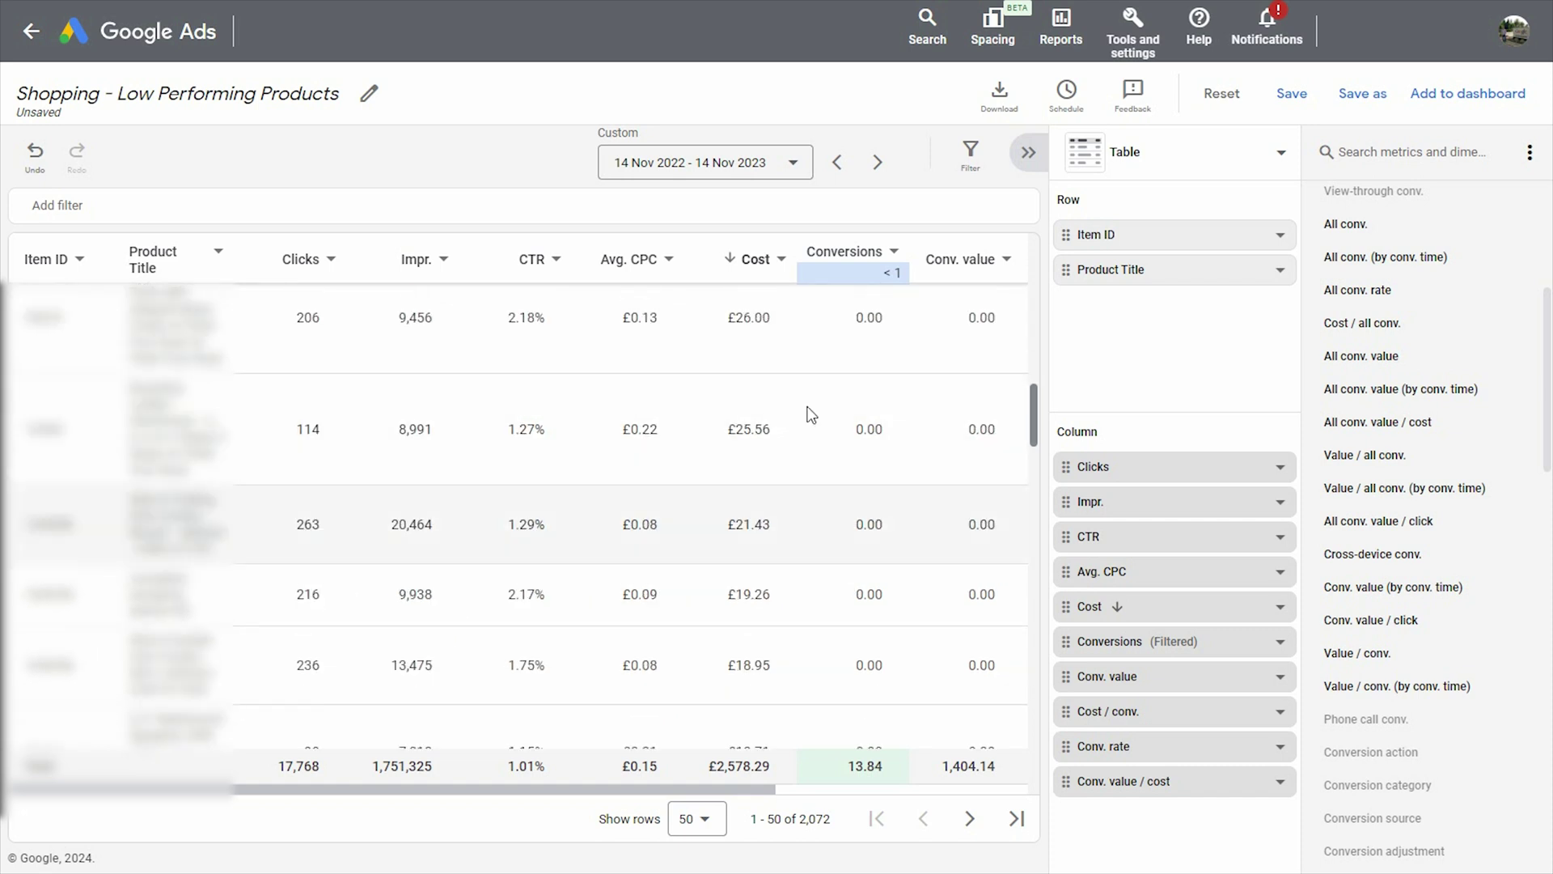
{"action": "scroll", "coordinate": [801, 708], "scroll_direction": "up", "scroll_amount": 6}
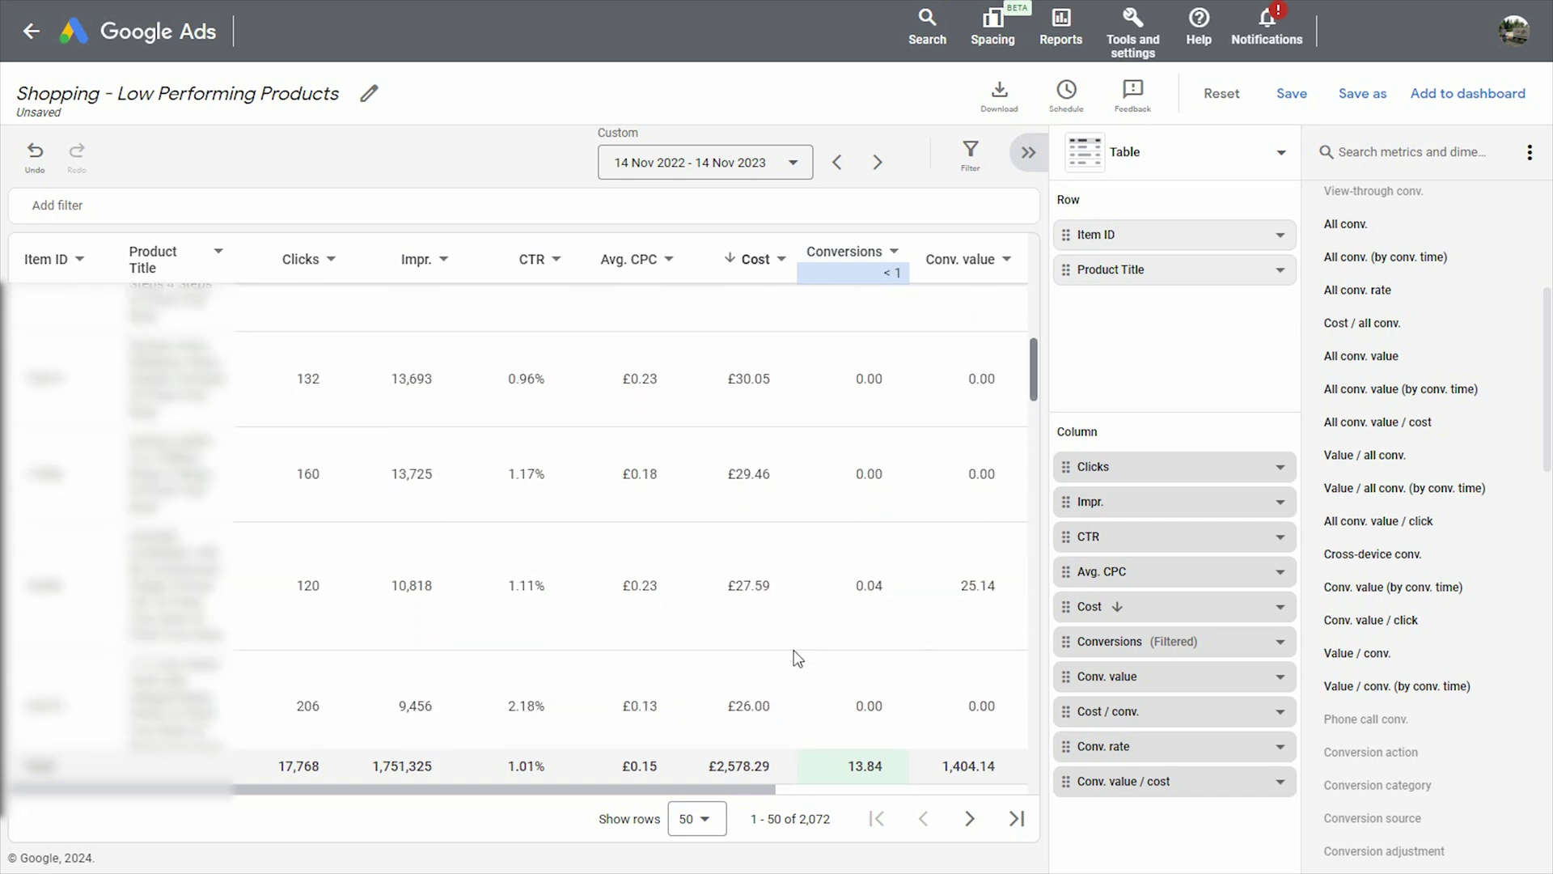
{"action": "scroll", "coordinate": [801, 646], "scroll_direction": "up", "scroll_amount": 1}
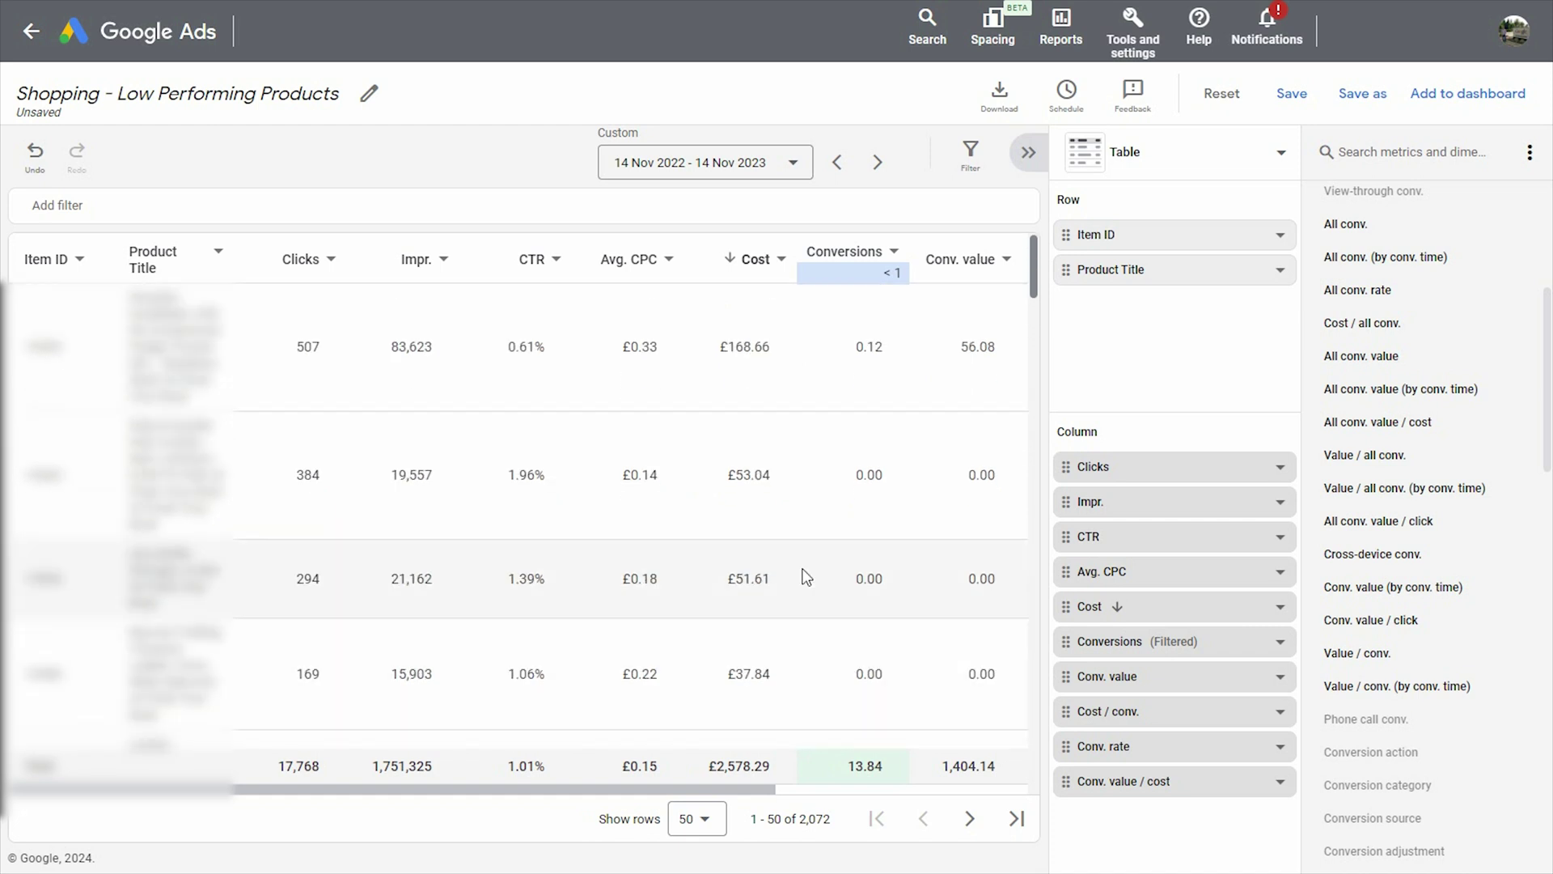